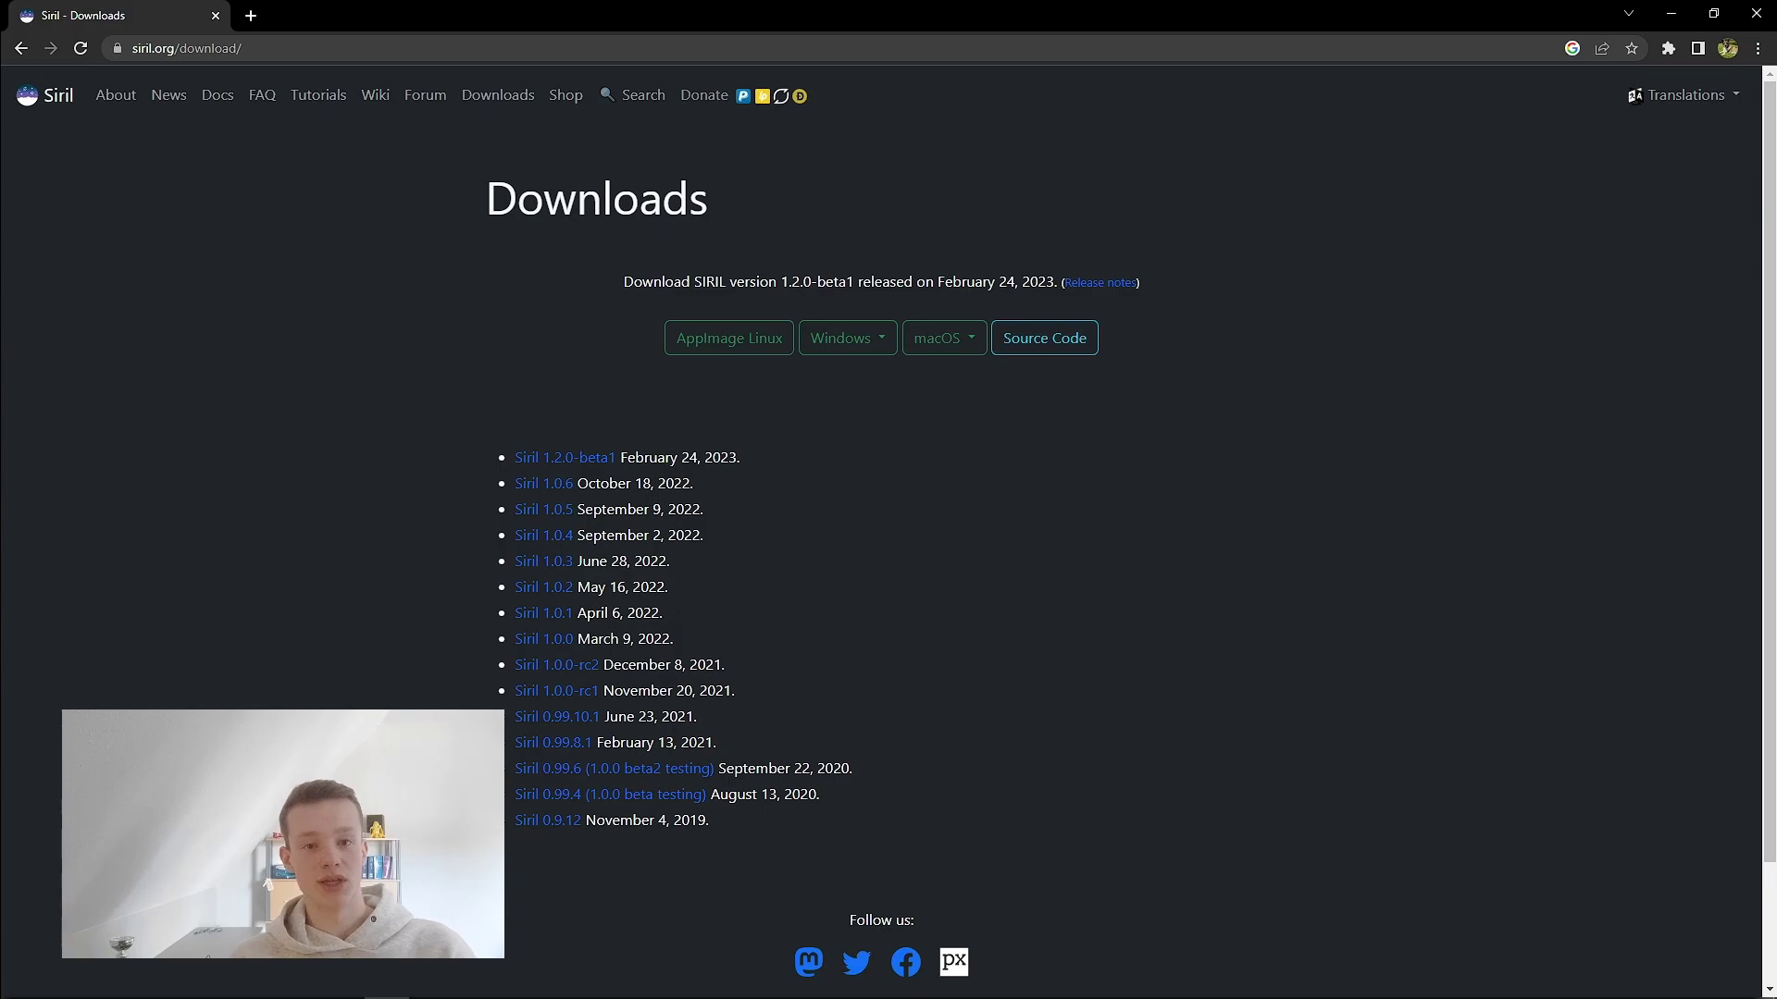
# Step: Switch to Siril and open noise reduction, compare the secondary denoising algorithms, and keep No secondary denoising stage selected
pyautogui.hotkey('alt', 'Tab')
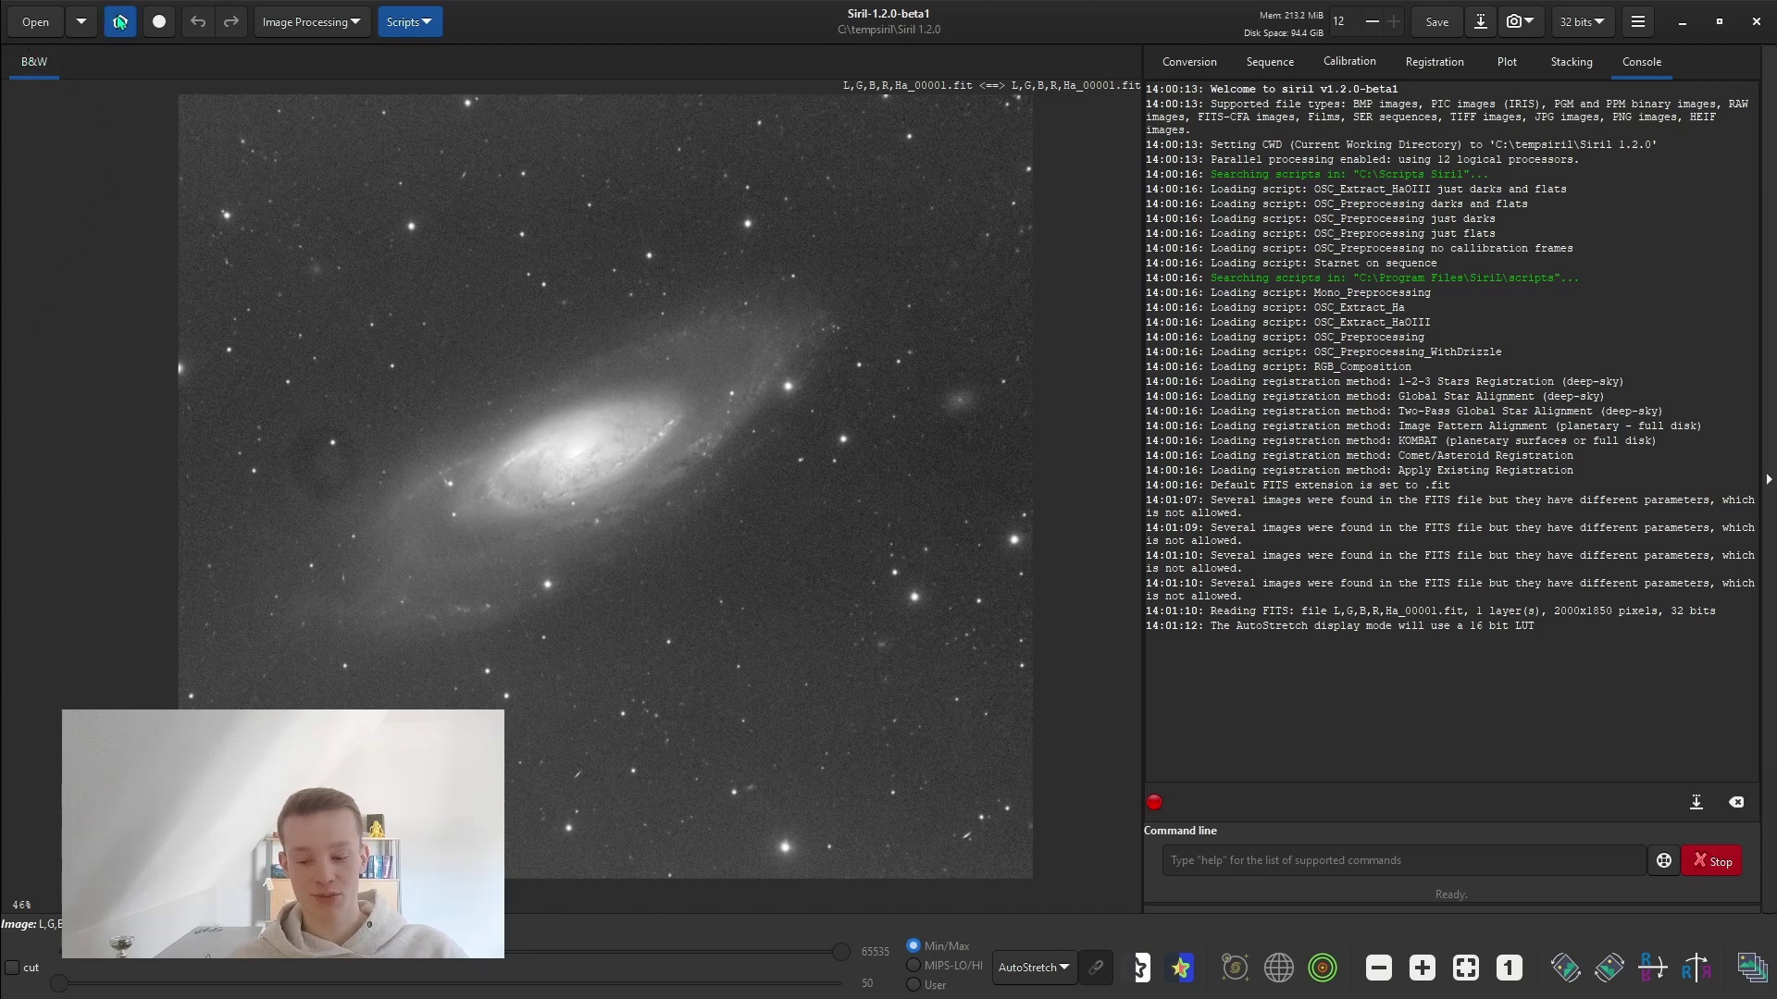
pyautogui.click(311, 22)
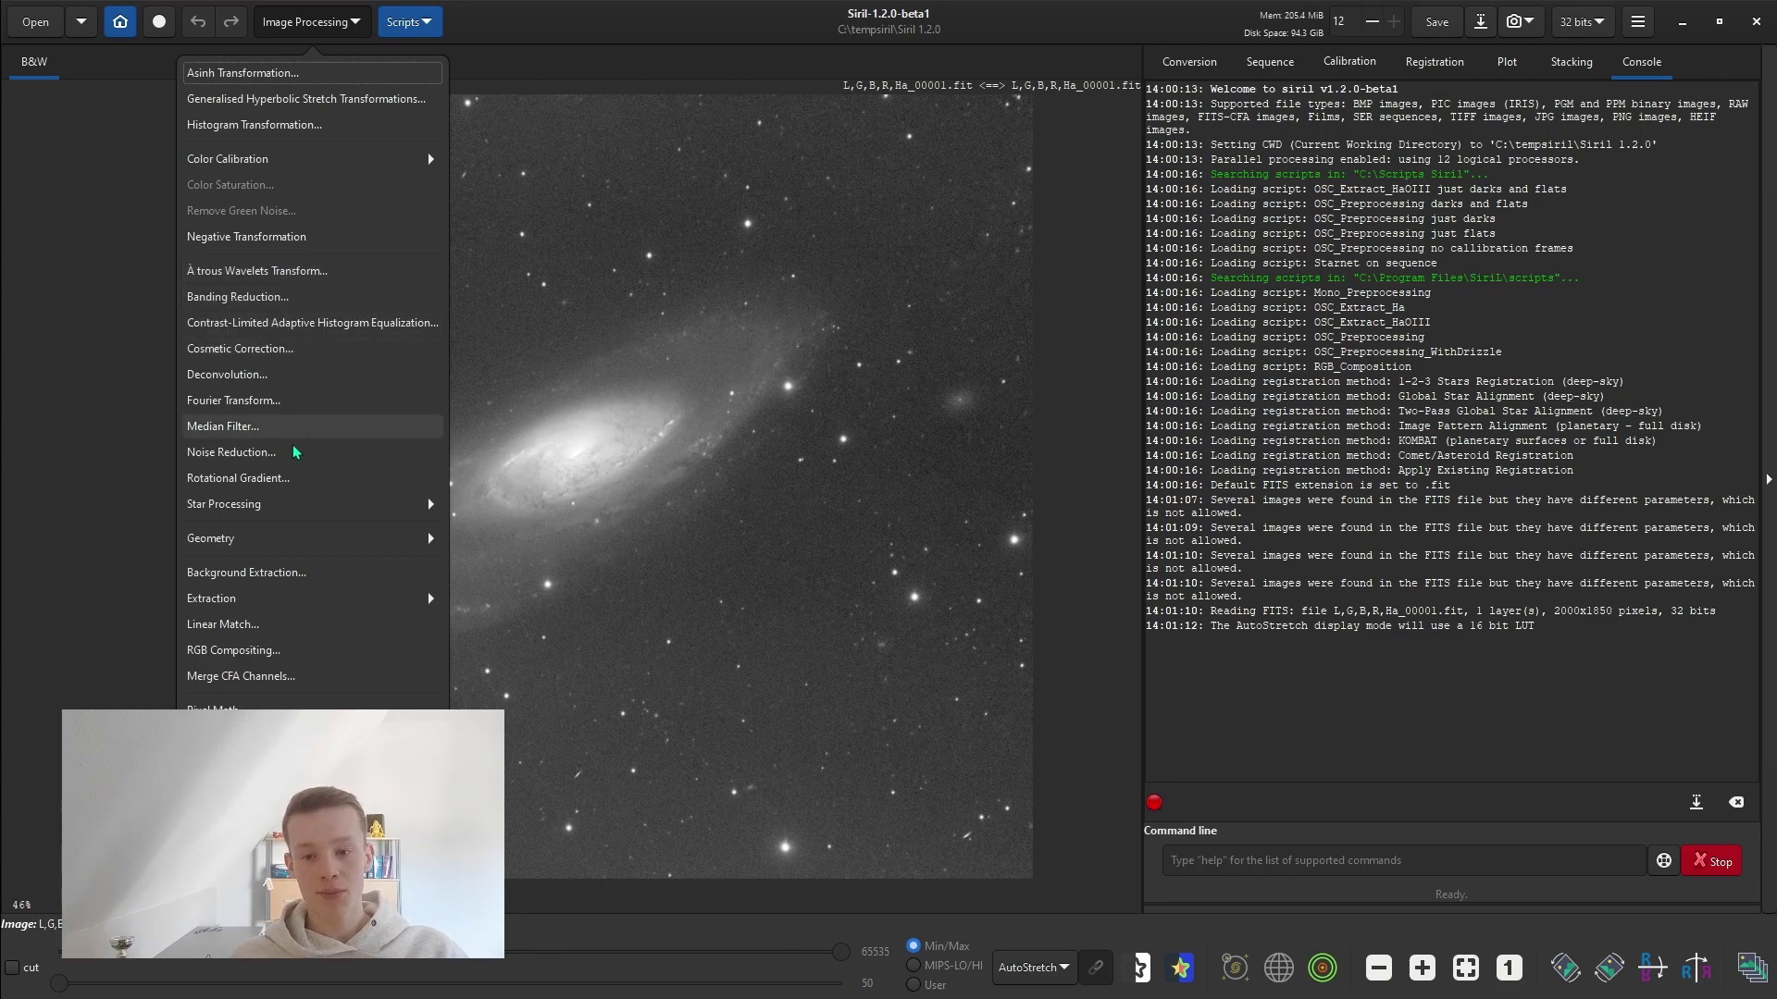
pyautogui.click(283, 460)
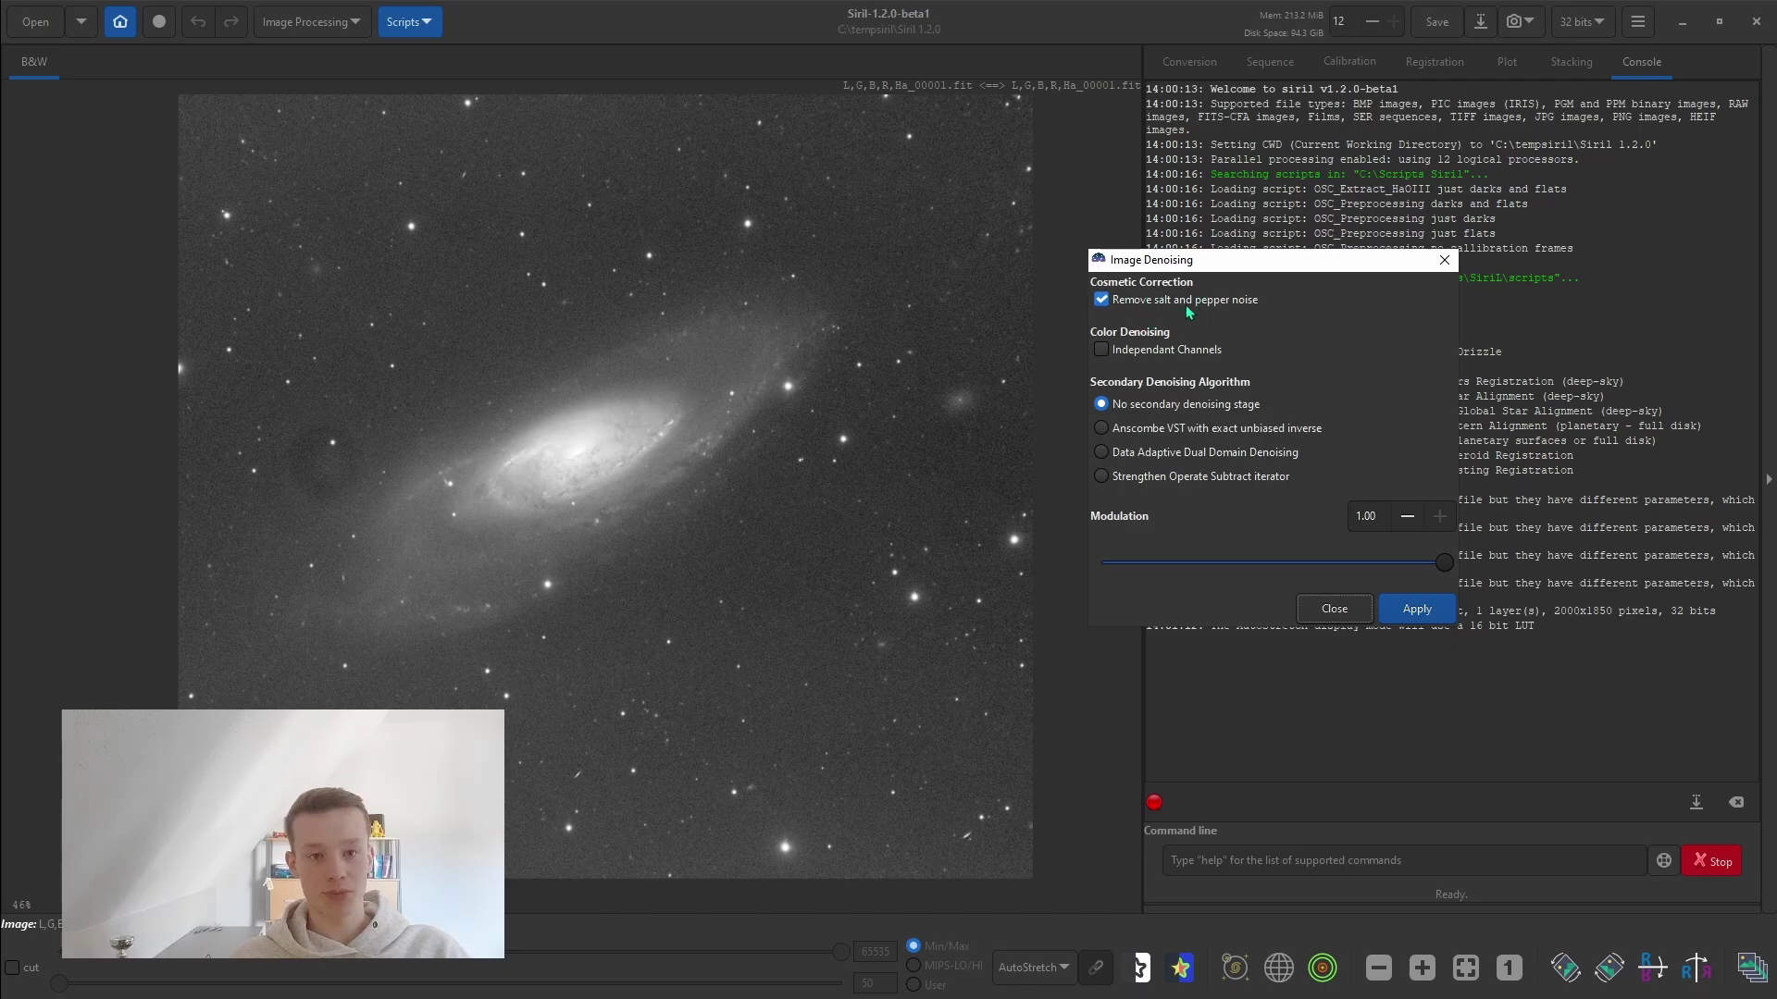
pyautogui.moveTo(1170, 315)
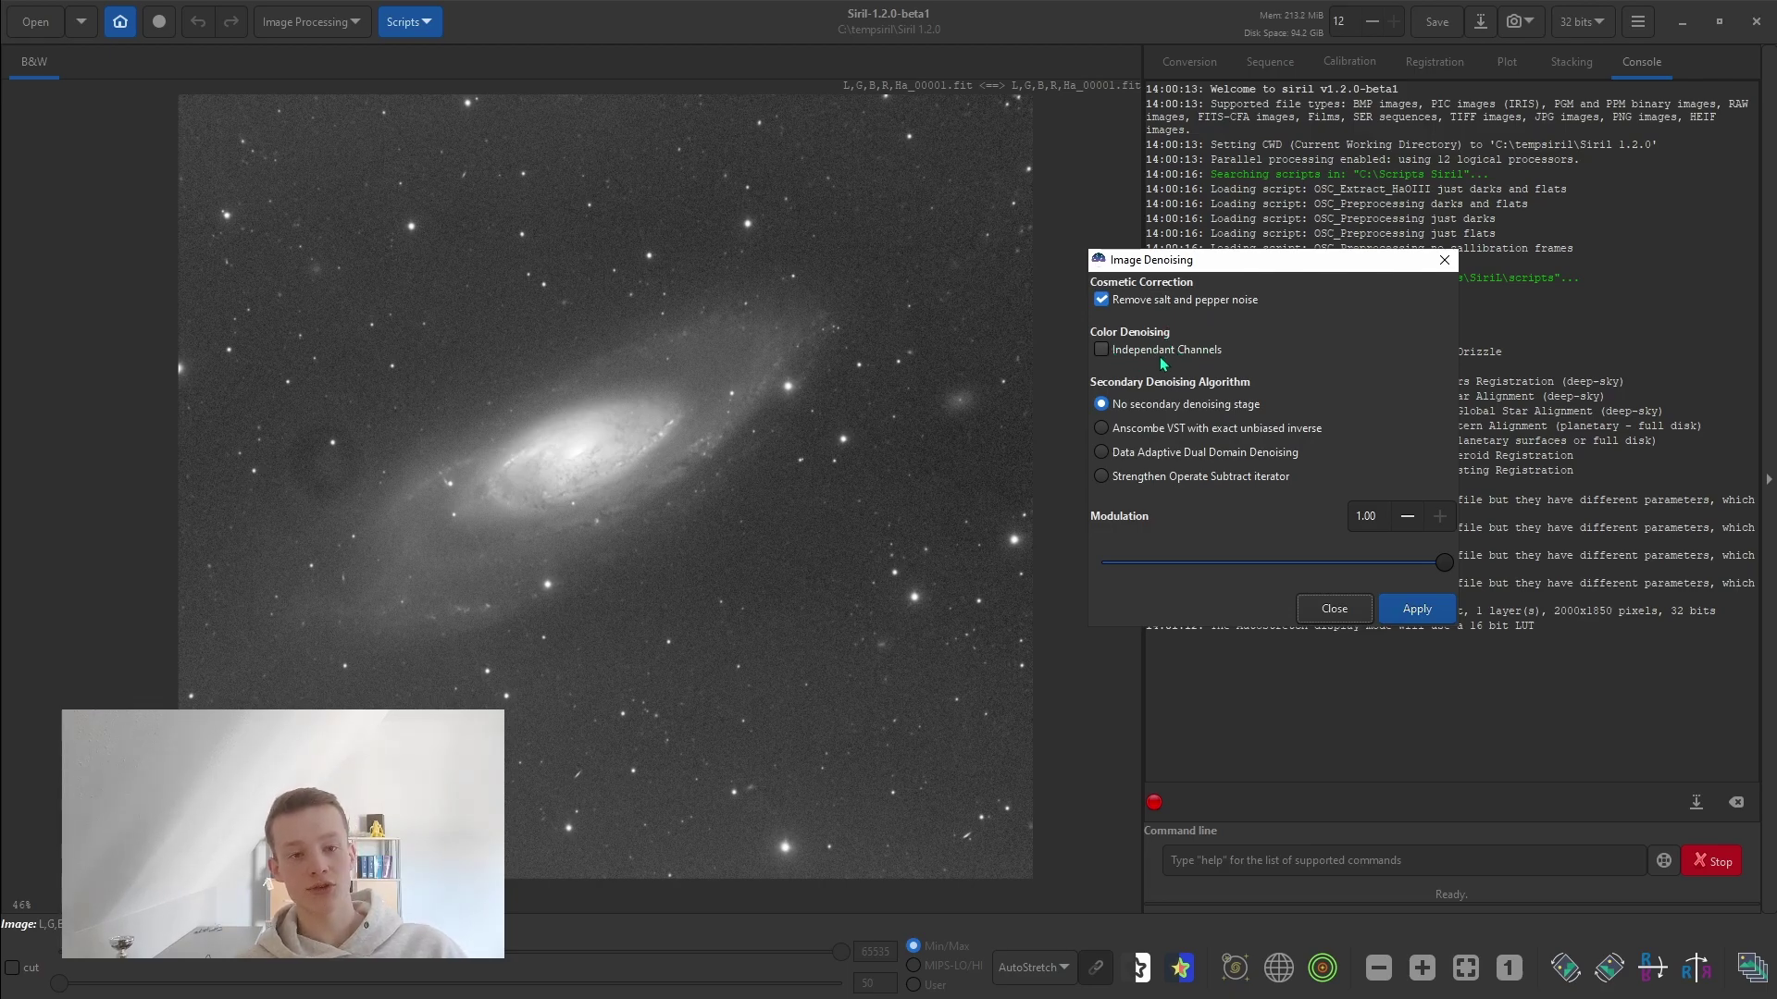
pyautogui.moveTo(1162, 364)
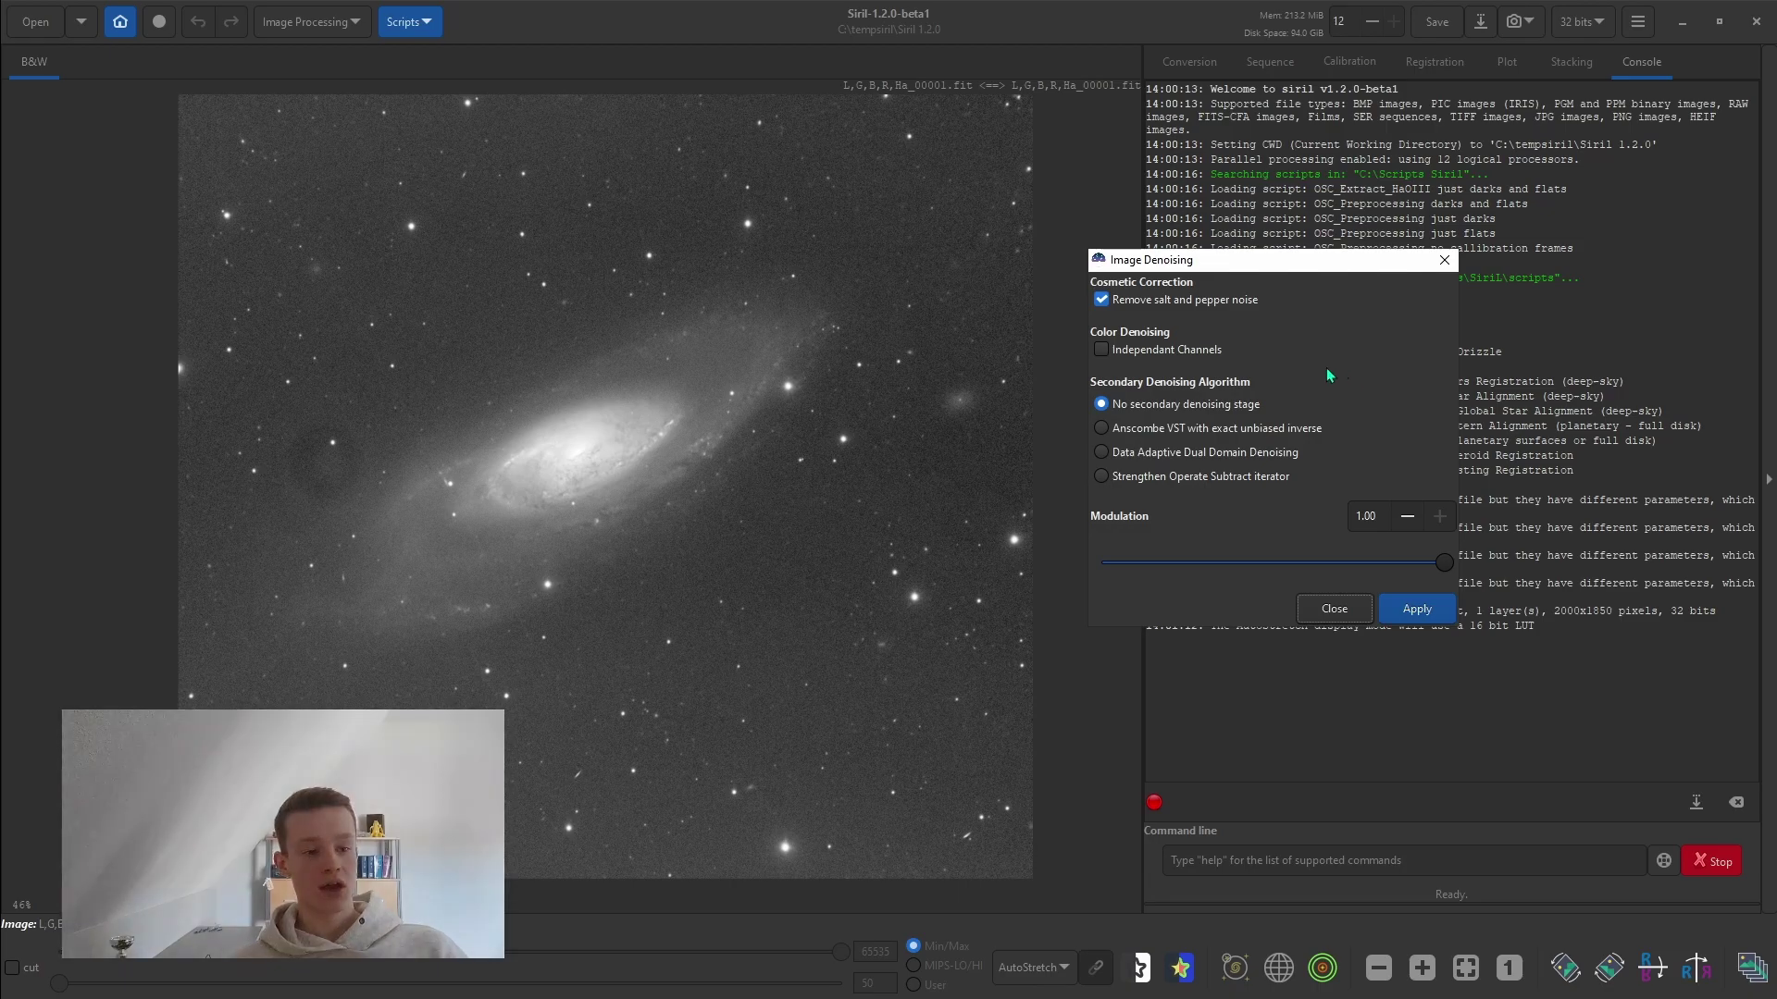
pyautogui.click(1288, 429)
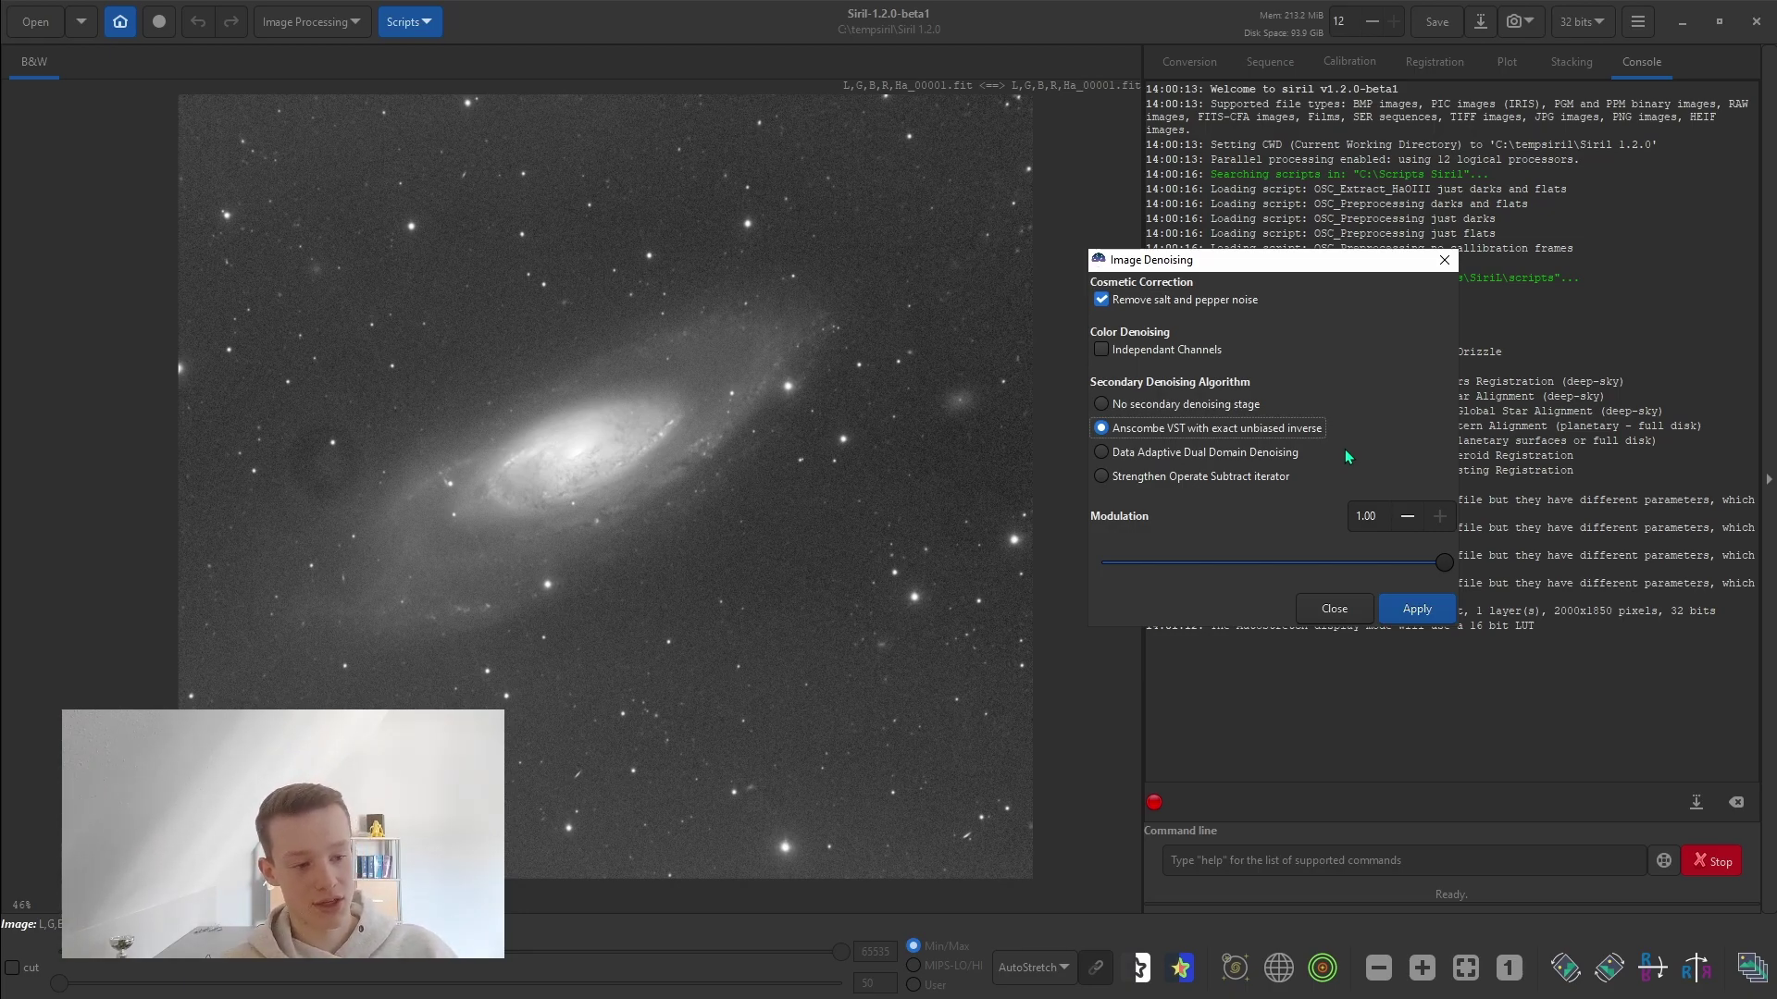
pyautogui.click(1264, 476)
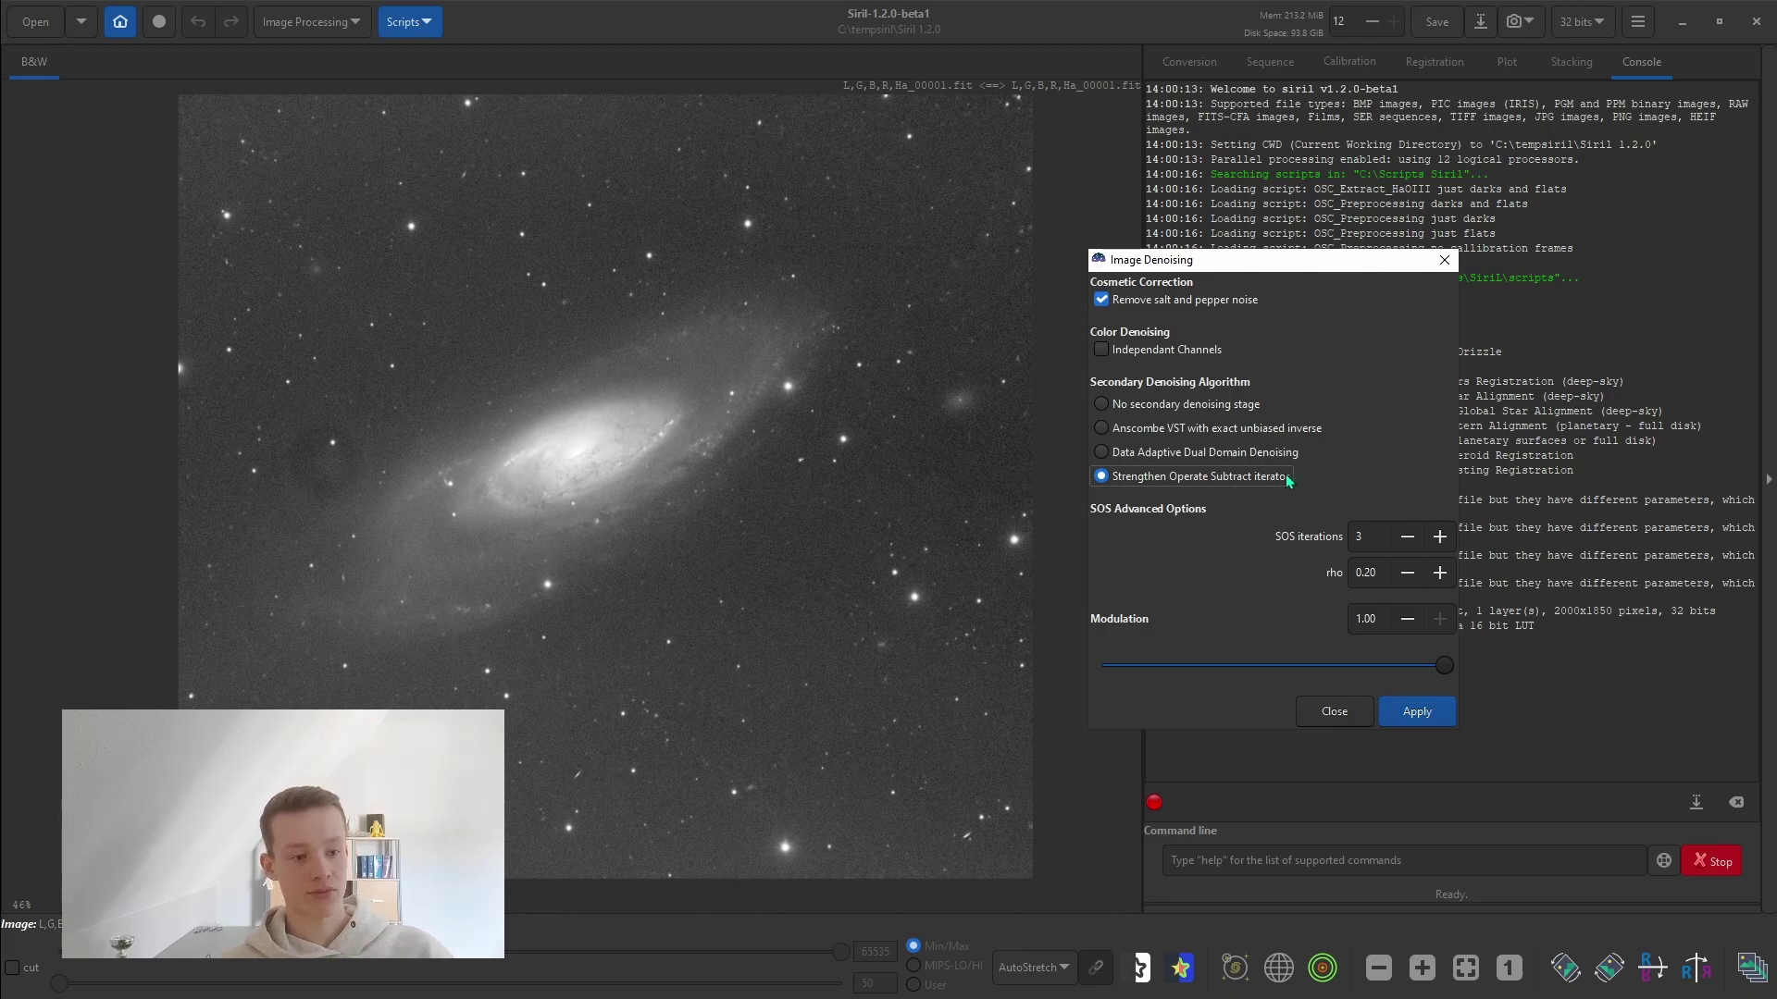
pyautogui.click(1180, 407)
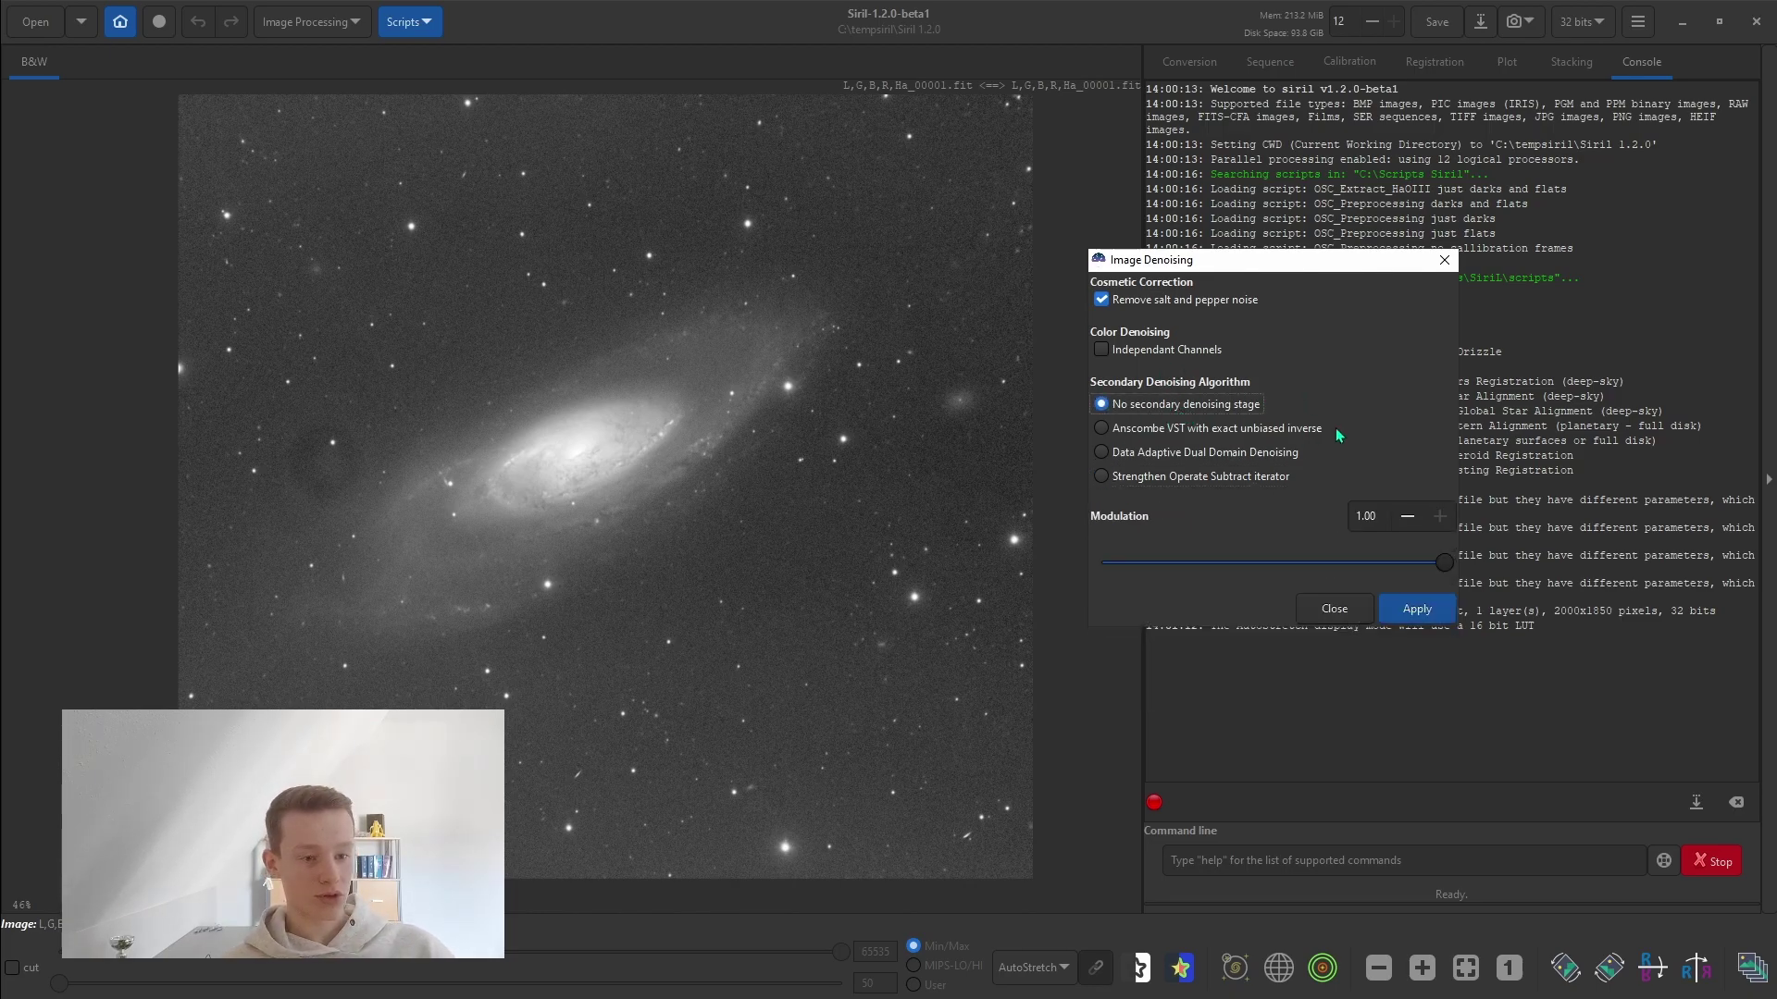
# Step: Set the modulation to 0.75, apply the denoising to the galaxy image, and close the noise reduction dialog
pyautogui.click(1434, 563)
pyautogui.moveTo(1339, 573); pyautogui.dragTo(1286, 554)
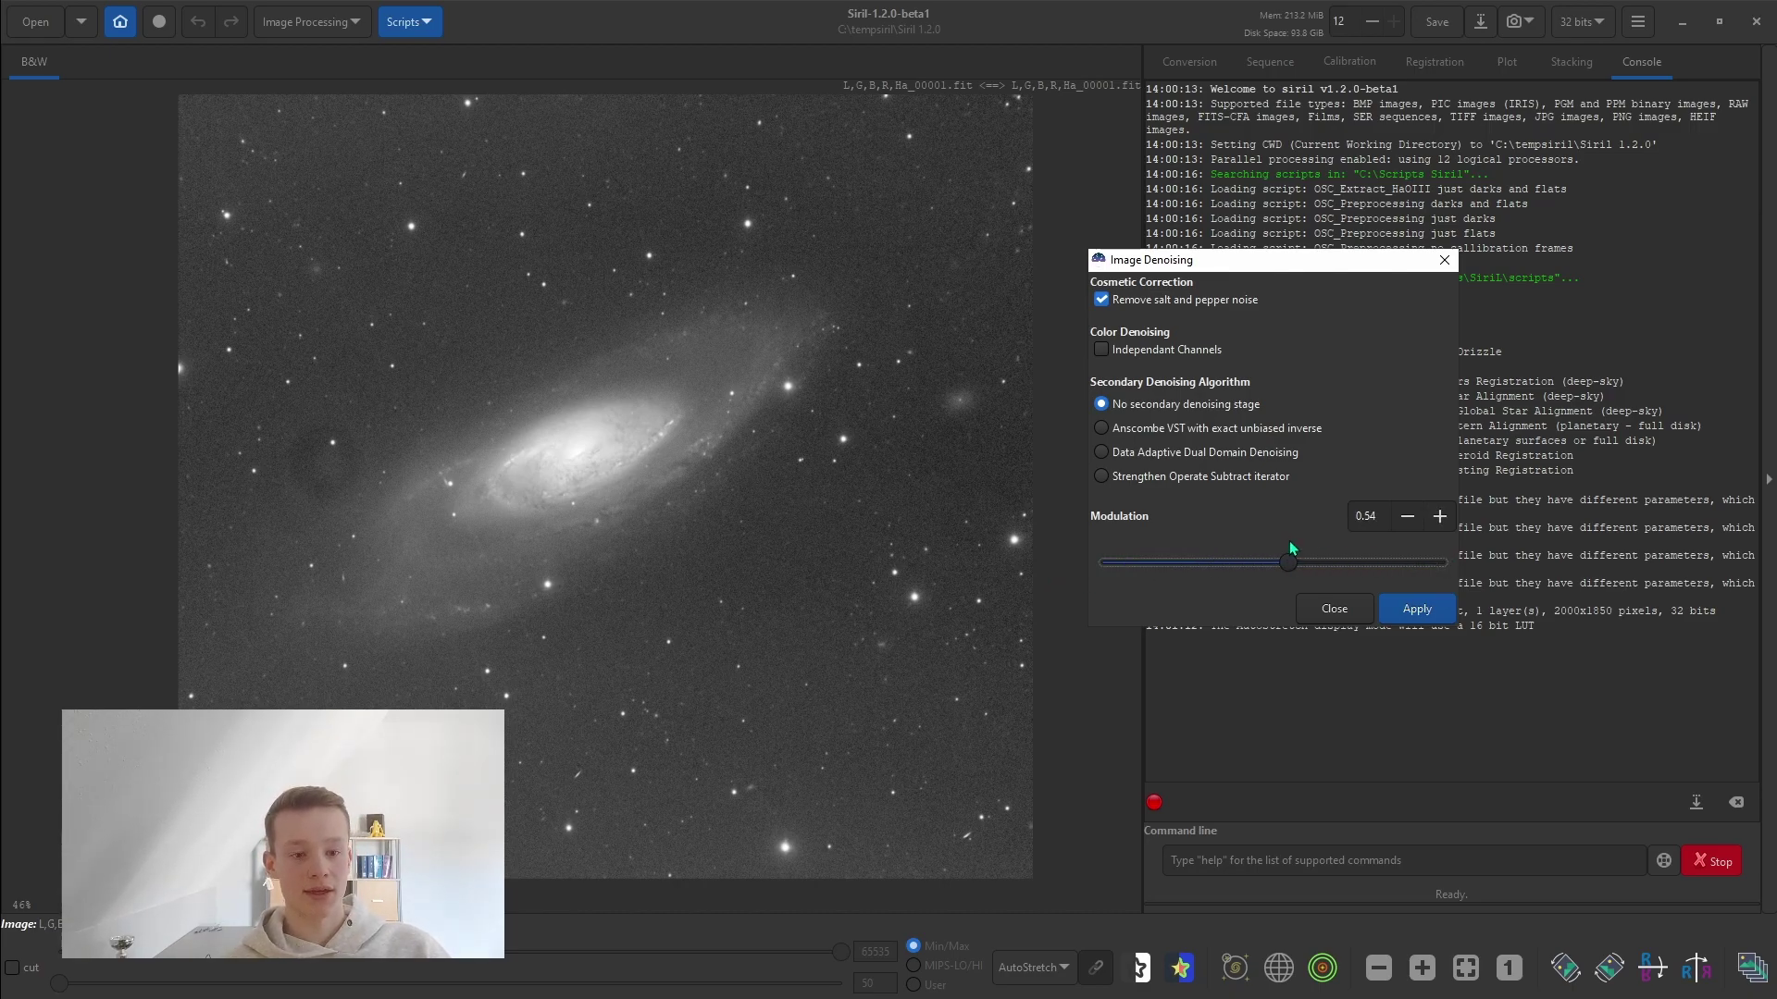
pyautogui.moveTo(1402, 550); pyautogui.dragTo(1460, 556)
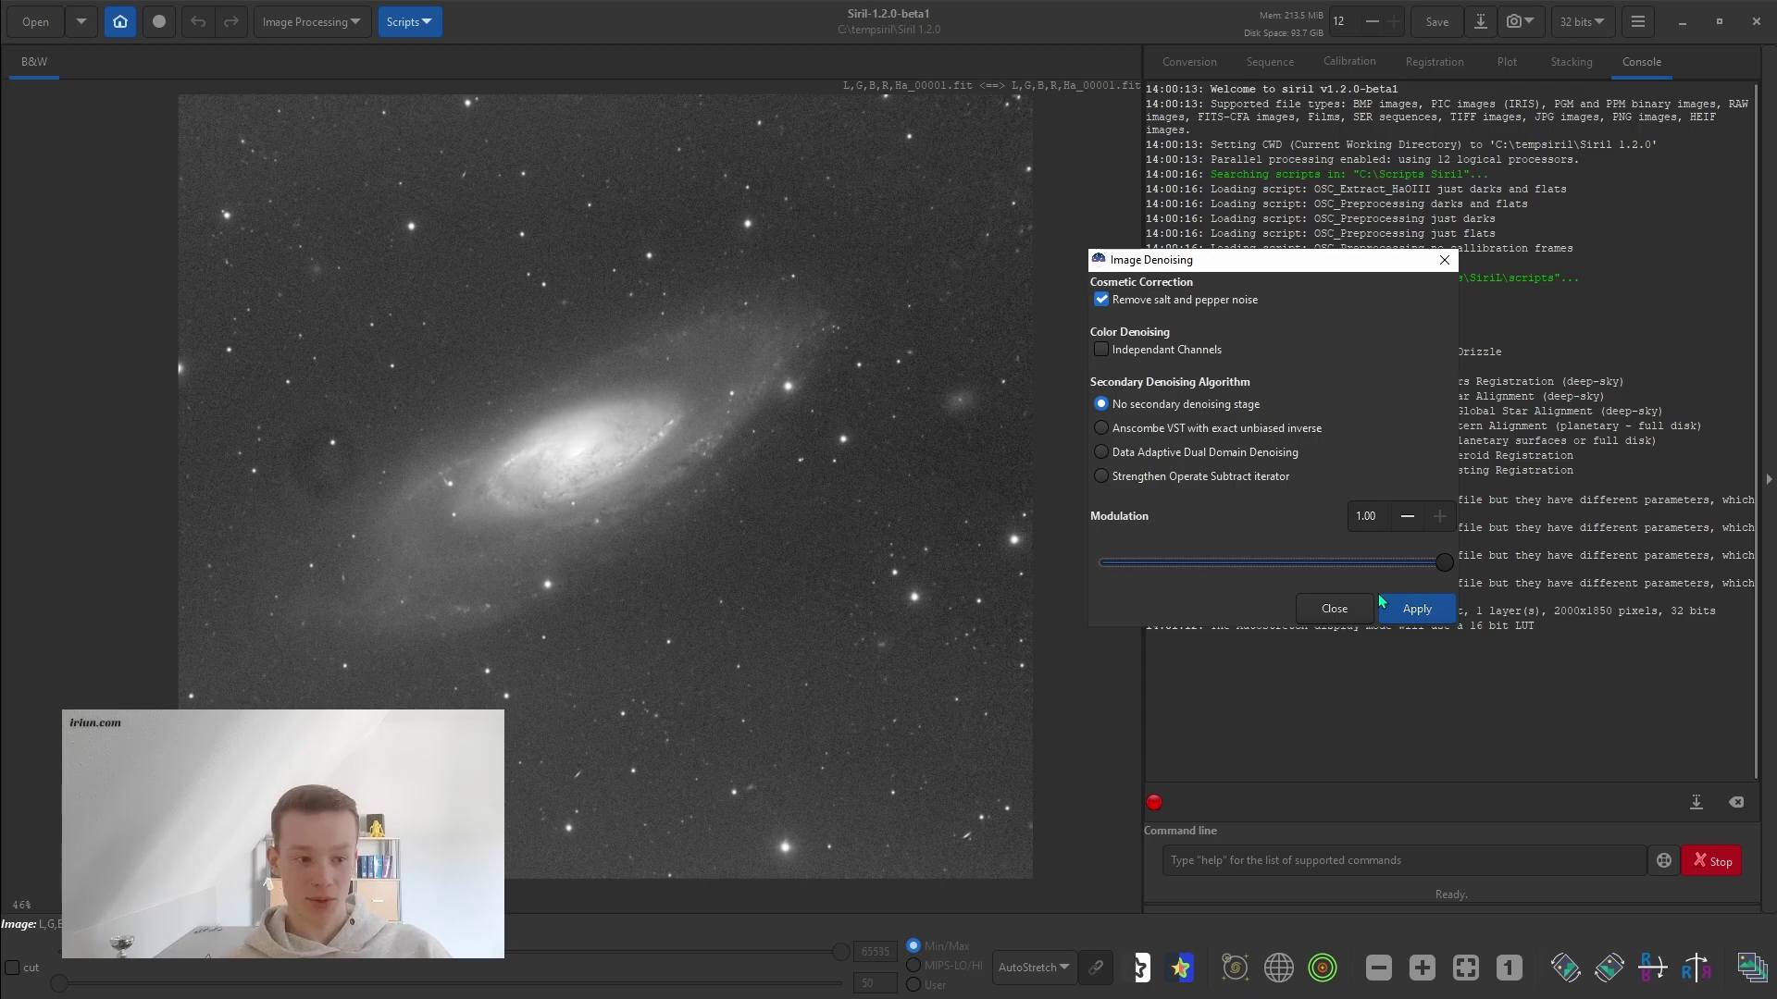
pyautogui.moveTo(1446, 564); pyautogui.dragTo(1354, 563)
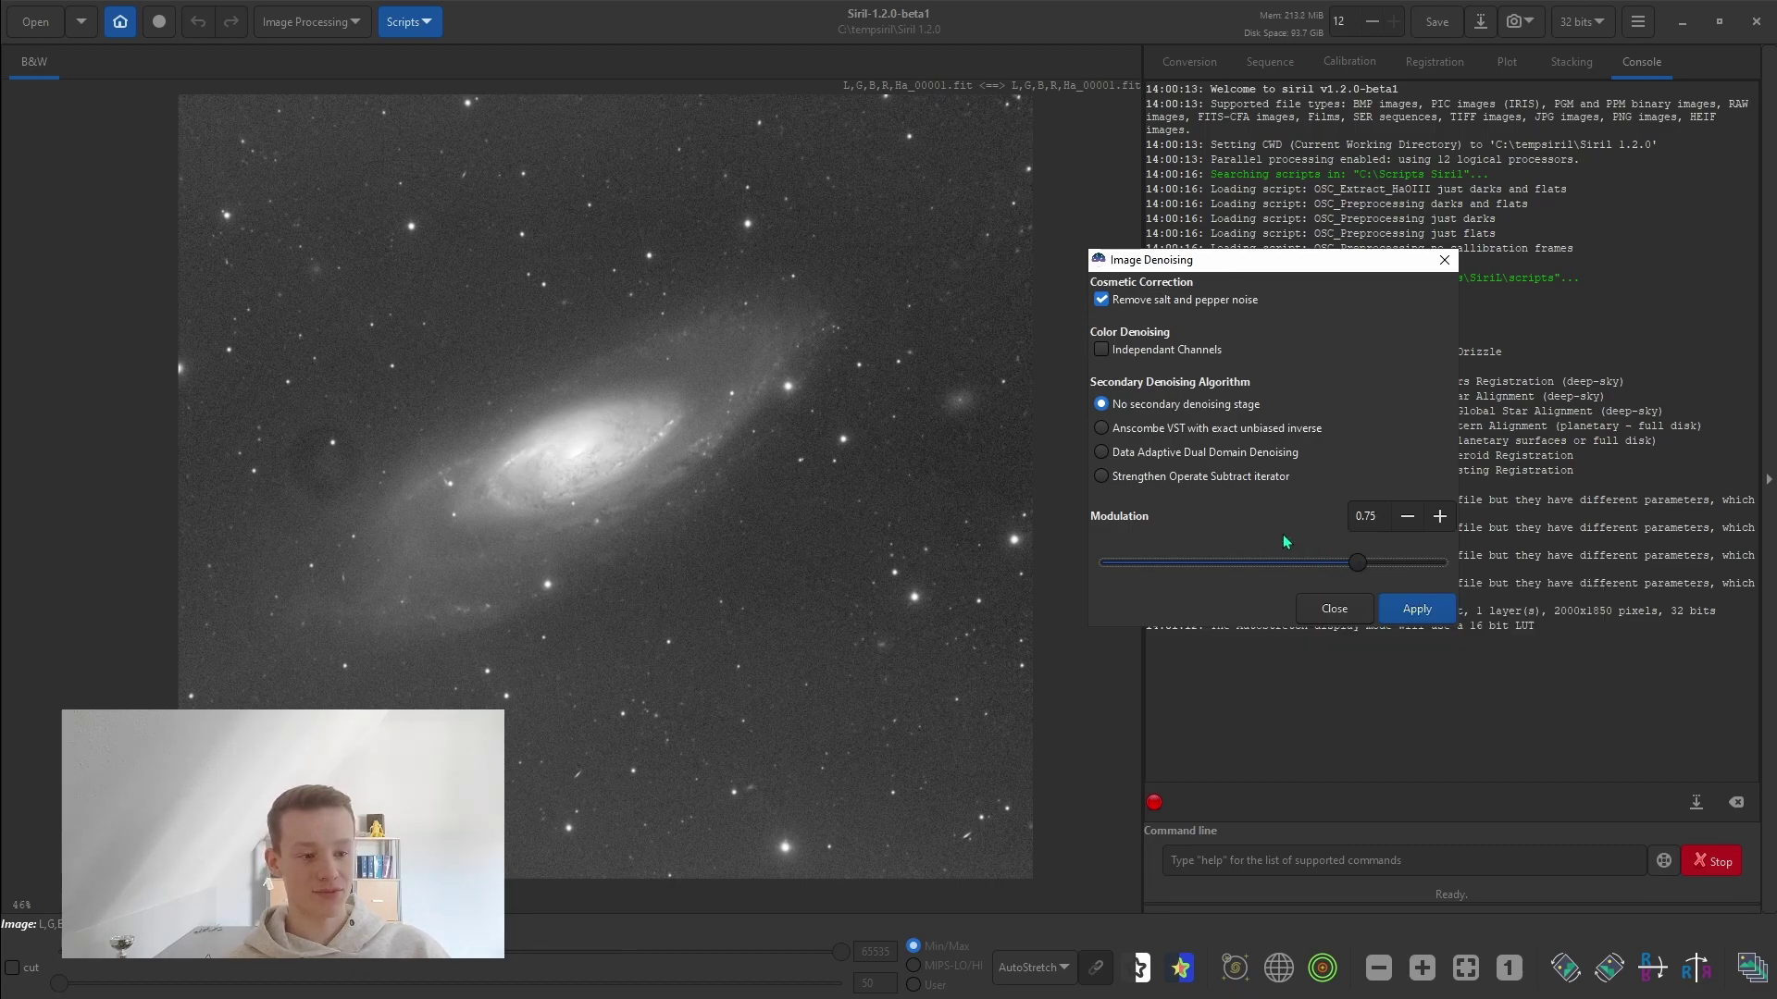
pyautogui.click(1414, 608)
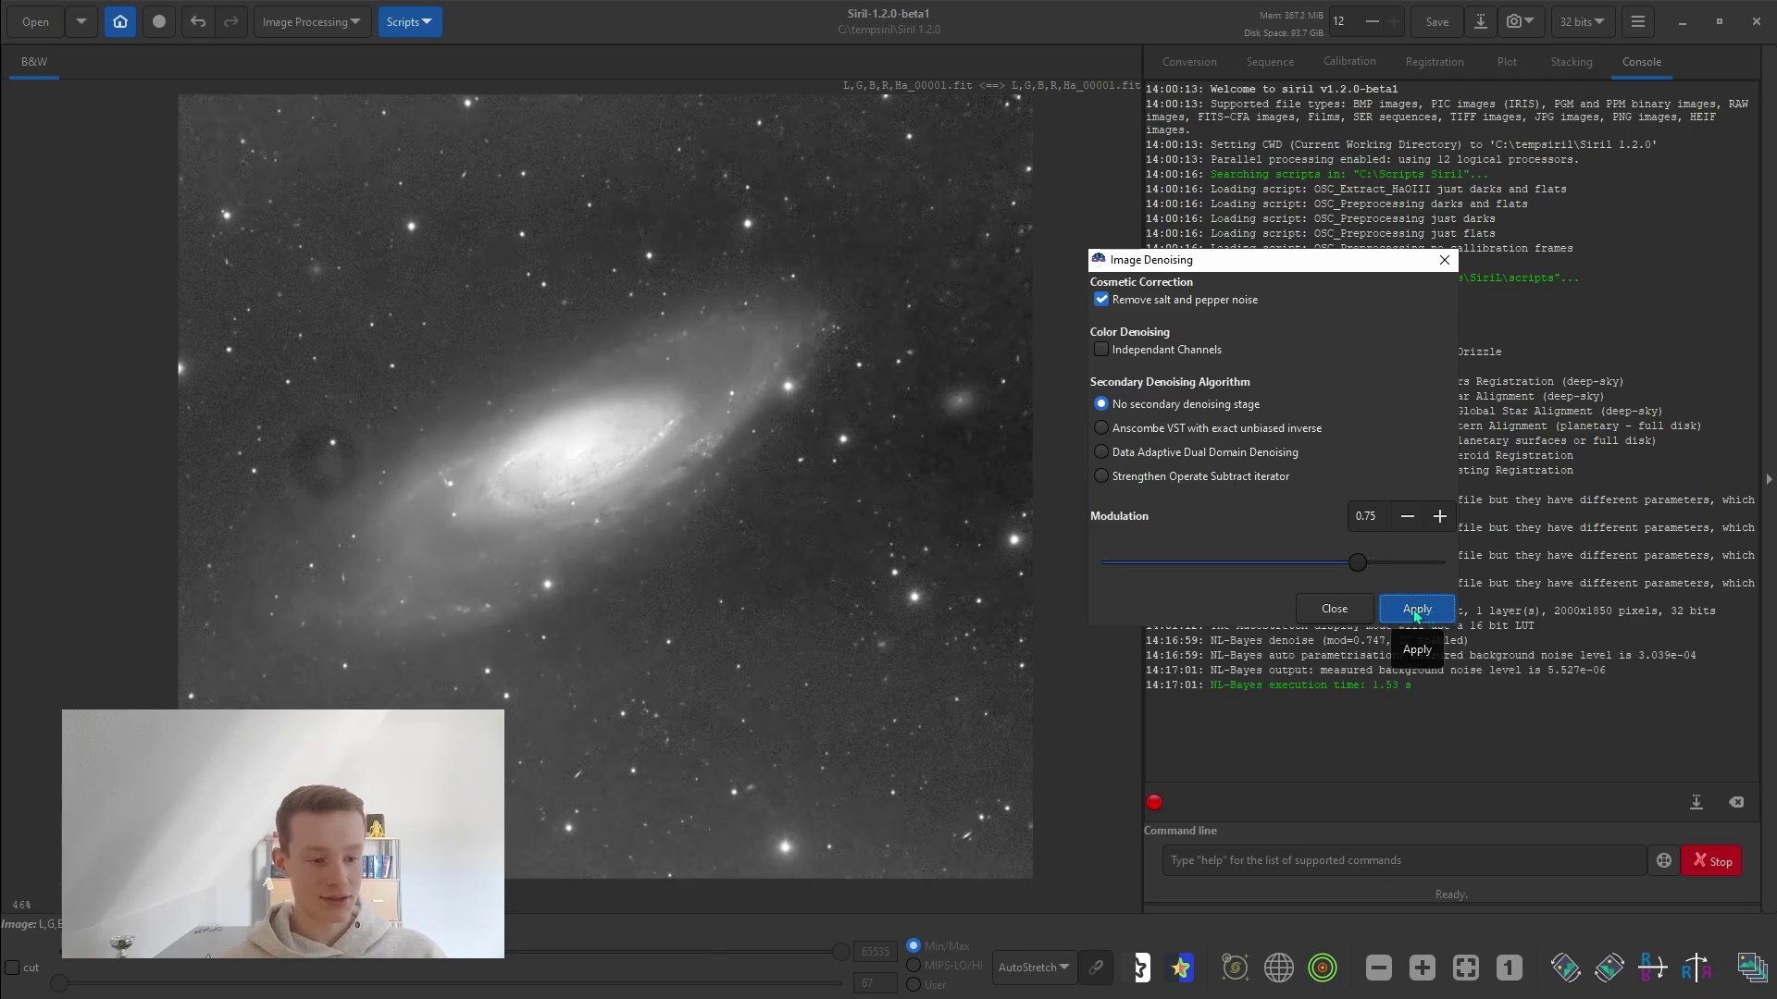
pyautogui.click(1322, 613)
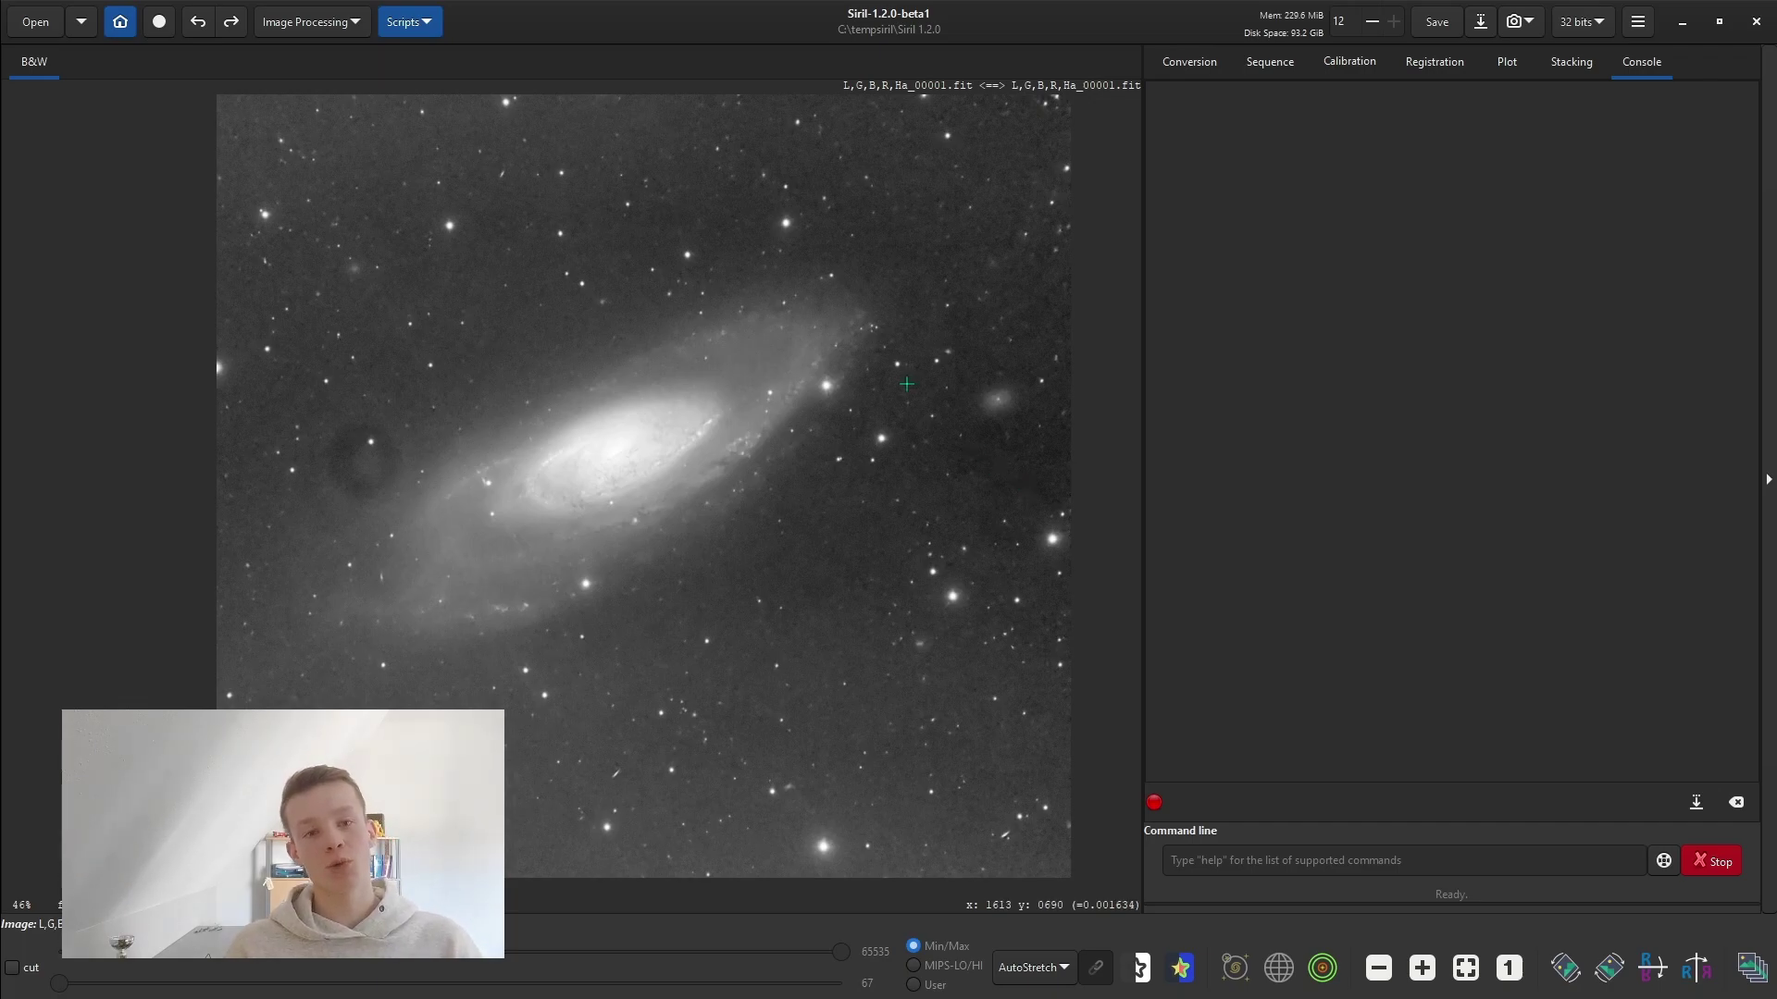
# Step: Examine the deconvolution settings for PSF generation and the Richardson-Lucy method, and close them without applying
pyautogui.click(294, 23)
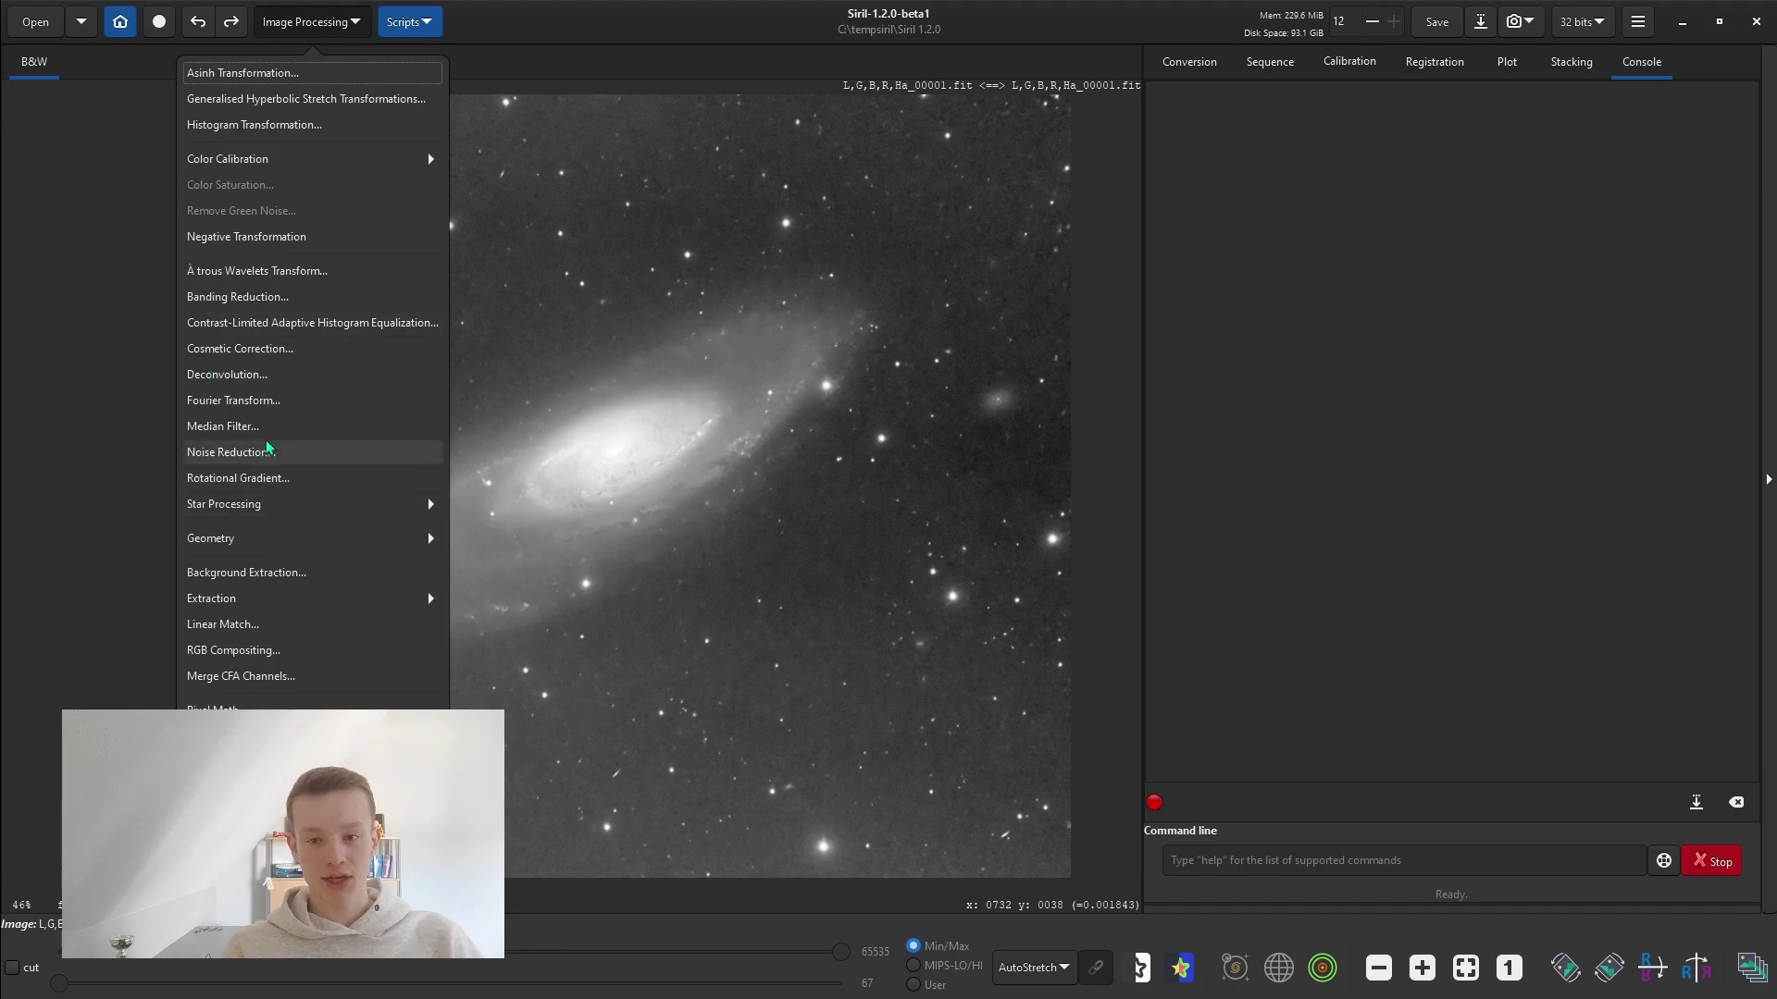
pyautogui.click(269, 375)
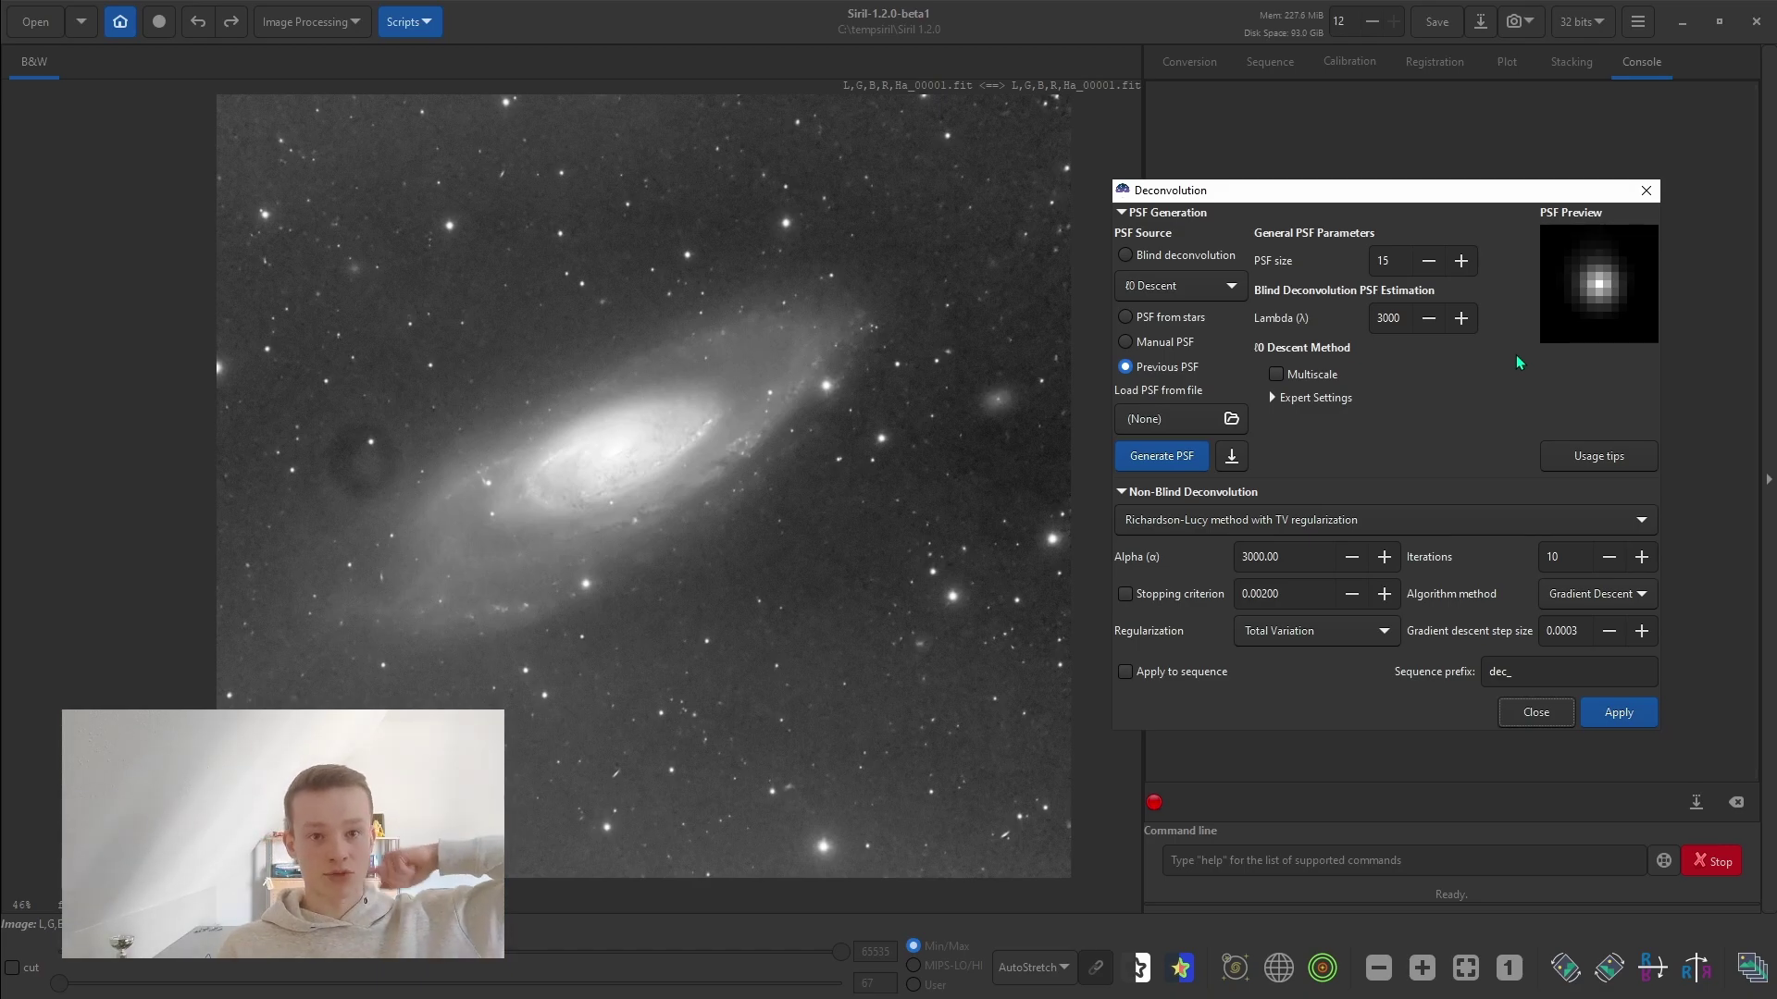
pyautogui.press('Escape')
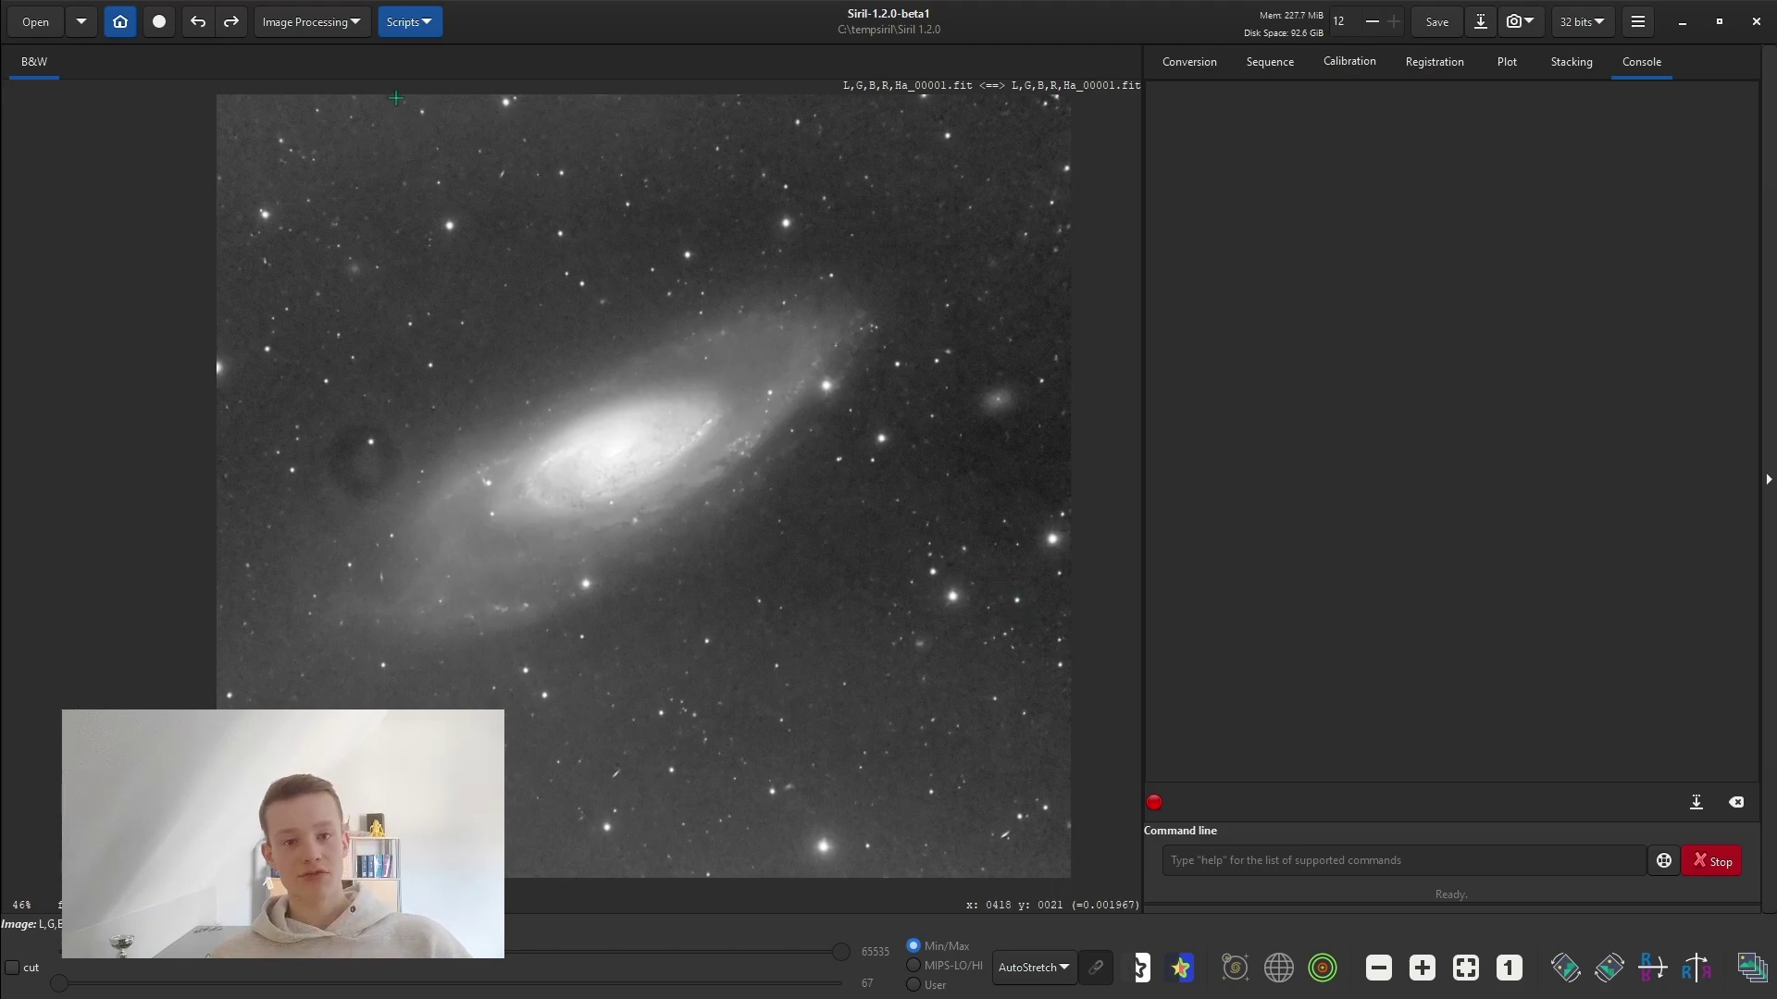
# Step: Open StarNet Star Removal and move its dialog clear of the galaxy image
pyautogui.click(301, 28)
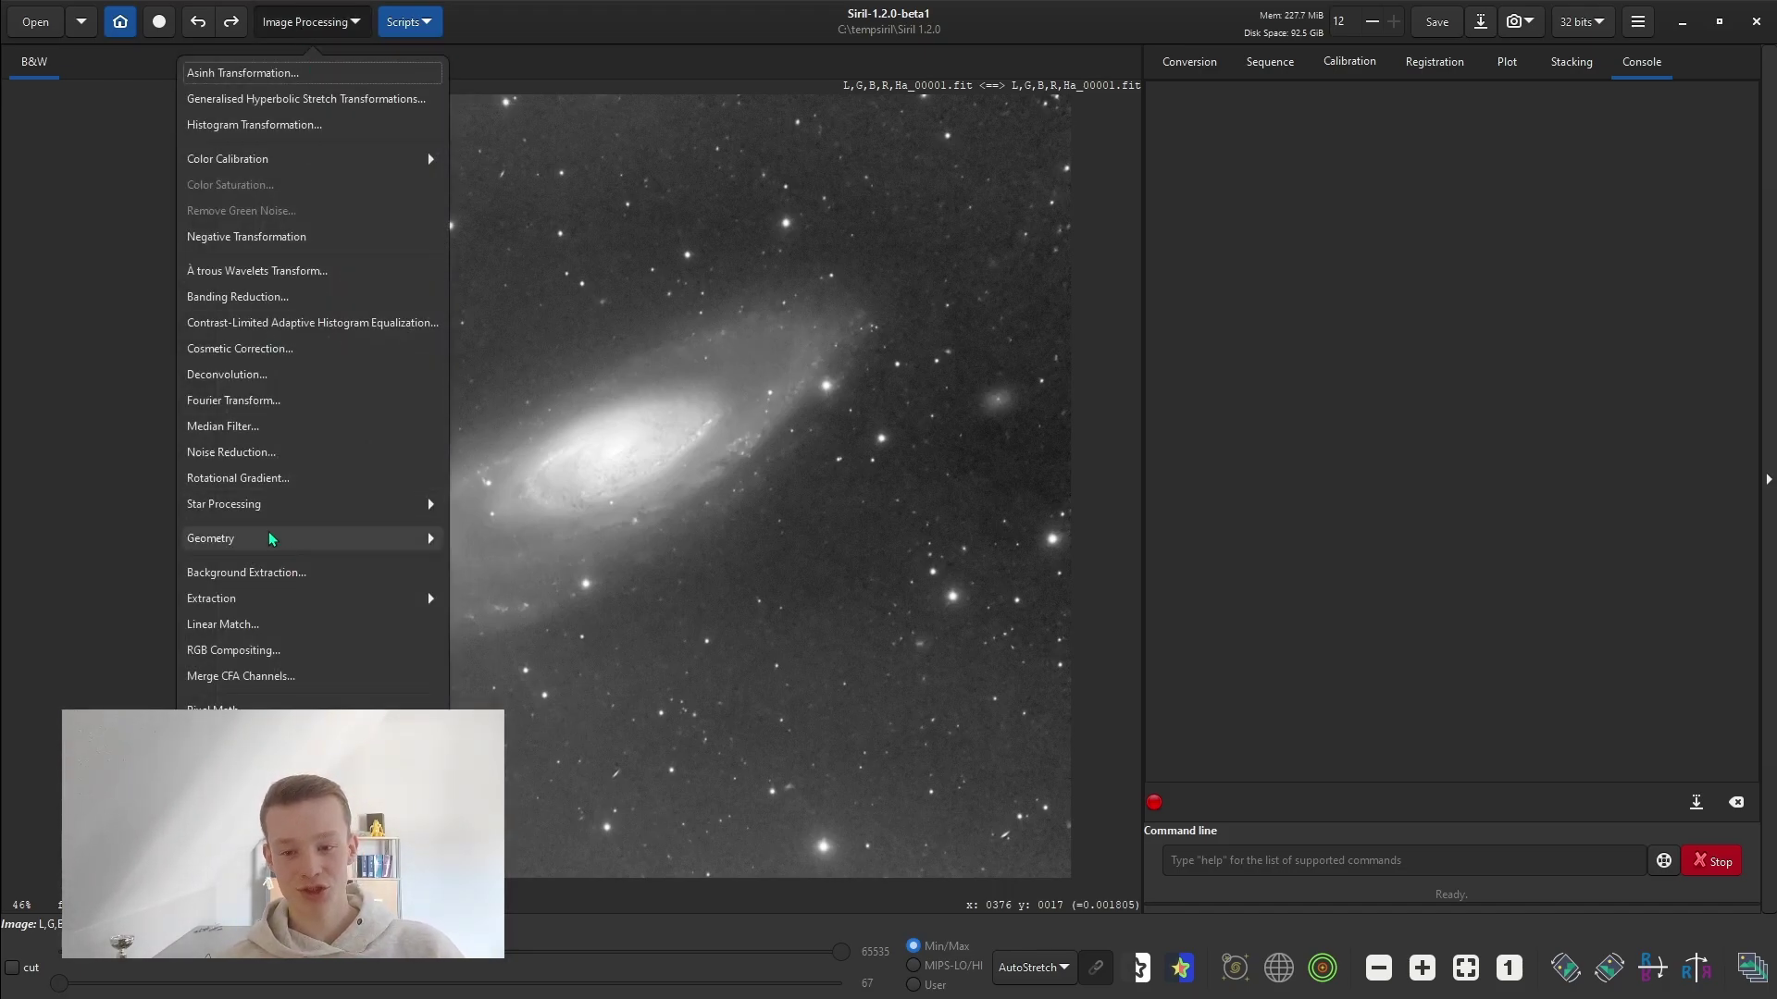
pyautogui.click(274, 508)
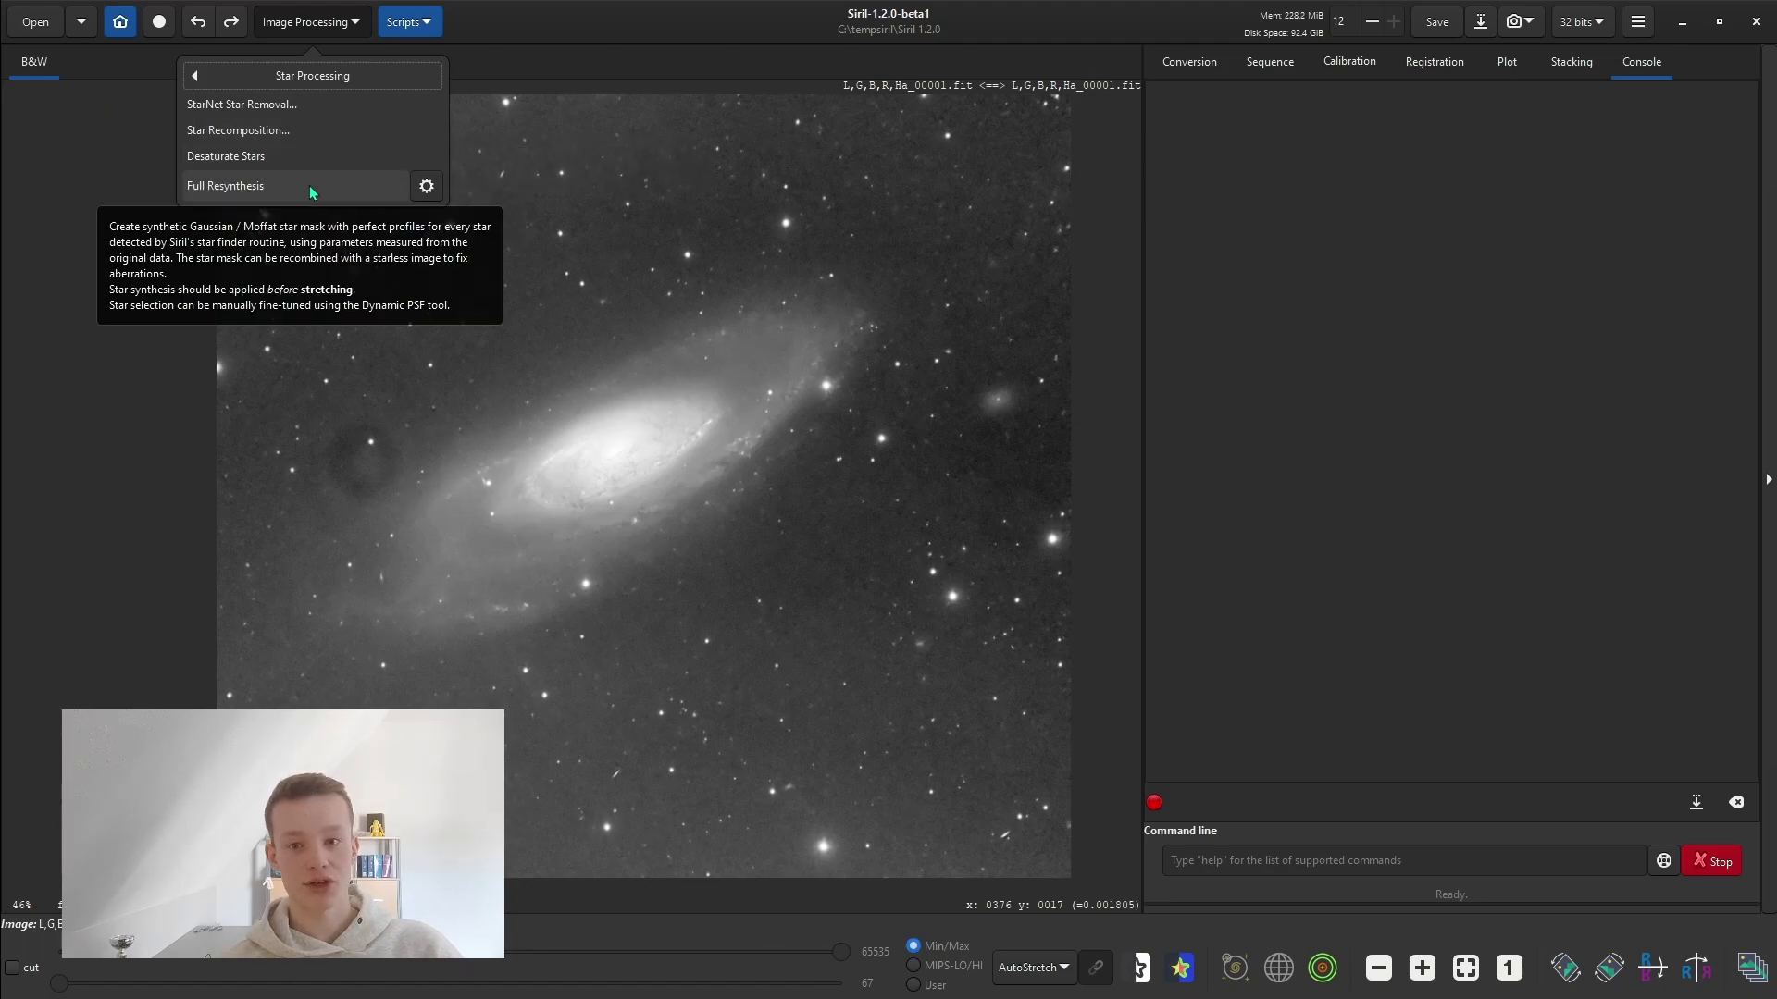
pyautogui.click(288, 110)
pyautogui.moveTo(805, 416); pyautogui.dragTo(1267, 171)
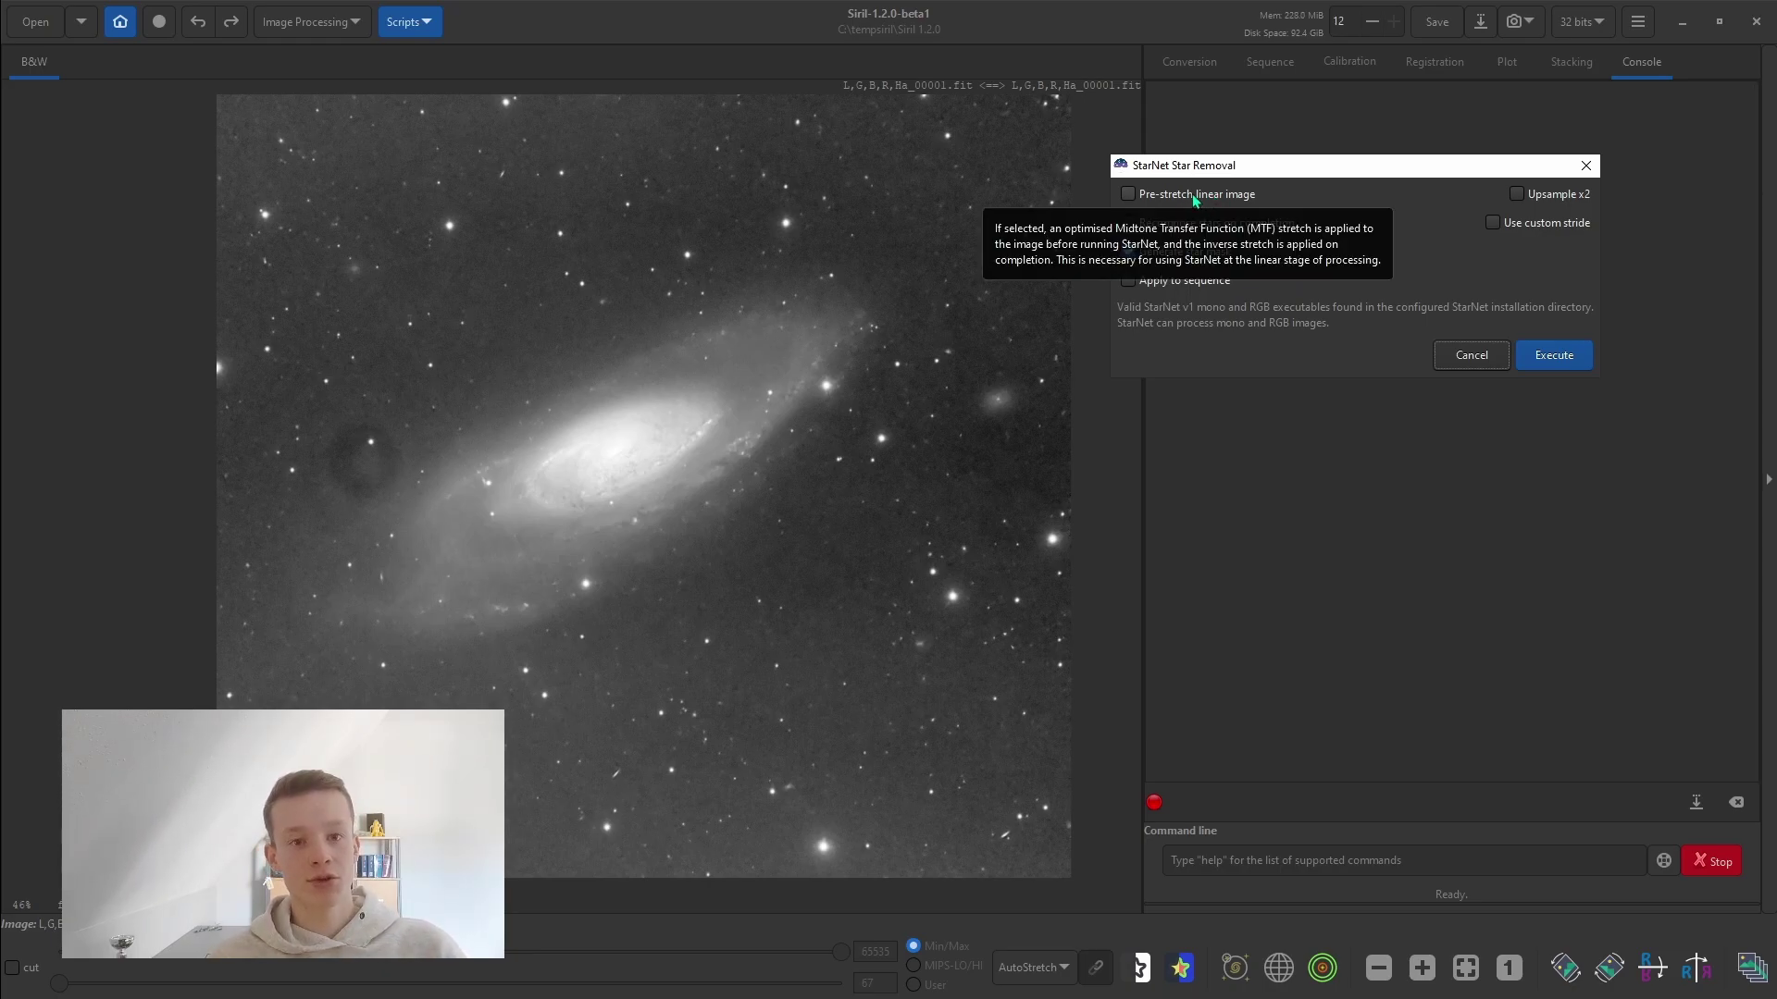
# Step: Preview the image in Linear display mode and return it to AutoStretch
pyautogui.click(1029, 967)
pyautogui.click(1033, 774)
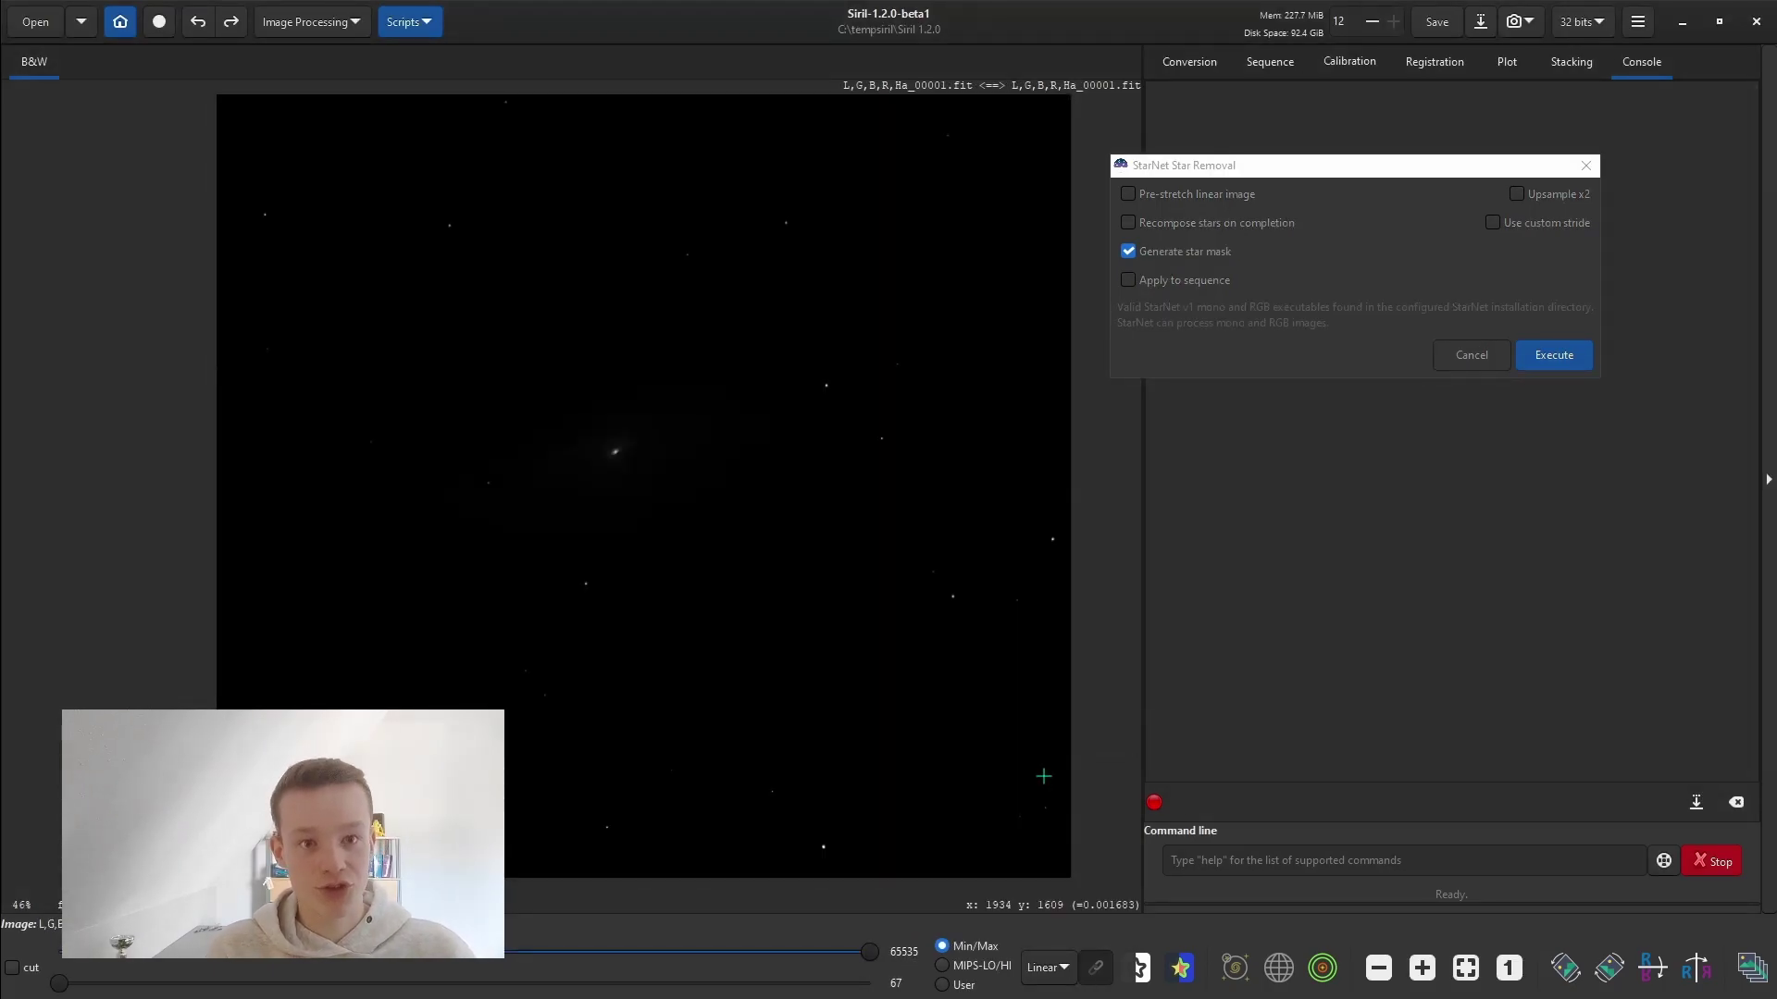
pyautogui.click(1043, 978)
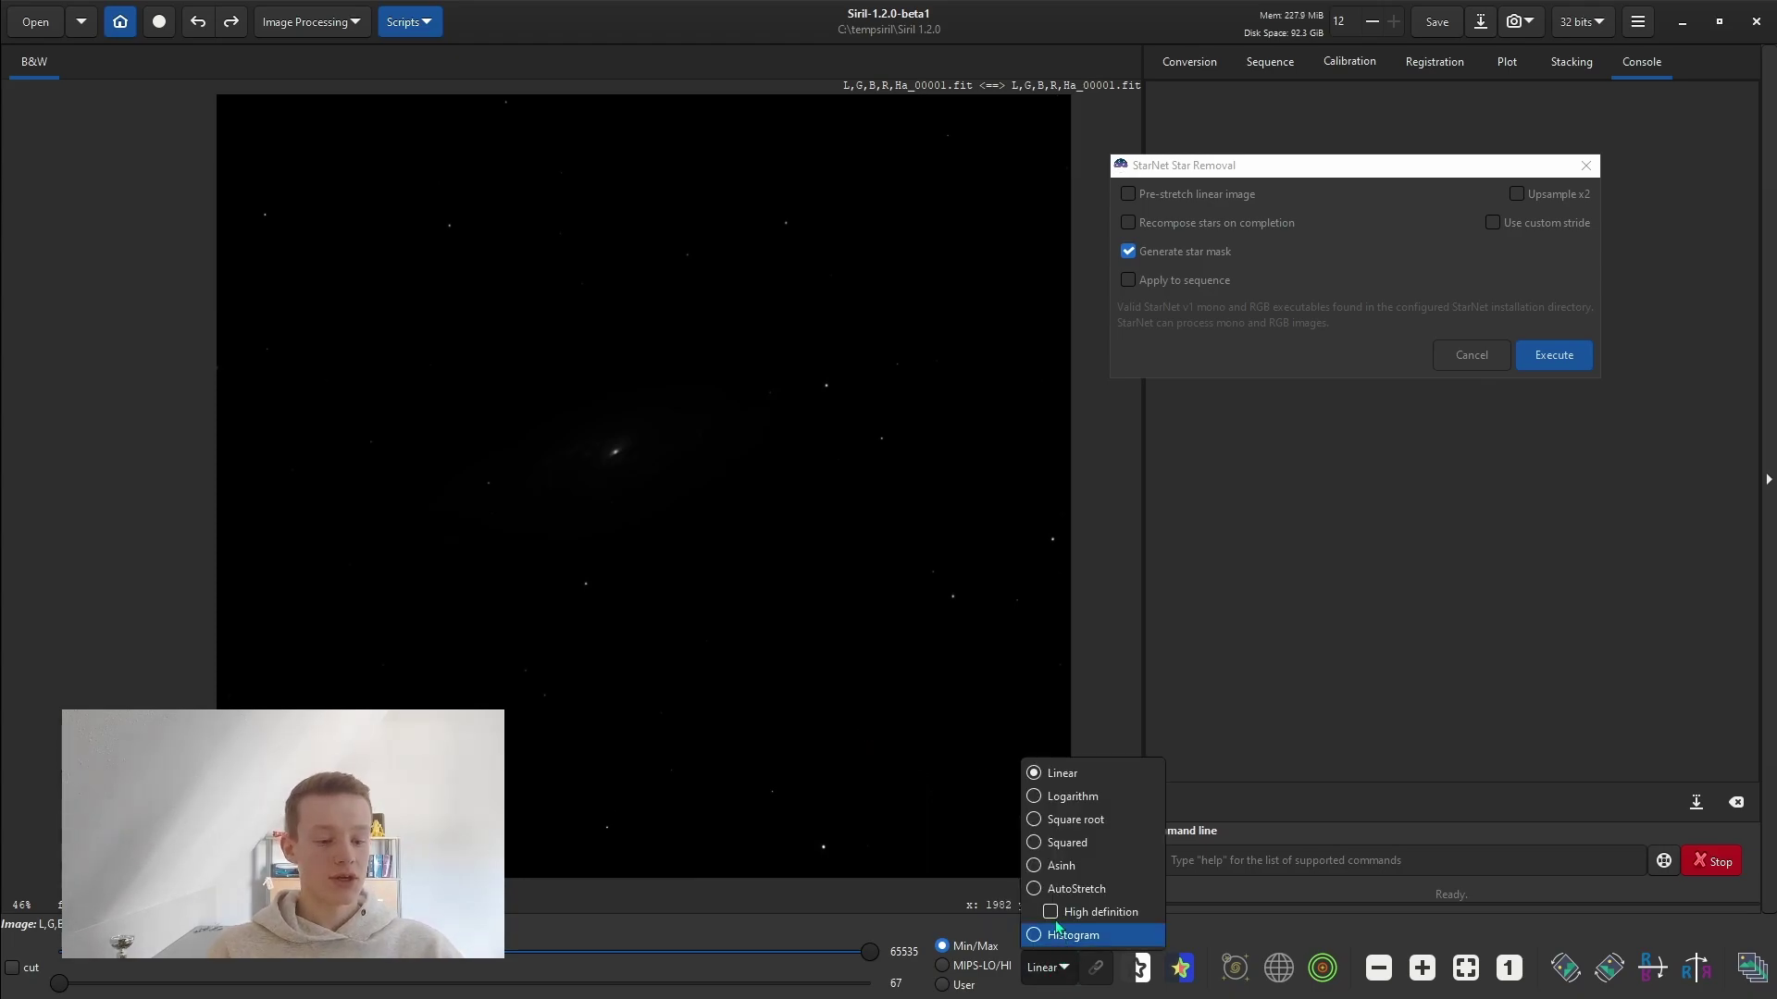
pyautogui.click(1053, 894)
# Step: Try the Pre-stretch linear image option, check what Upsample x2 does, and cancel the star removal
pyautogui.click(1224, 196)
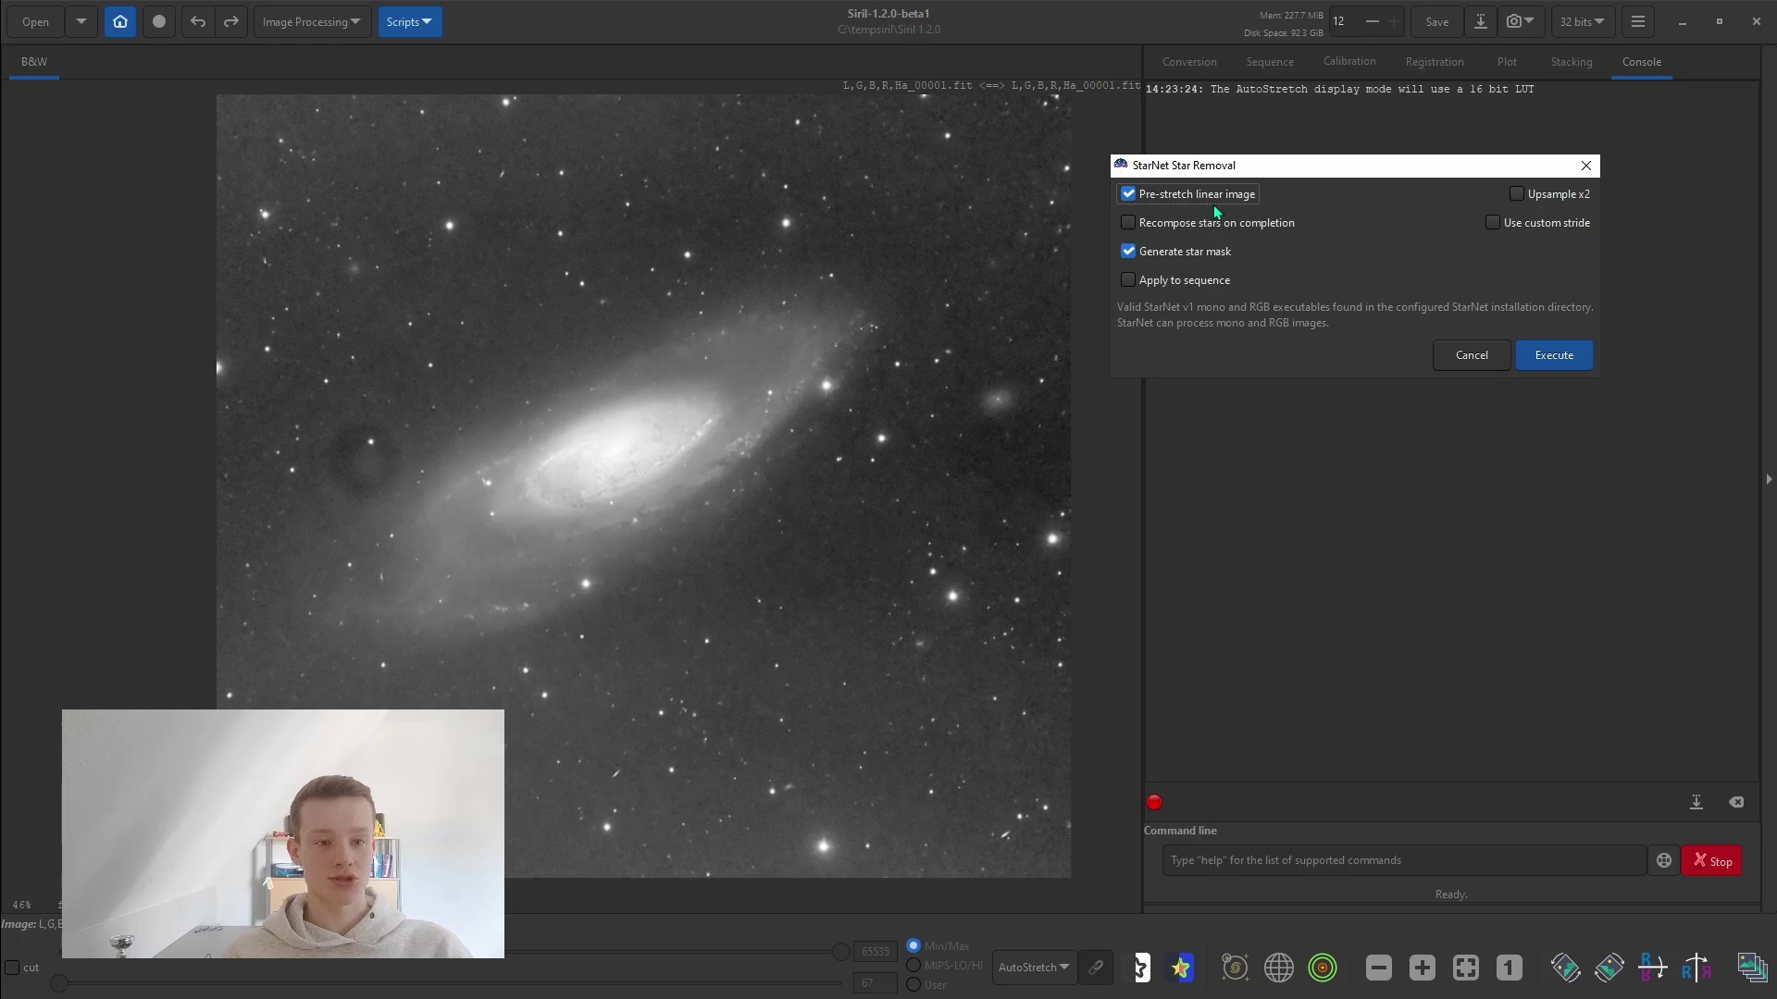
pyautogui.click(1197, 196)
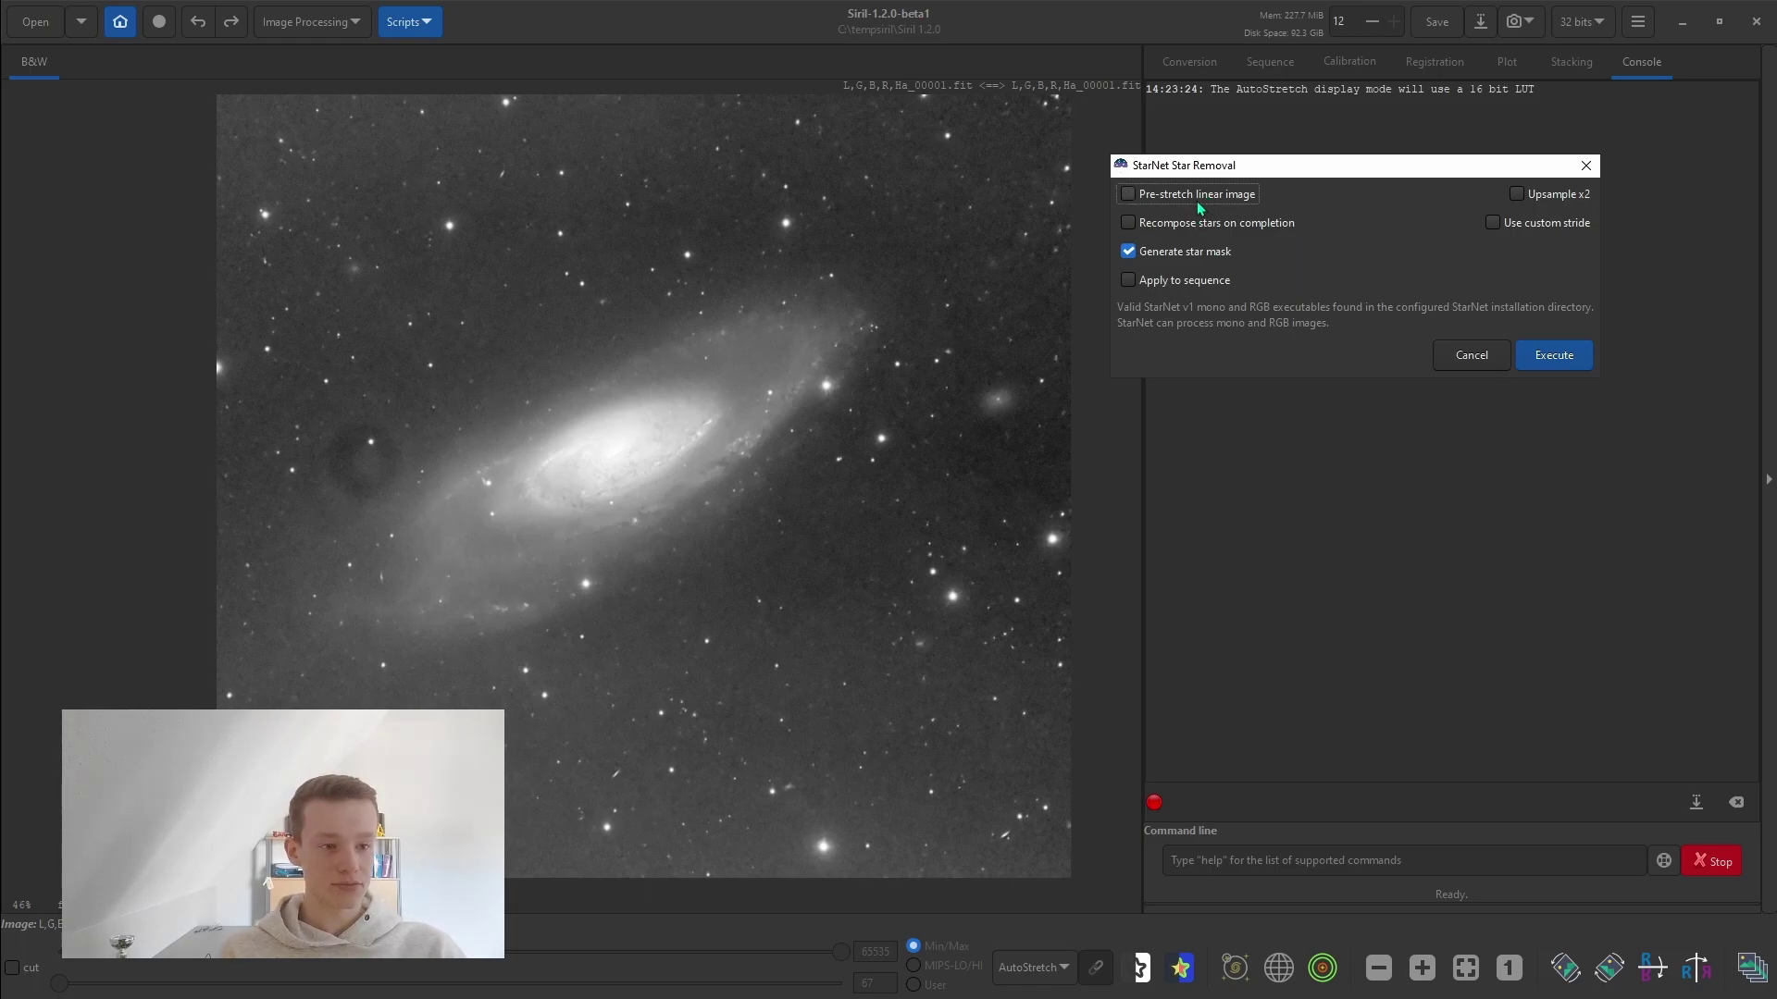
pyautogui.click(1212, 205)
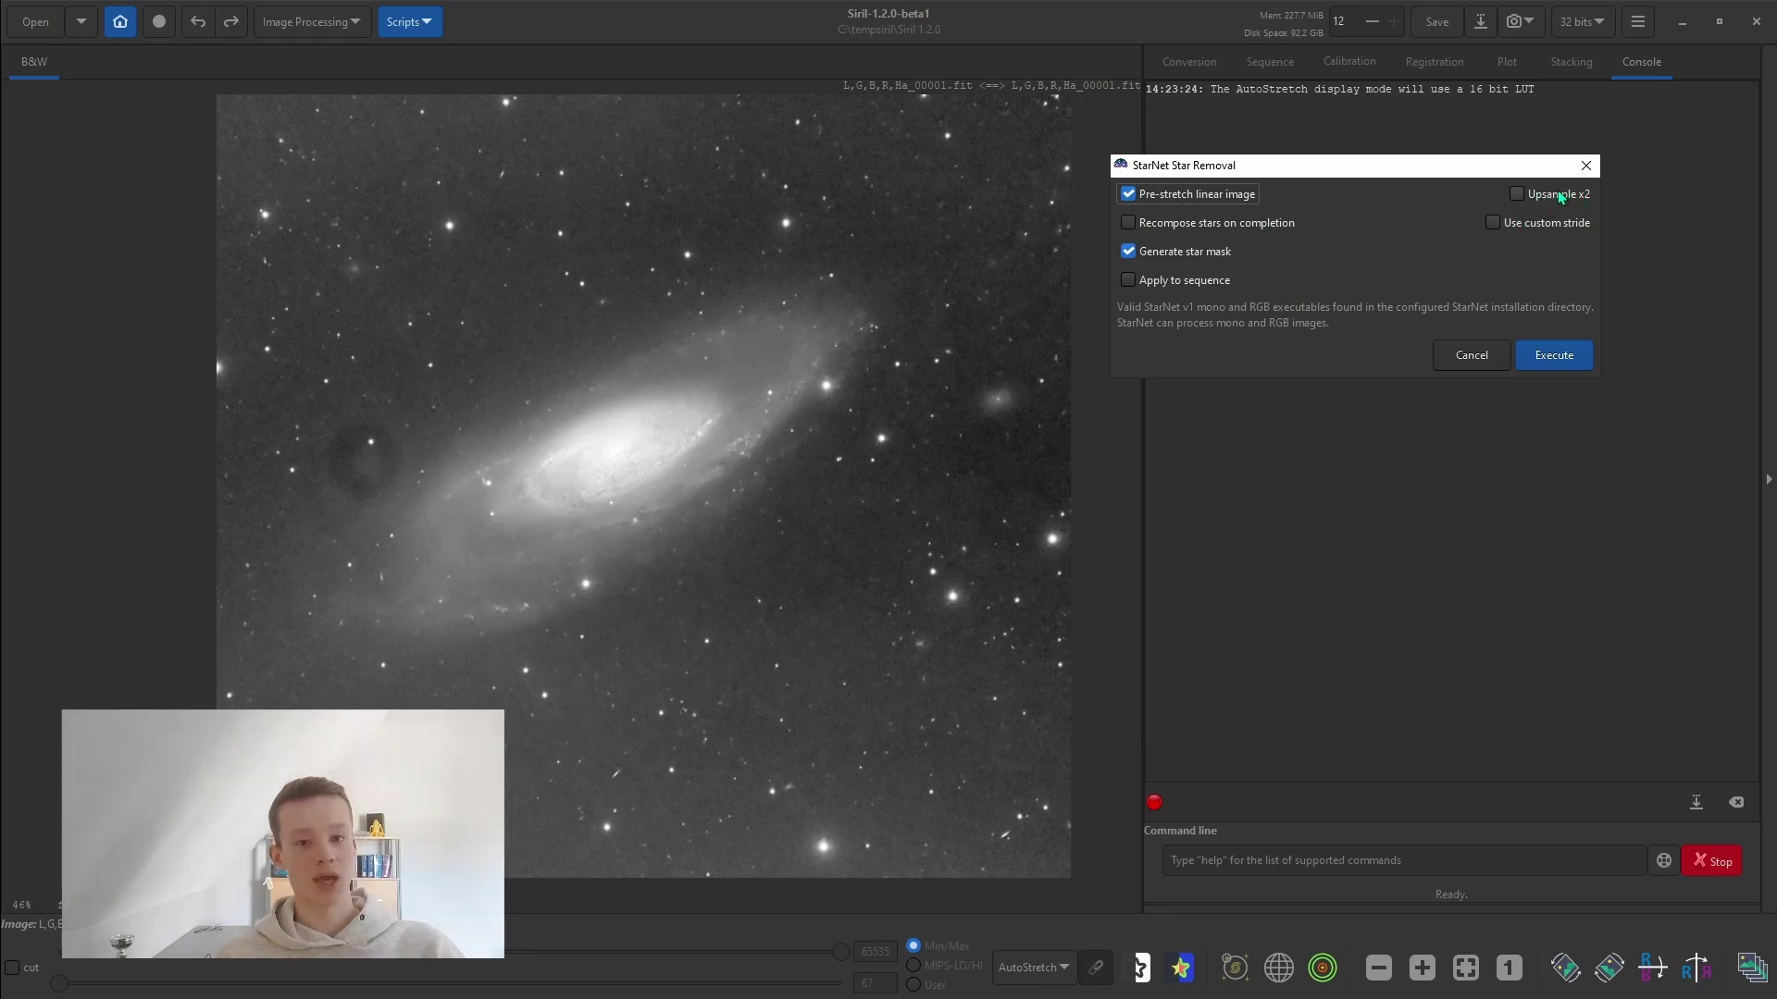
pyautogui.moveTo(1538, 192)
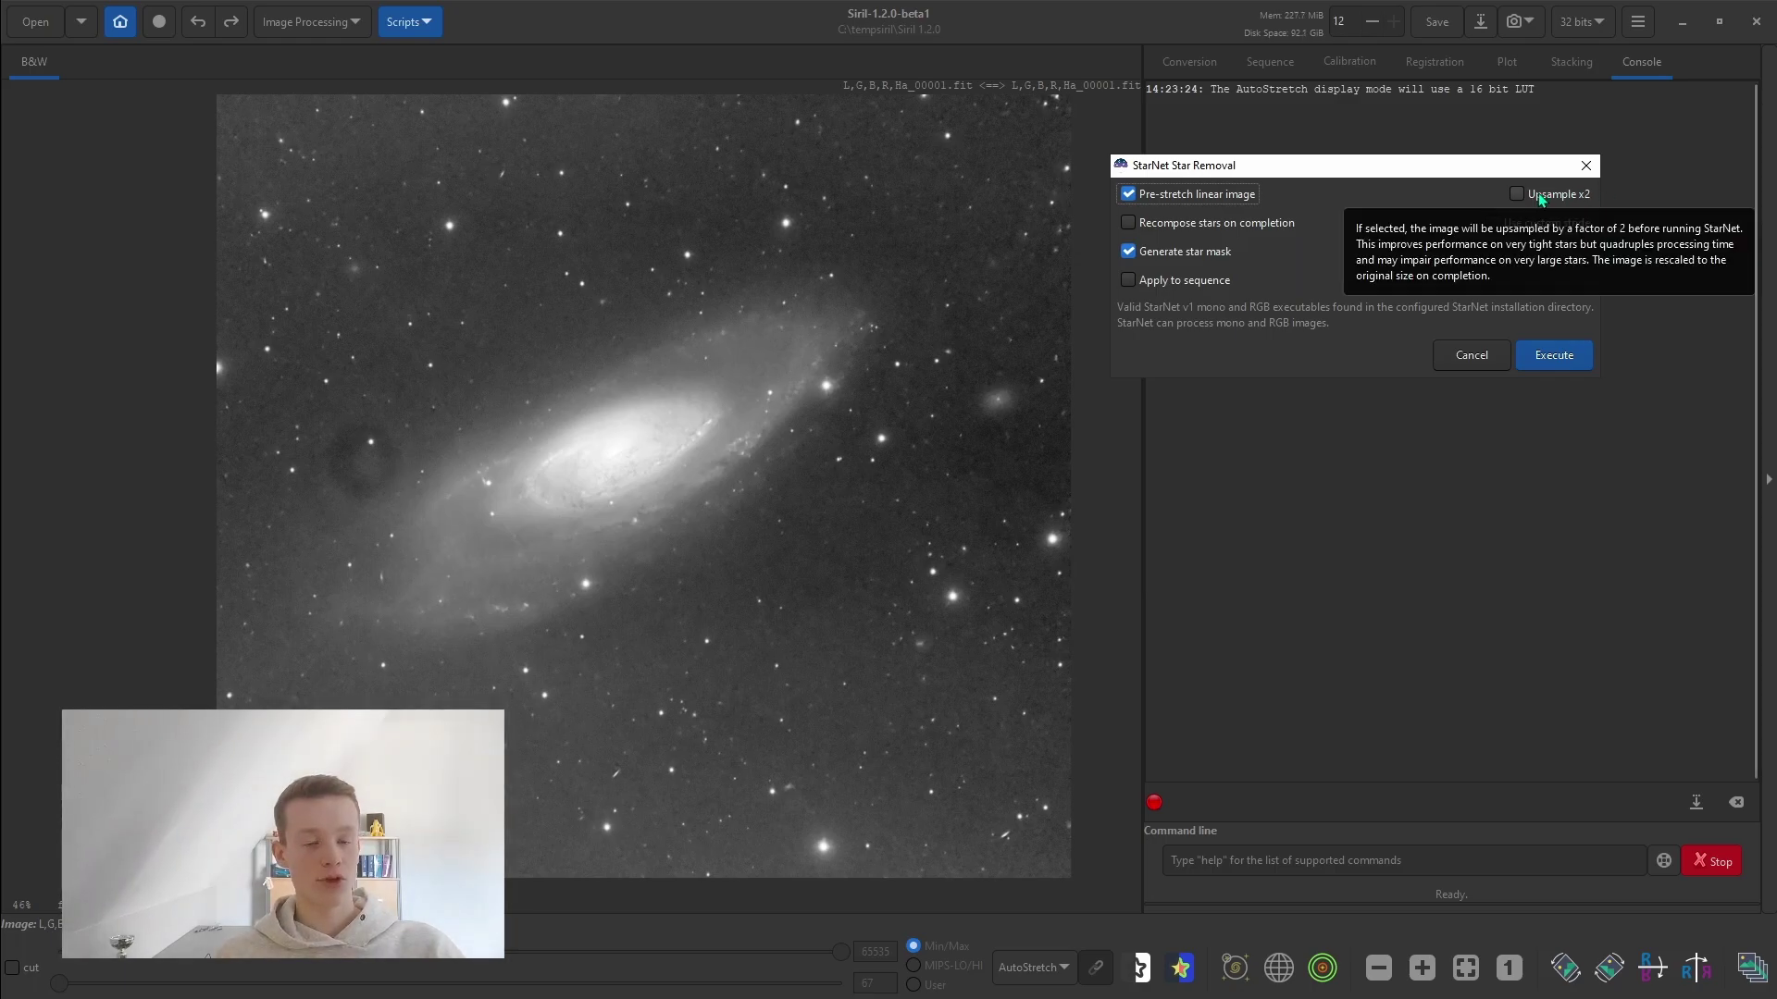
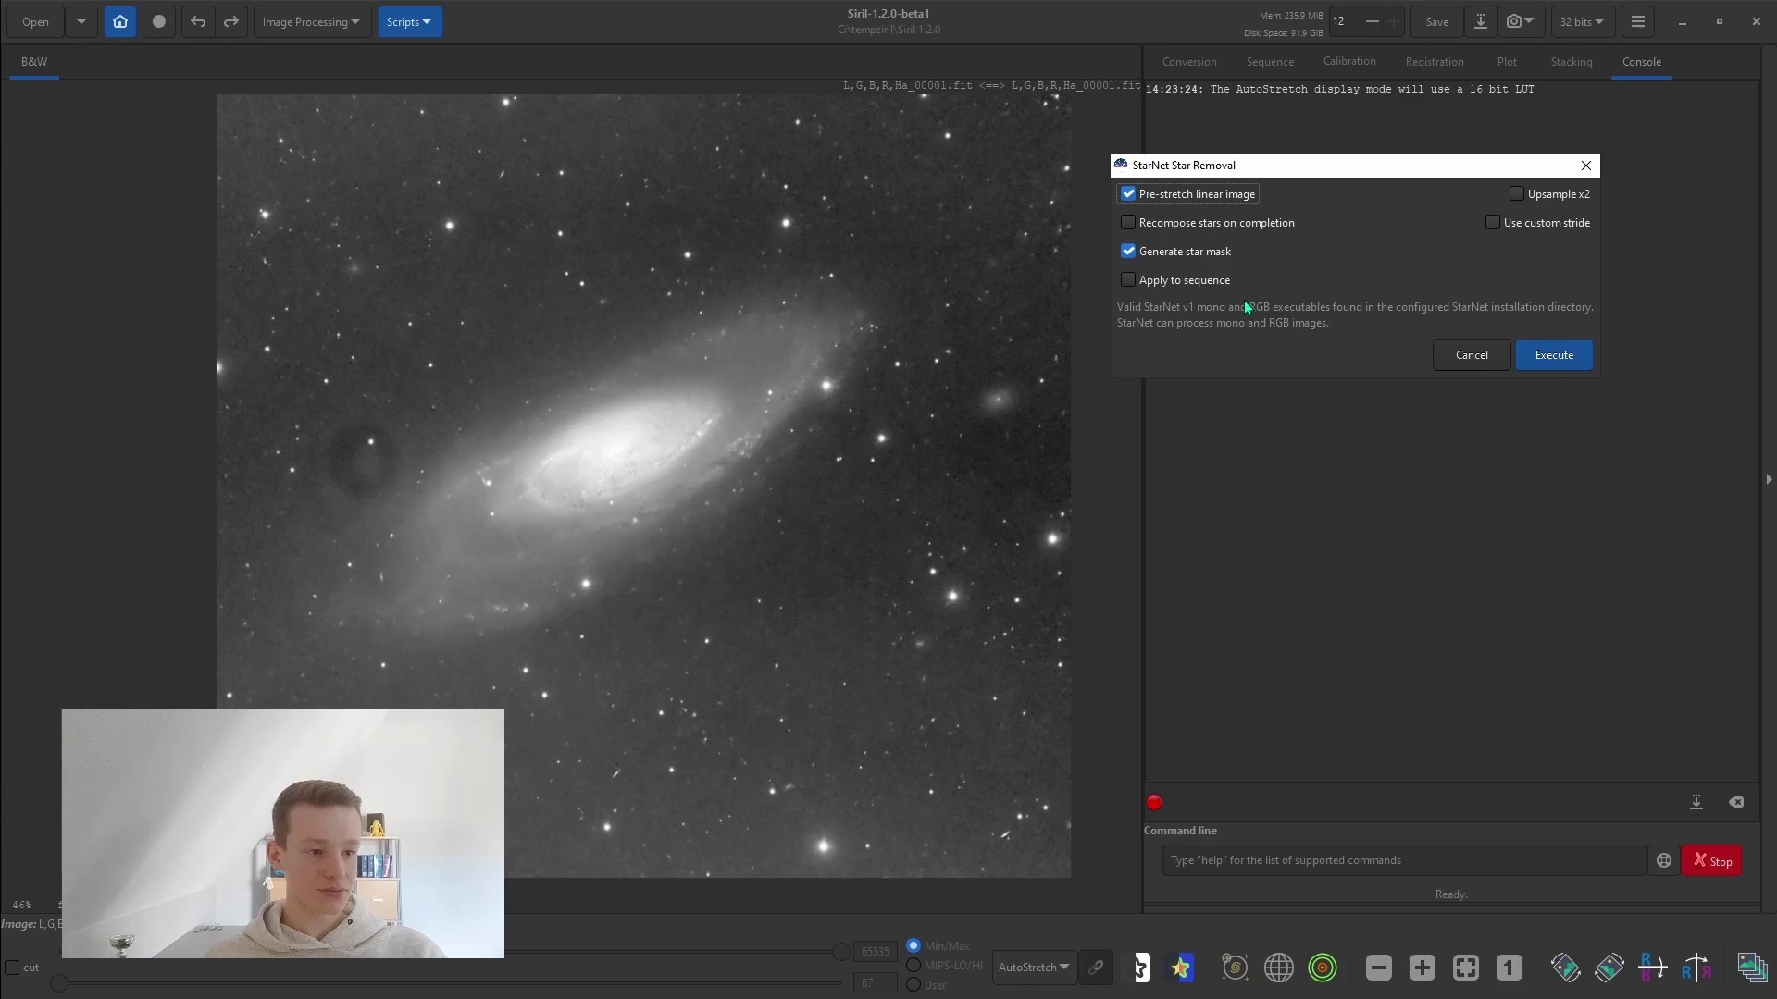
pyautogui.click(1470, 359)
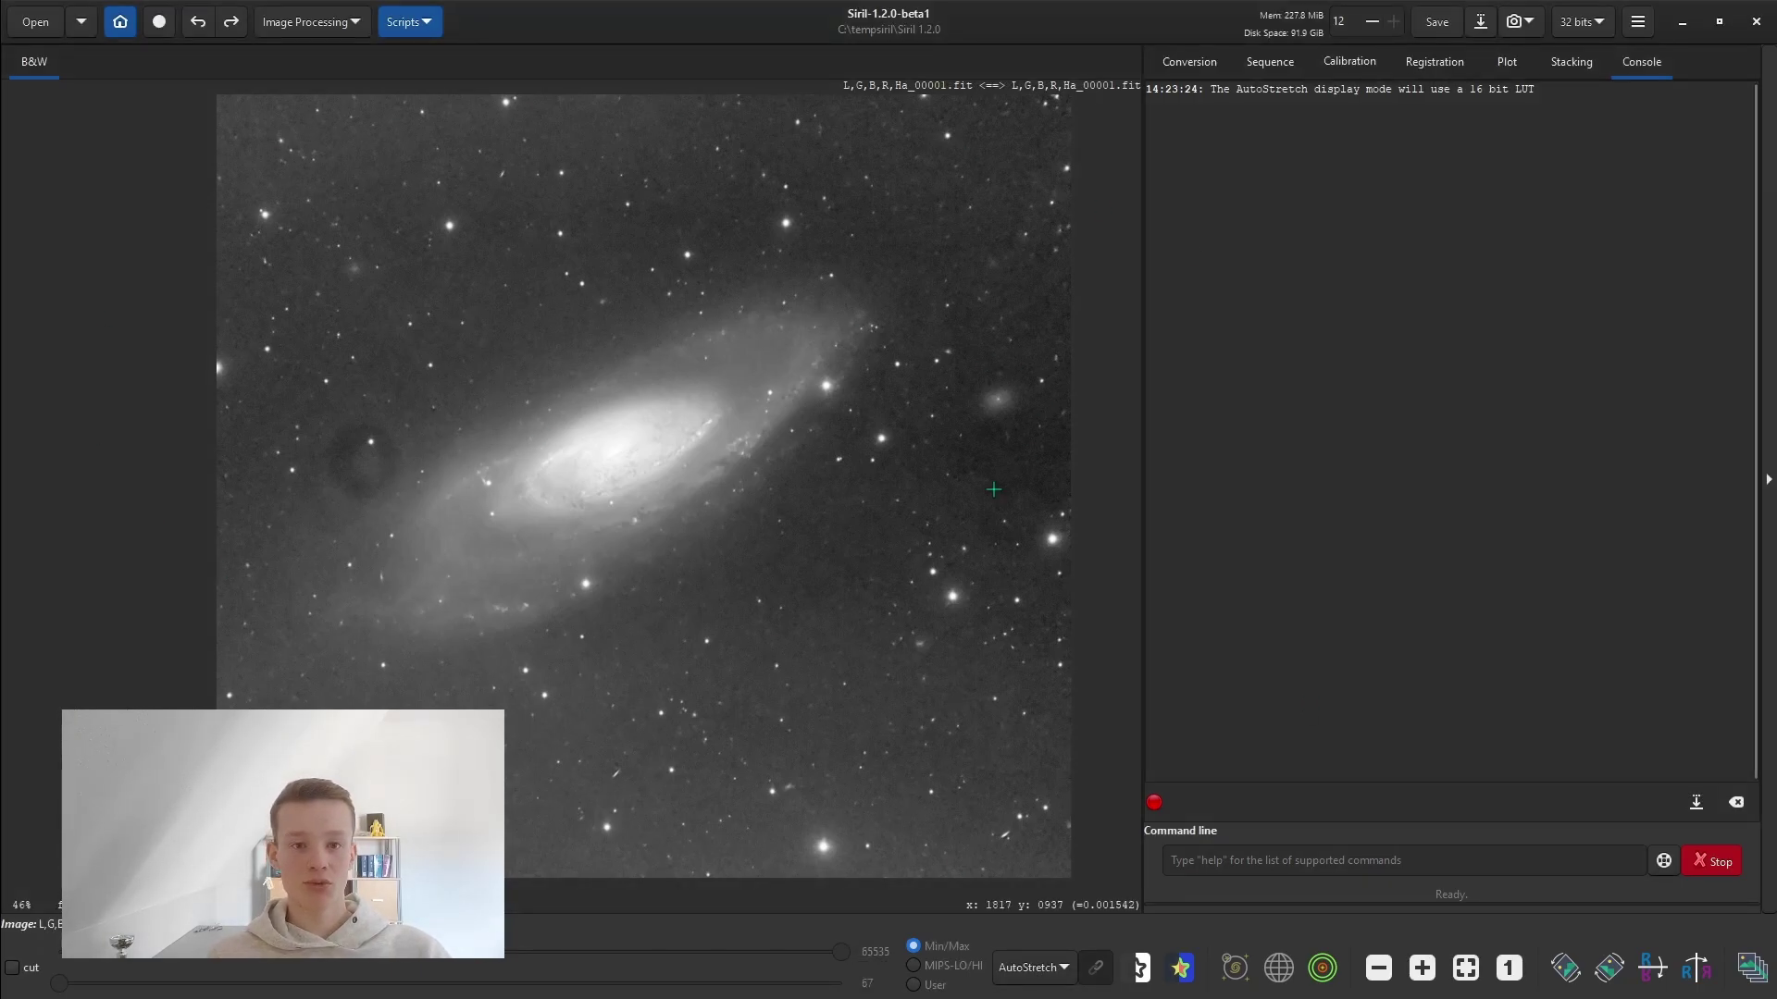
# Step: Open Star Recomposition, move its dialog off the galaxy, and examine the background and star stretch parameters
pyautogui.click(313, 21)
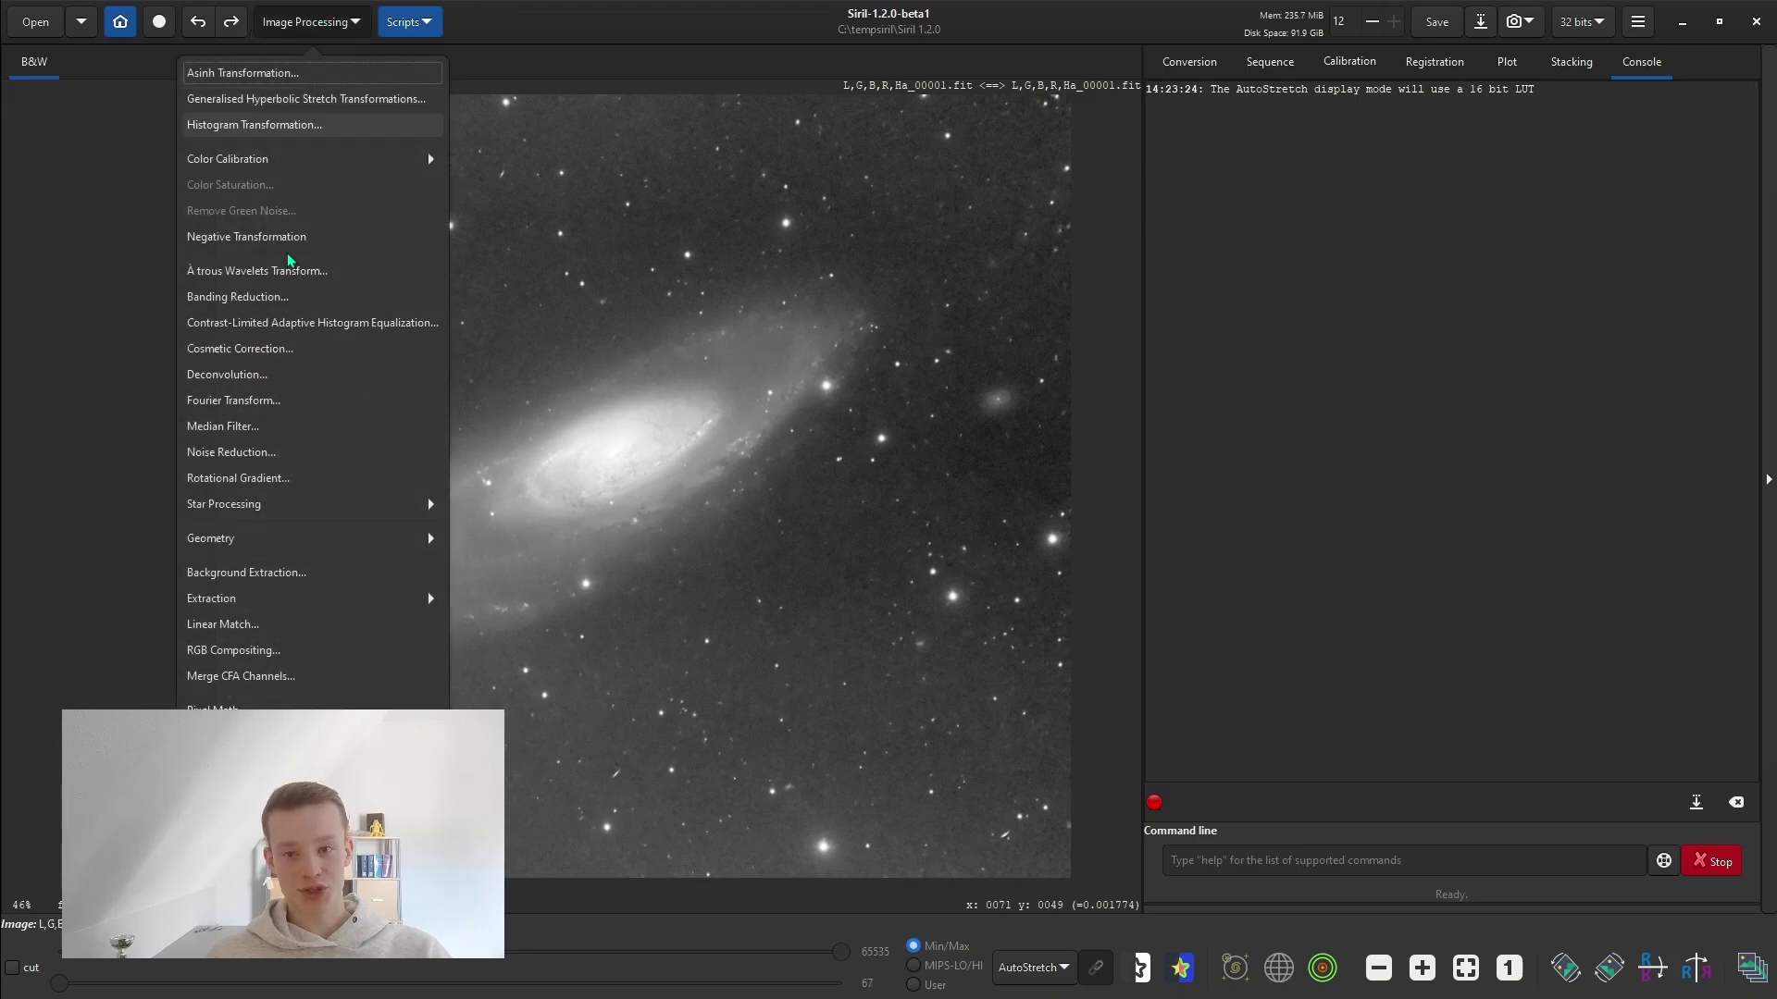
pyautogui.click(261, 507)
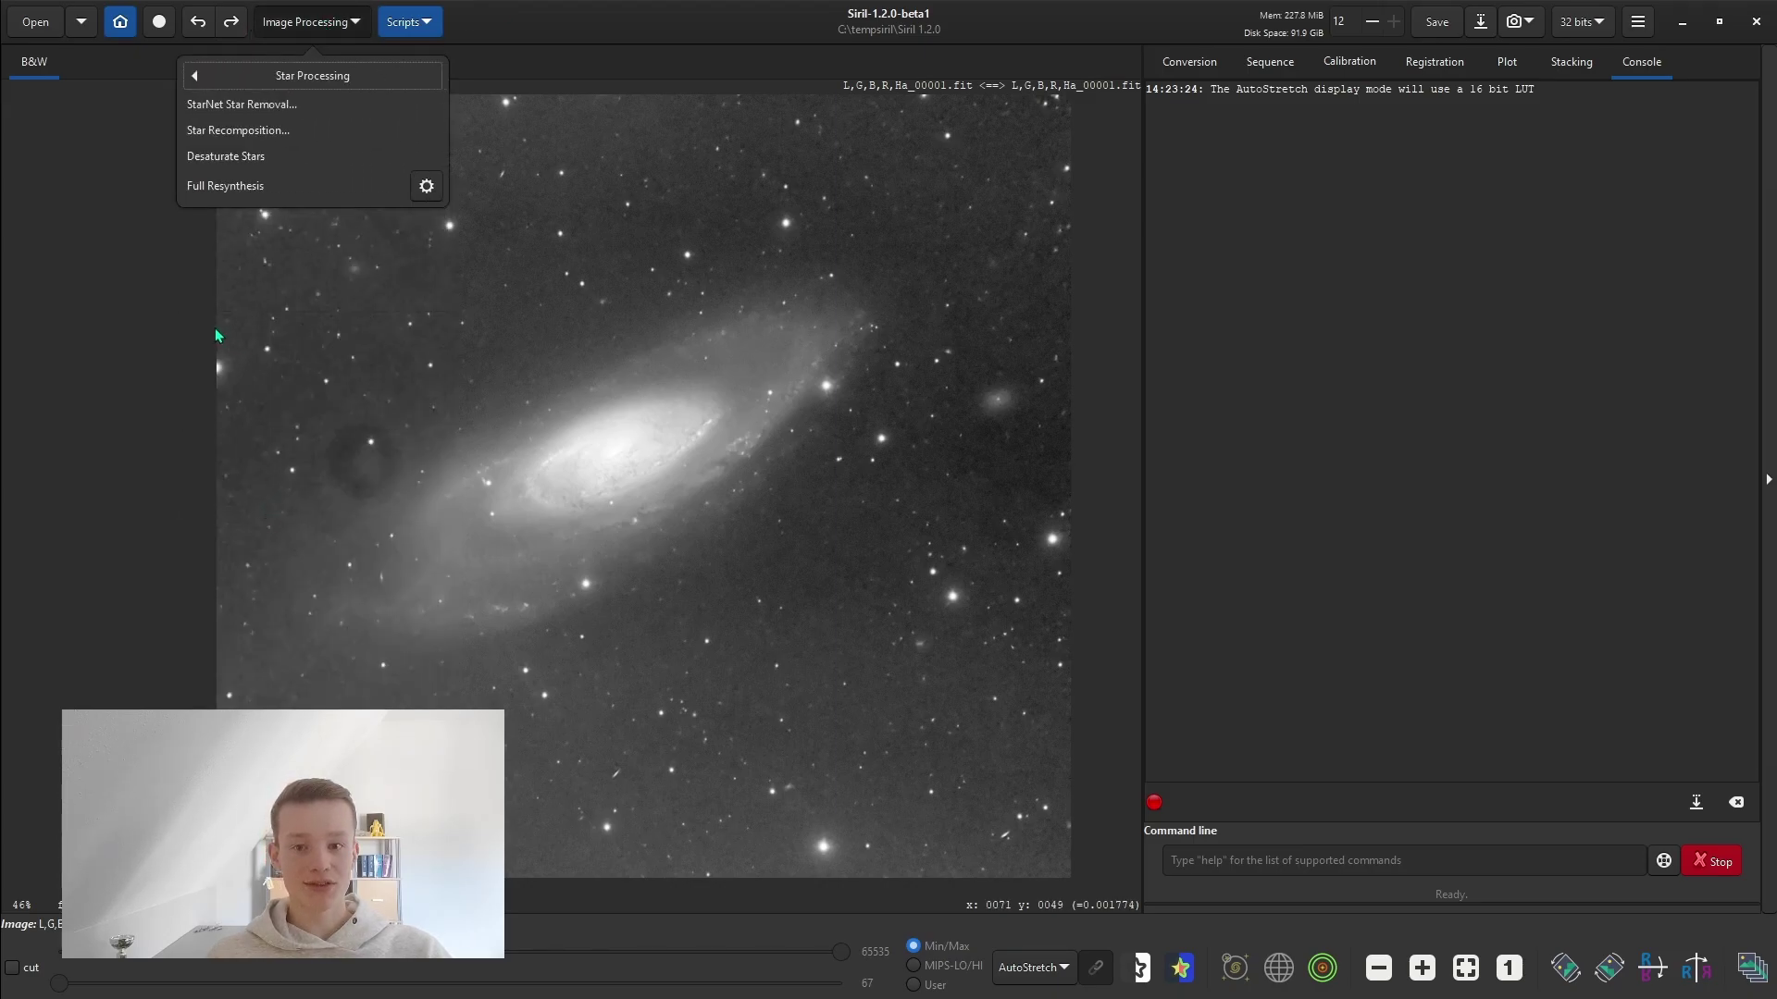
pyautogui.click(254, 139)
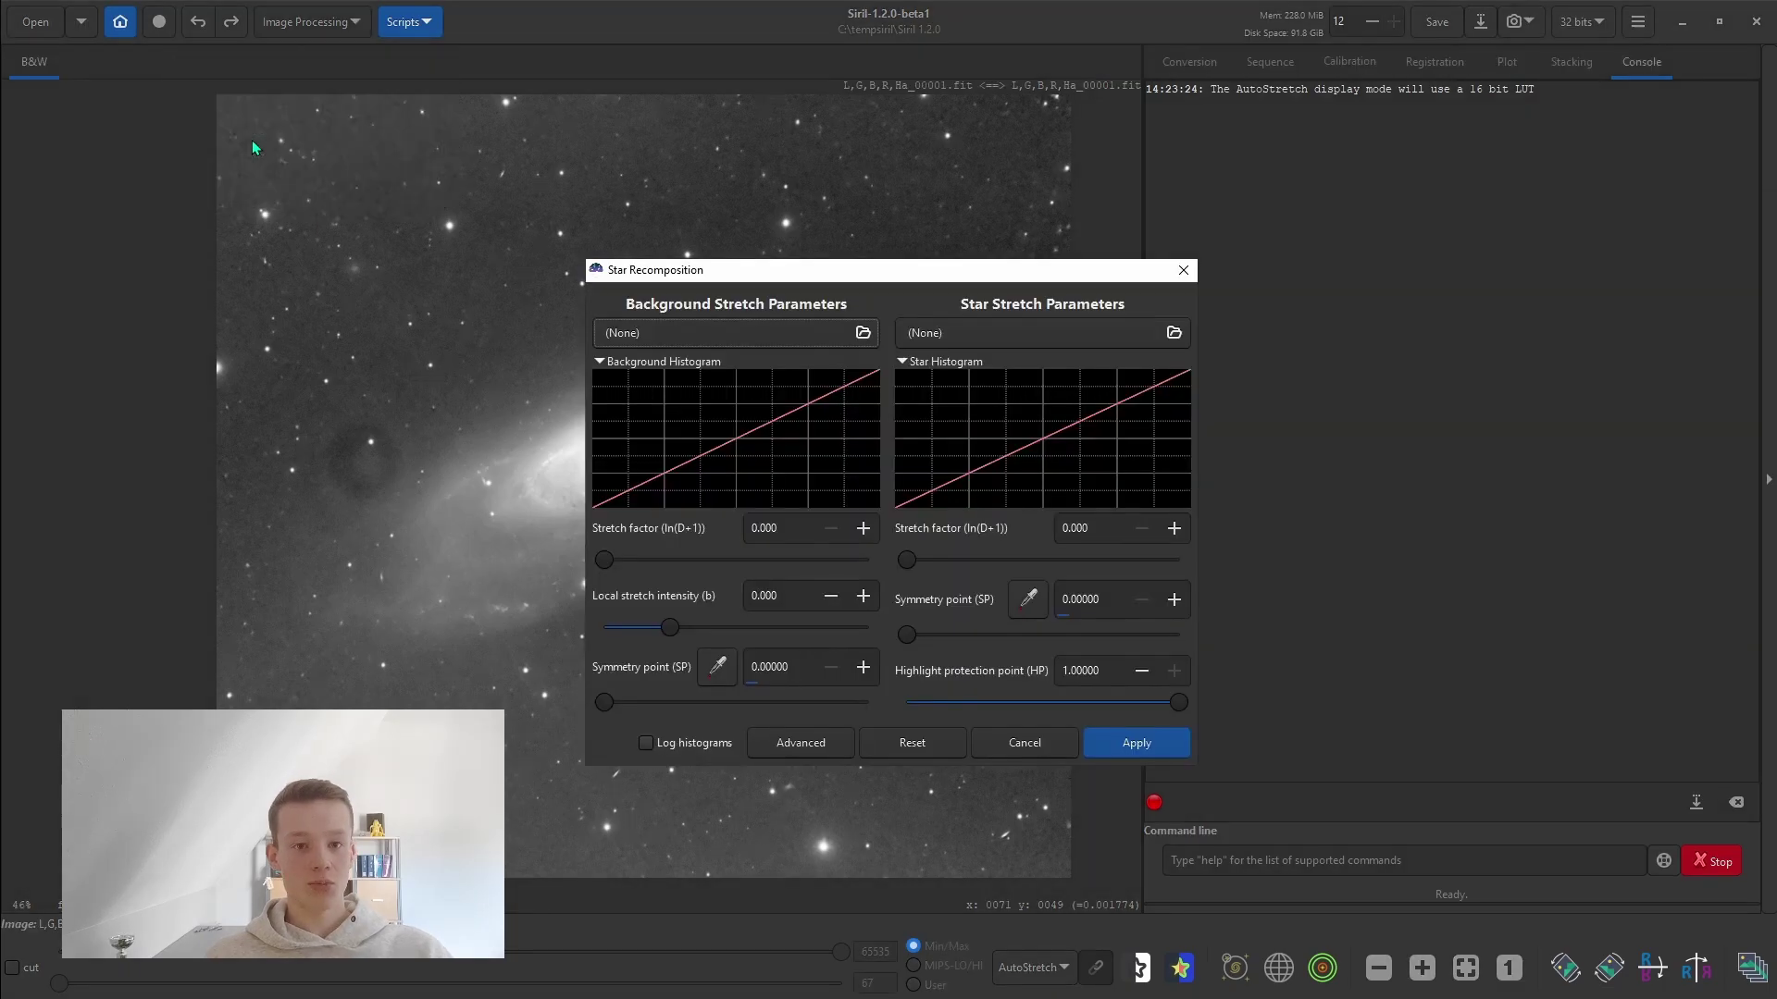
pyautogui.moveTo(830, 278); pyautogui.dragTo(1306, 120)
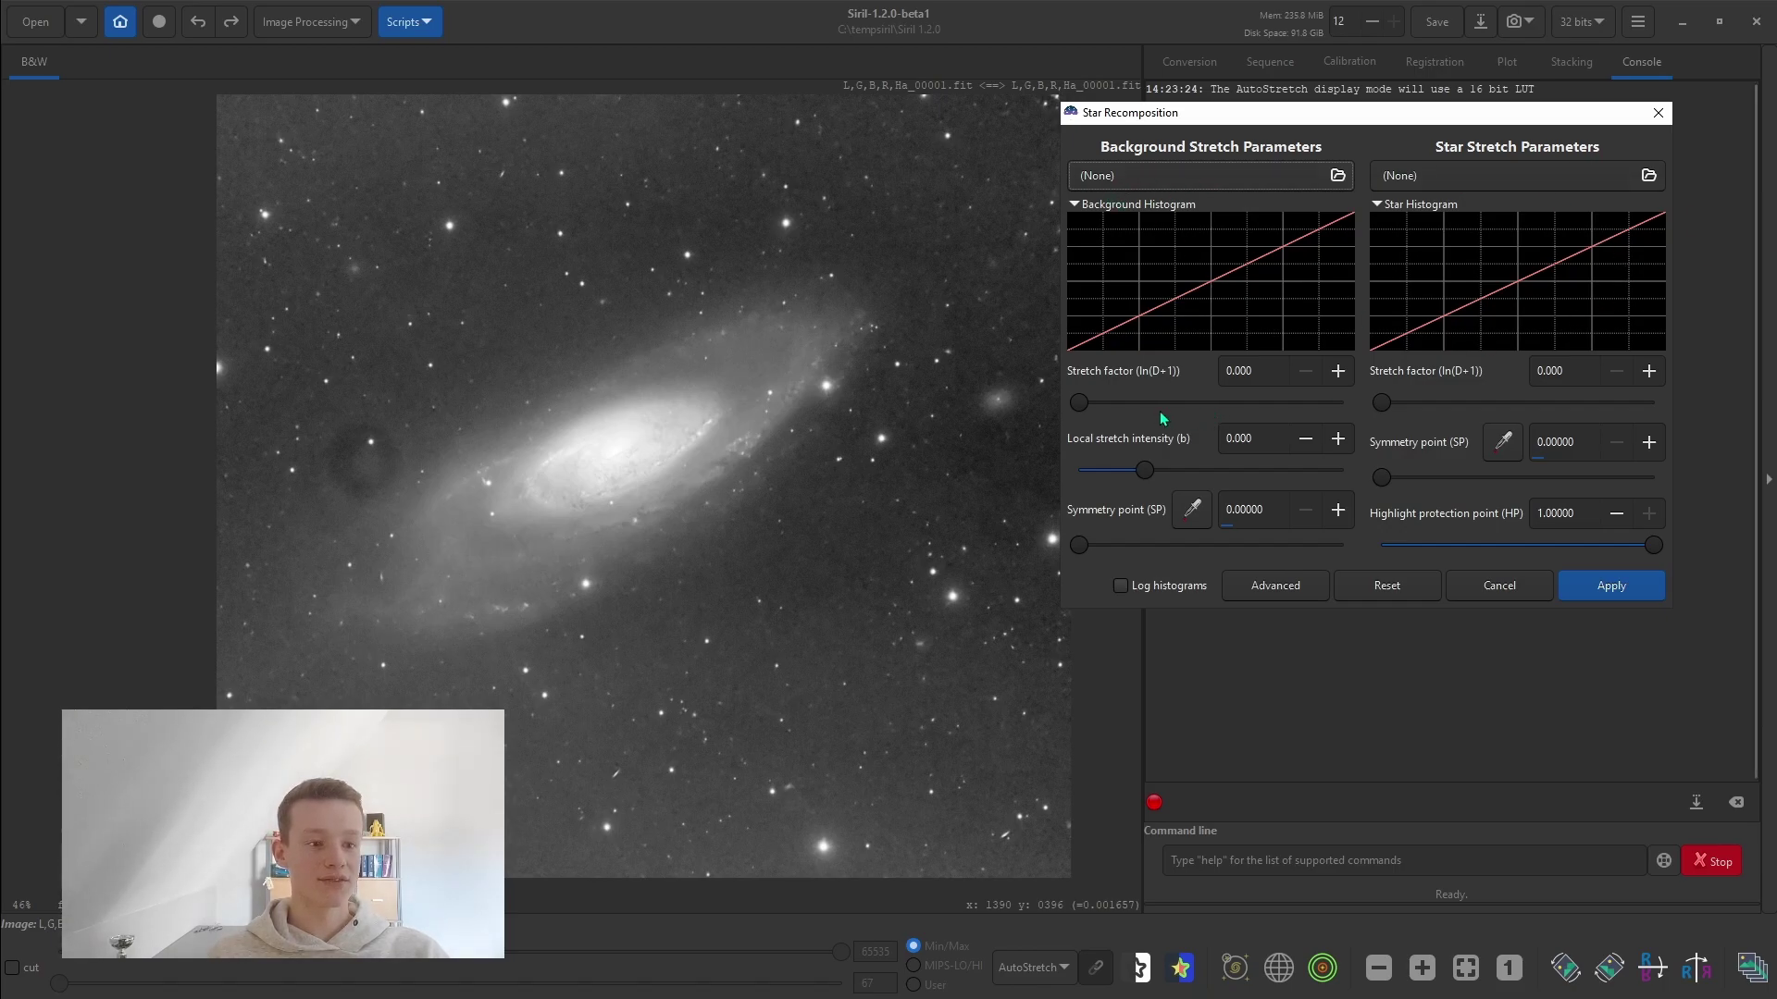
pyautogui.moveTo(1082, 403)
pyautogui.mouseDown()
pyautogui.moveTo(1173, 403)
pyautogui.moveTo(1079, 403)
pyautogui.mouseUp()
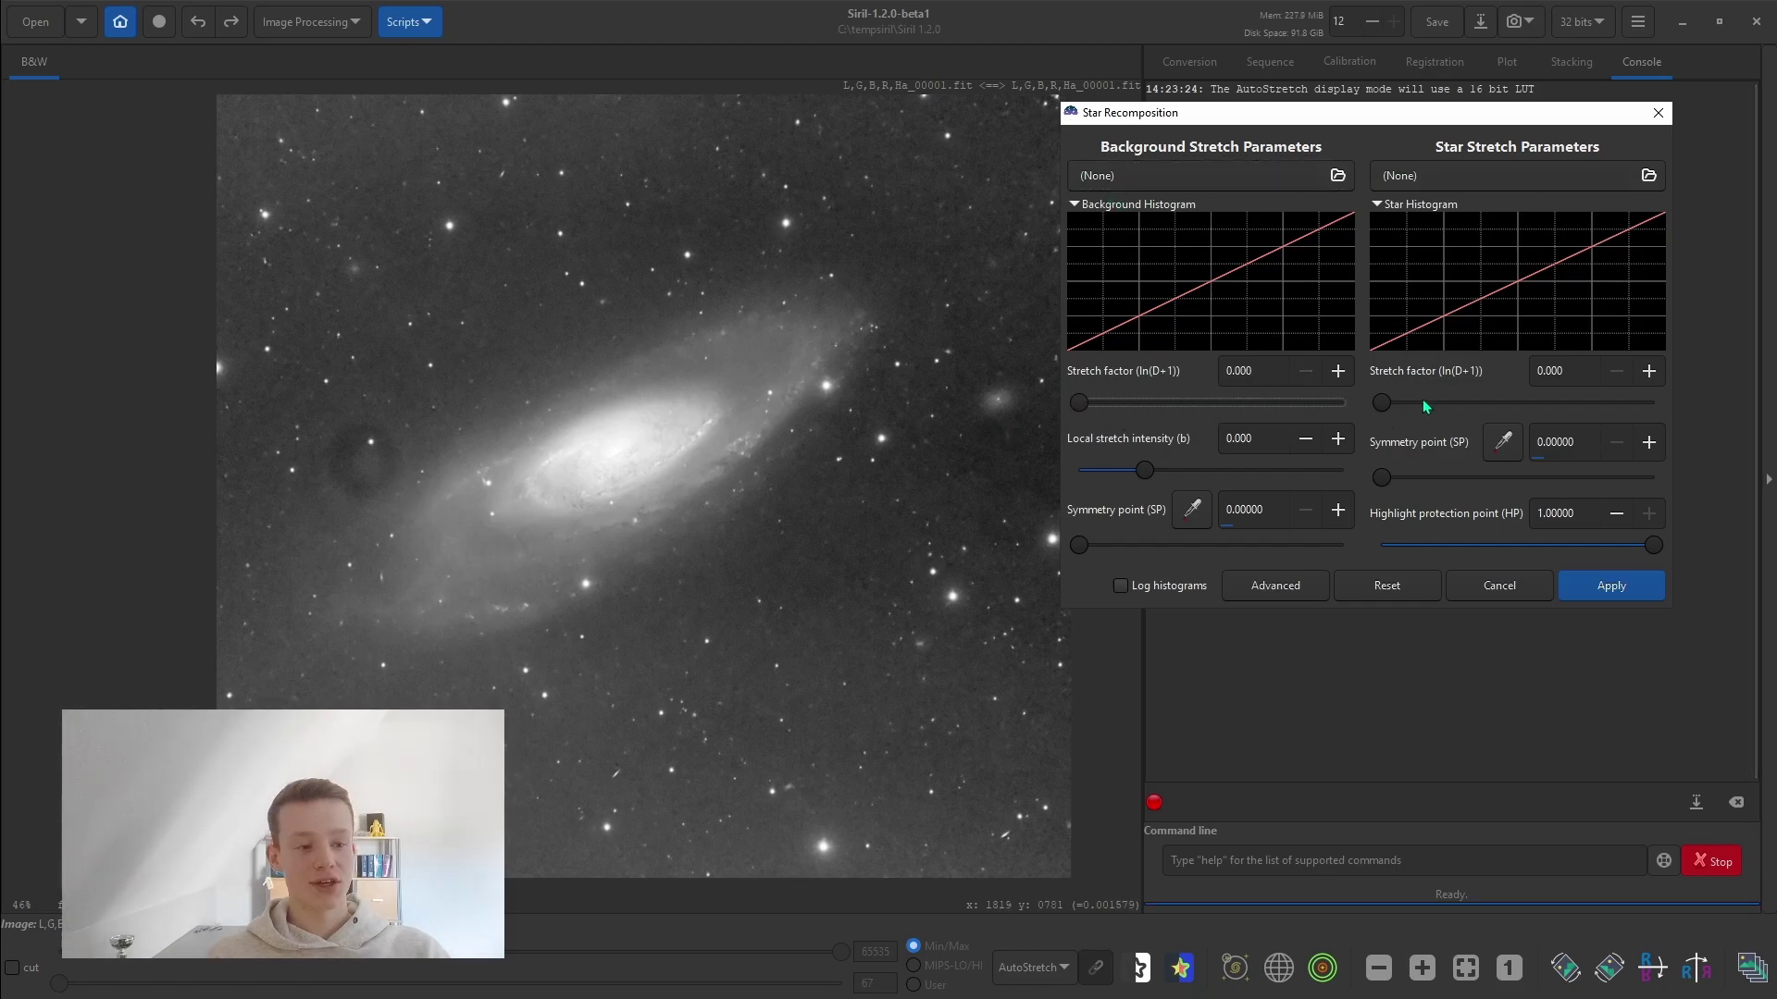
pyautogui.moveTo(1229, 434)
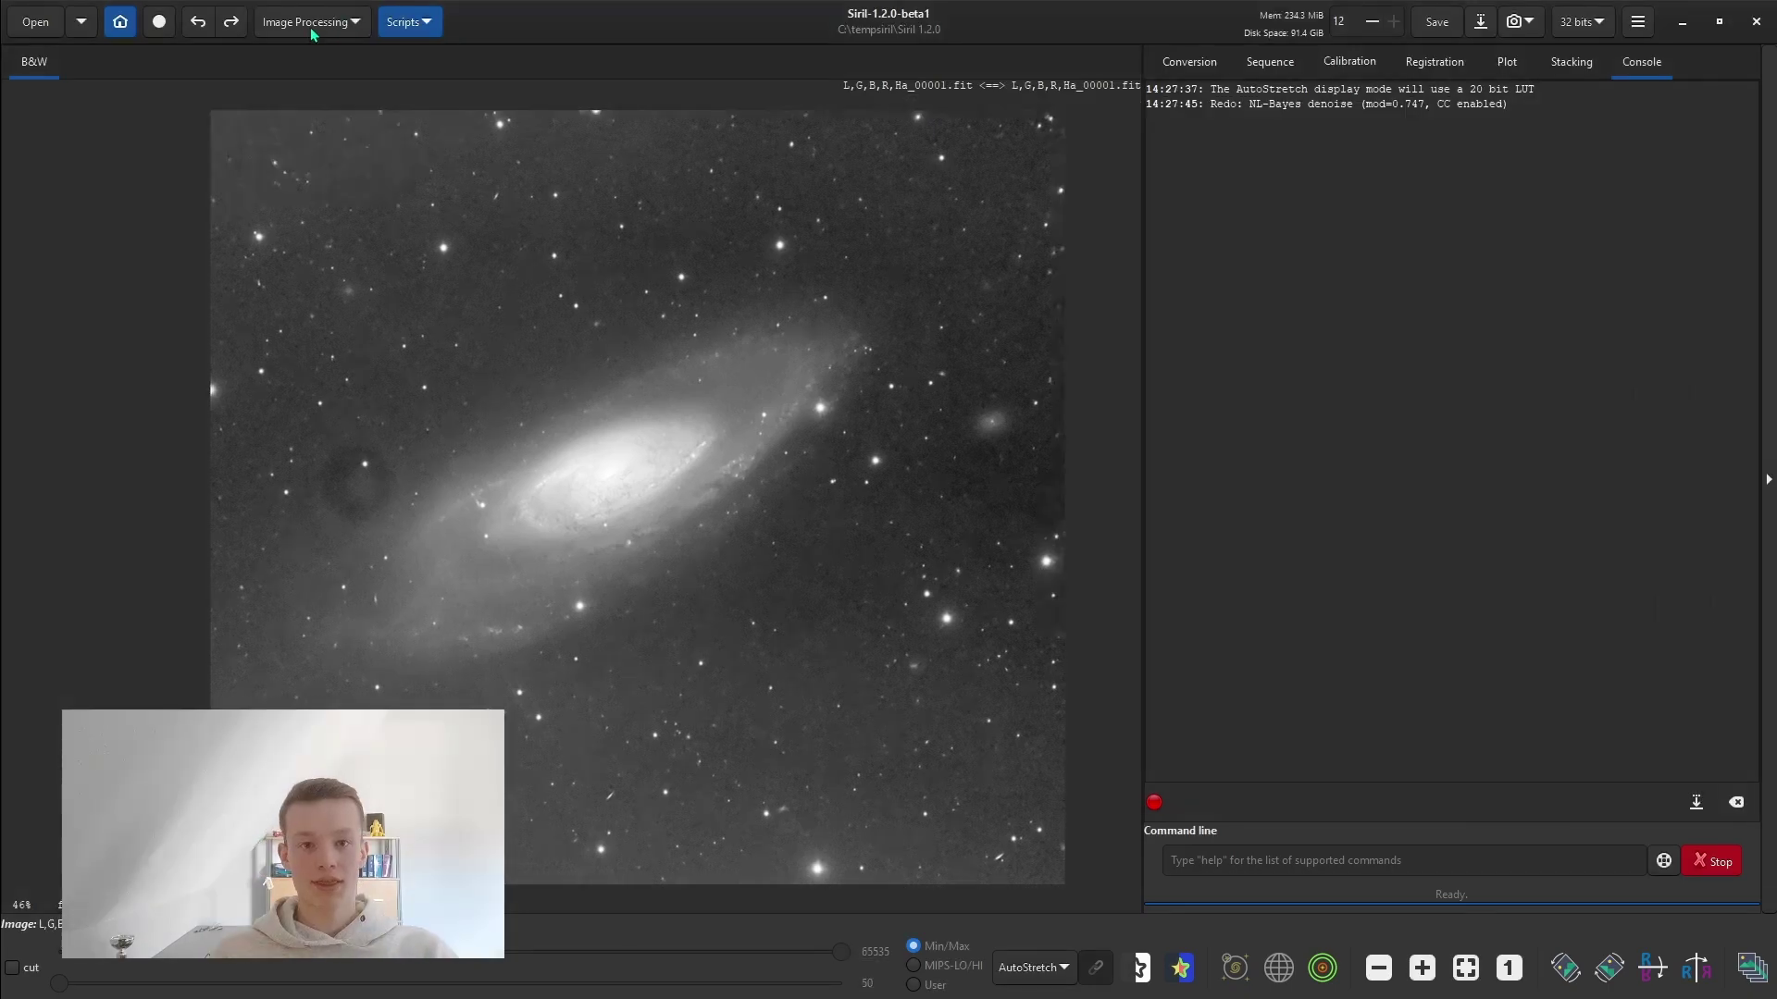
# Step: Look through the available Star Processing tools
pyautogui.click(303, 37)
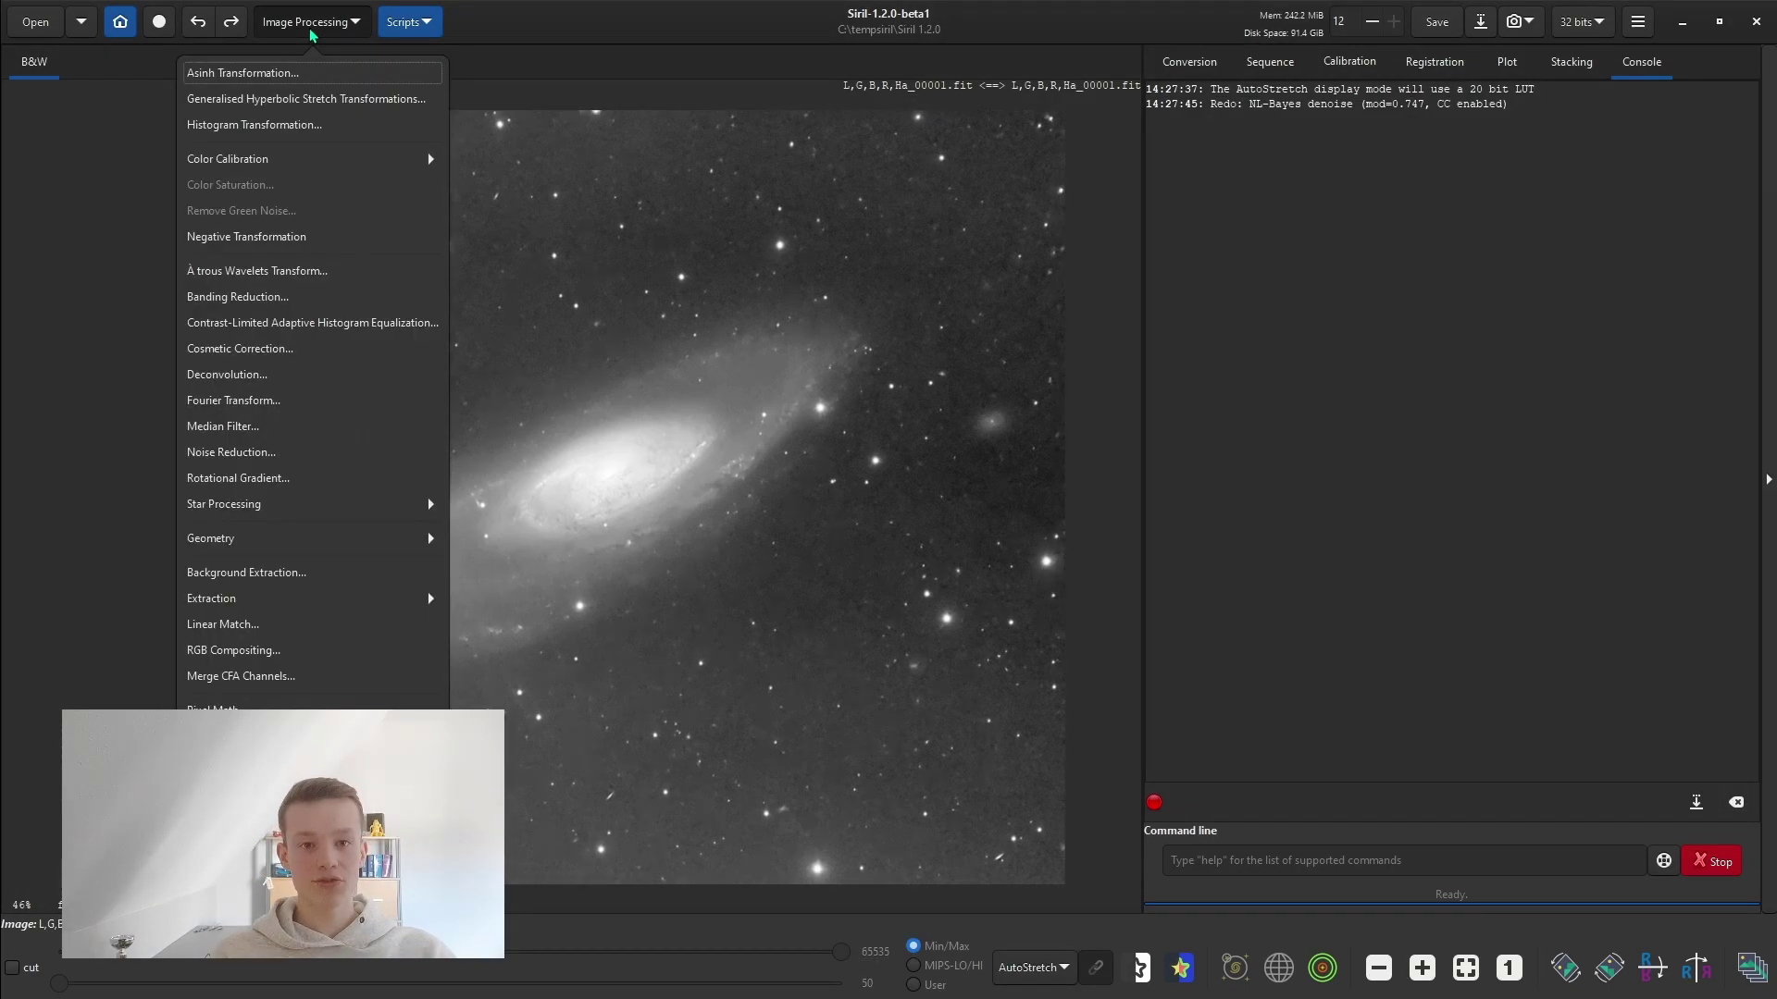
pyautogui.click(259, 508)
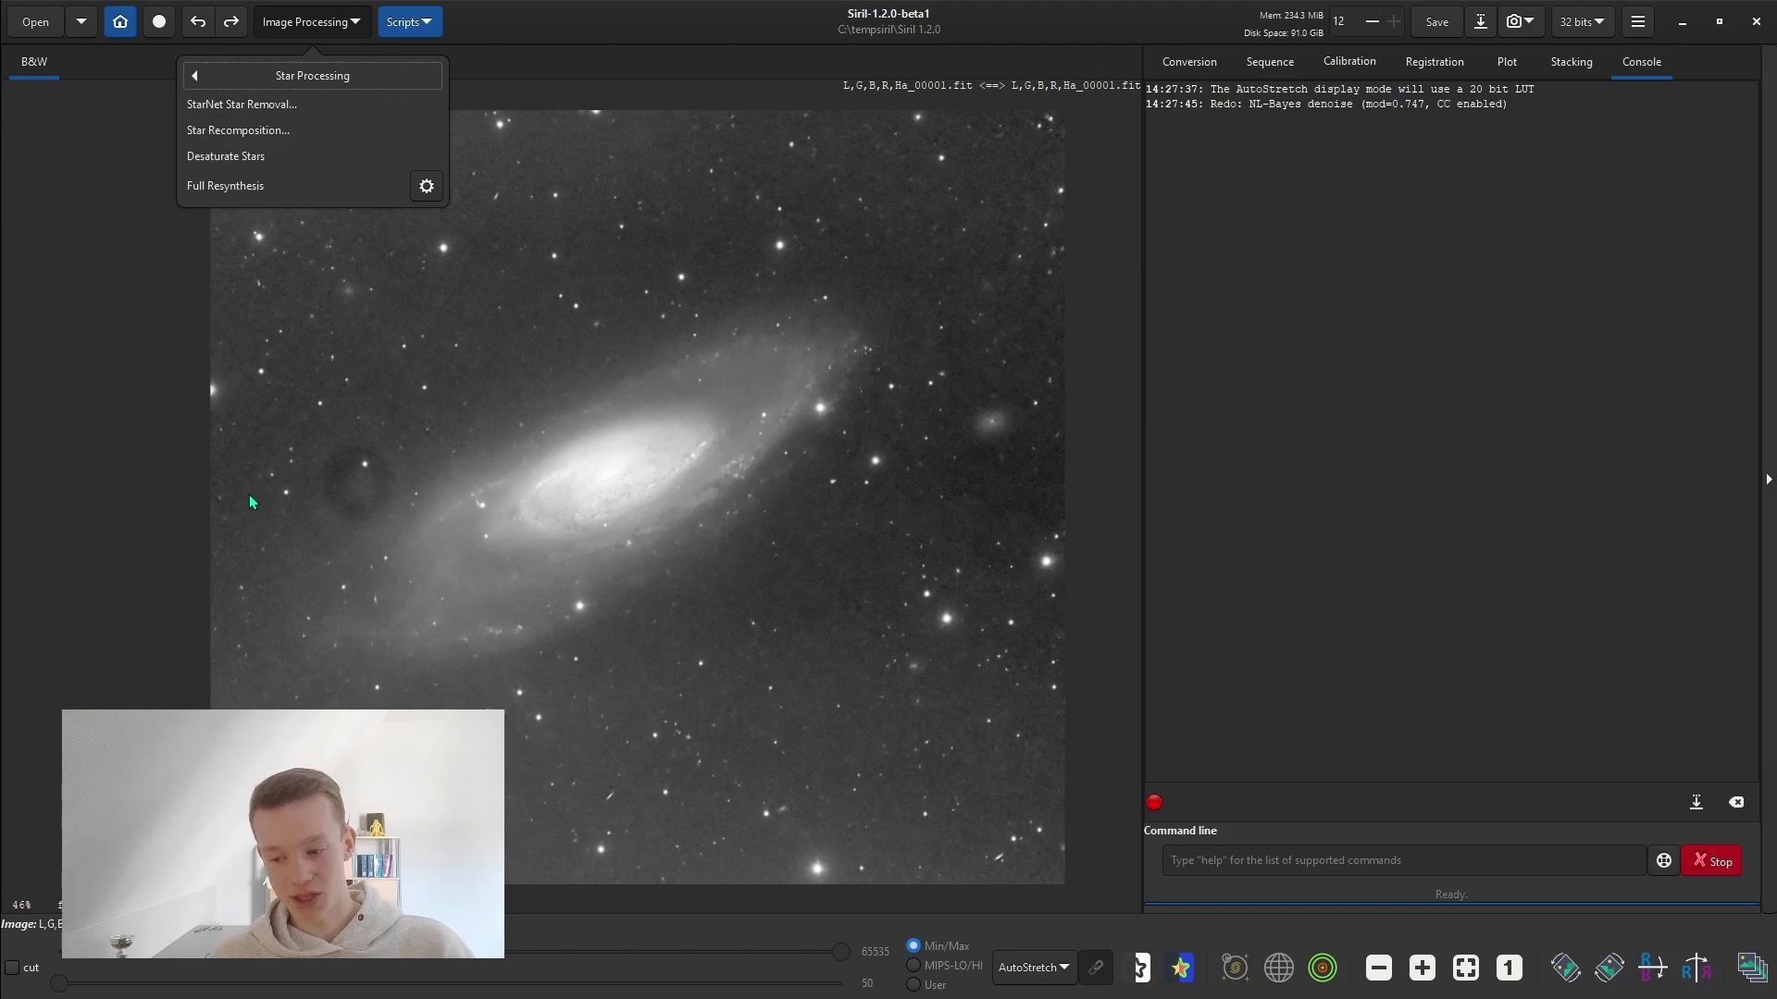
pyautogui.click(301, 35)
# Step: Open Generalised Hyperbolic Stretch Transformations clear of the galaxy and try a stretch factor of 2.587 with a local stretch intensity of 2.552
pyautogui.click(309, 35)
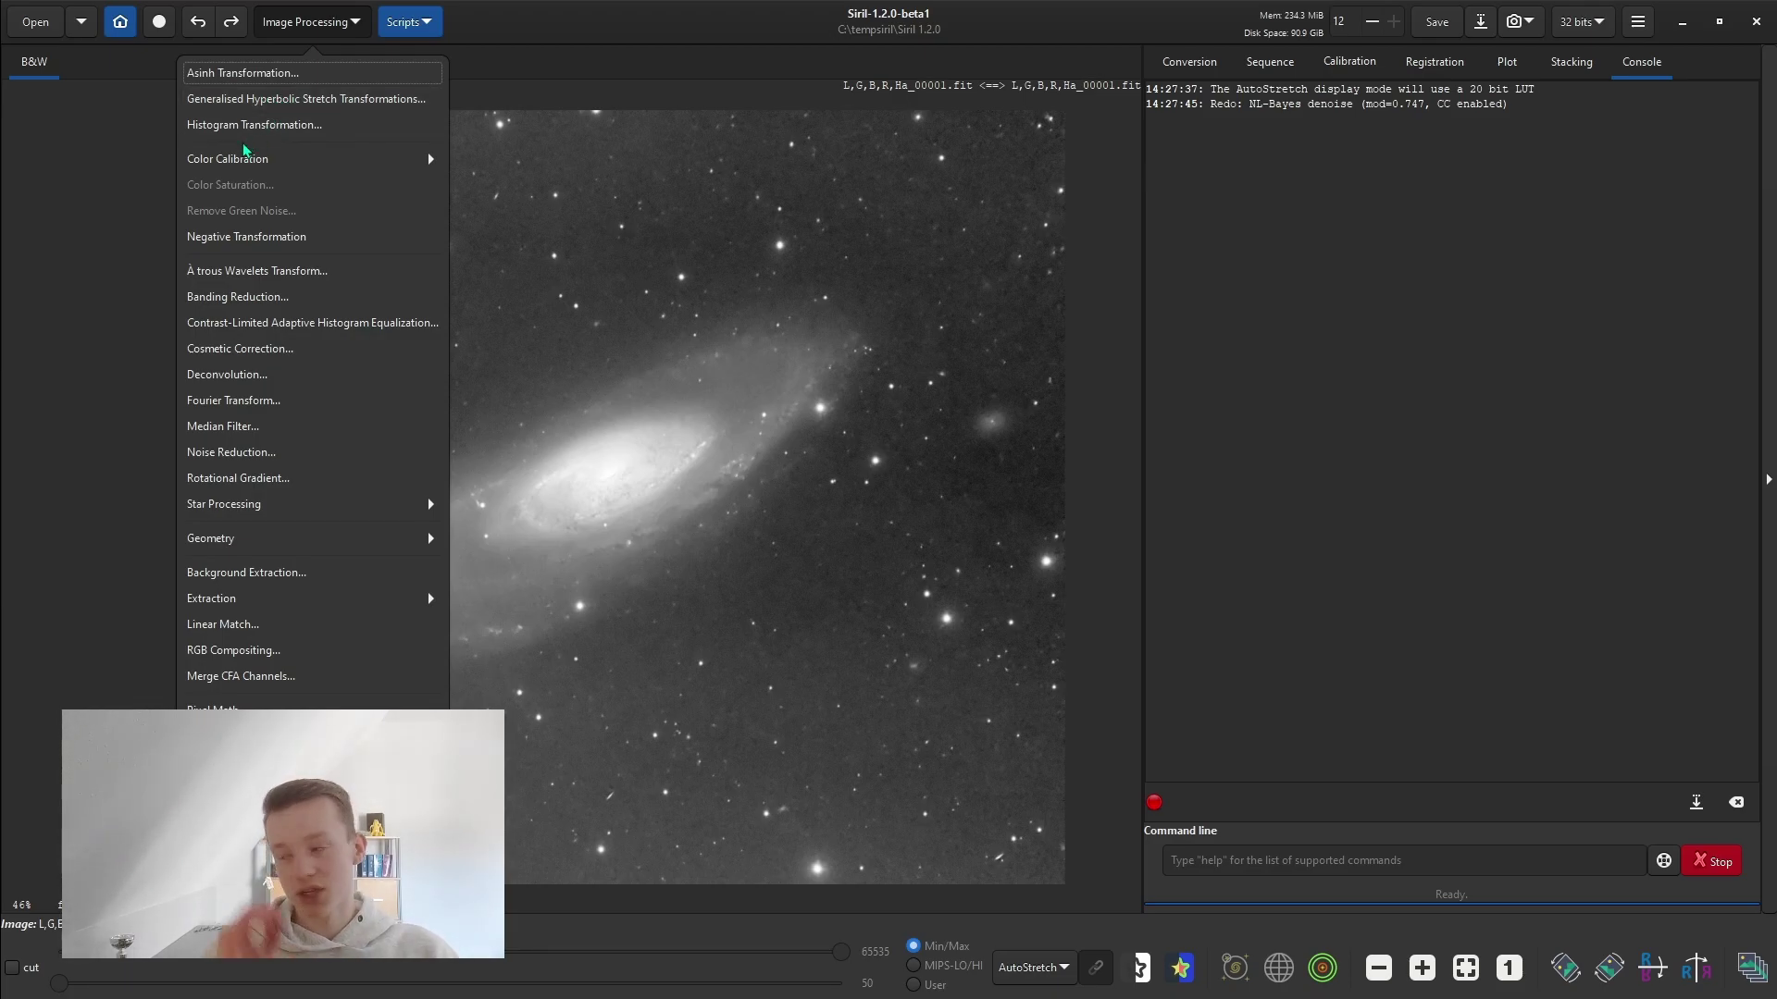
pyautogui.click(283, 104)
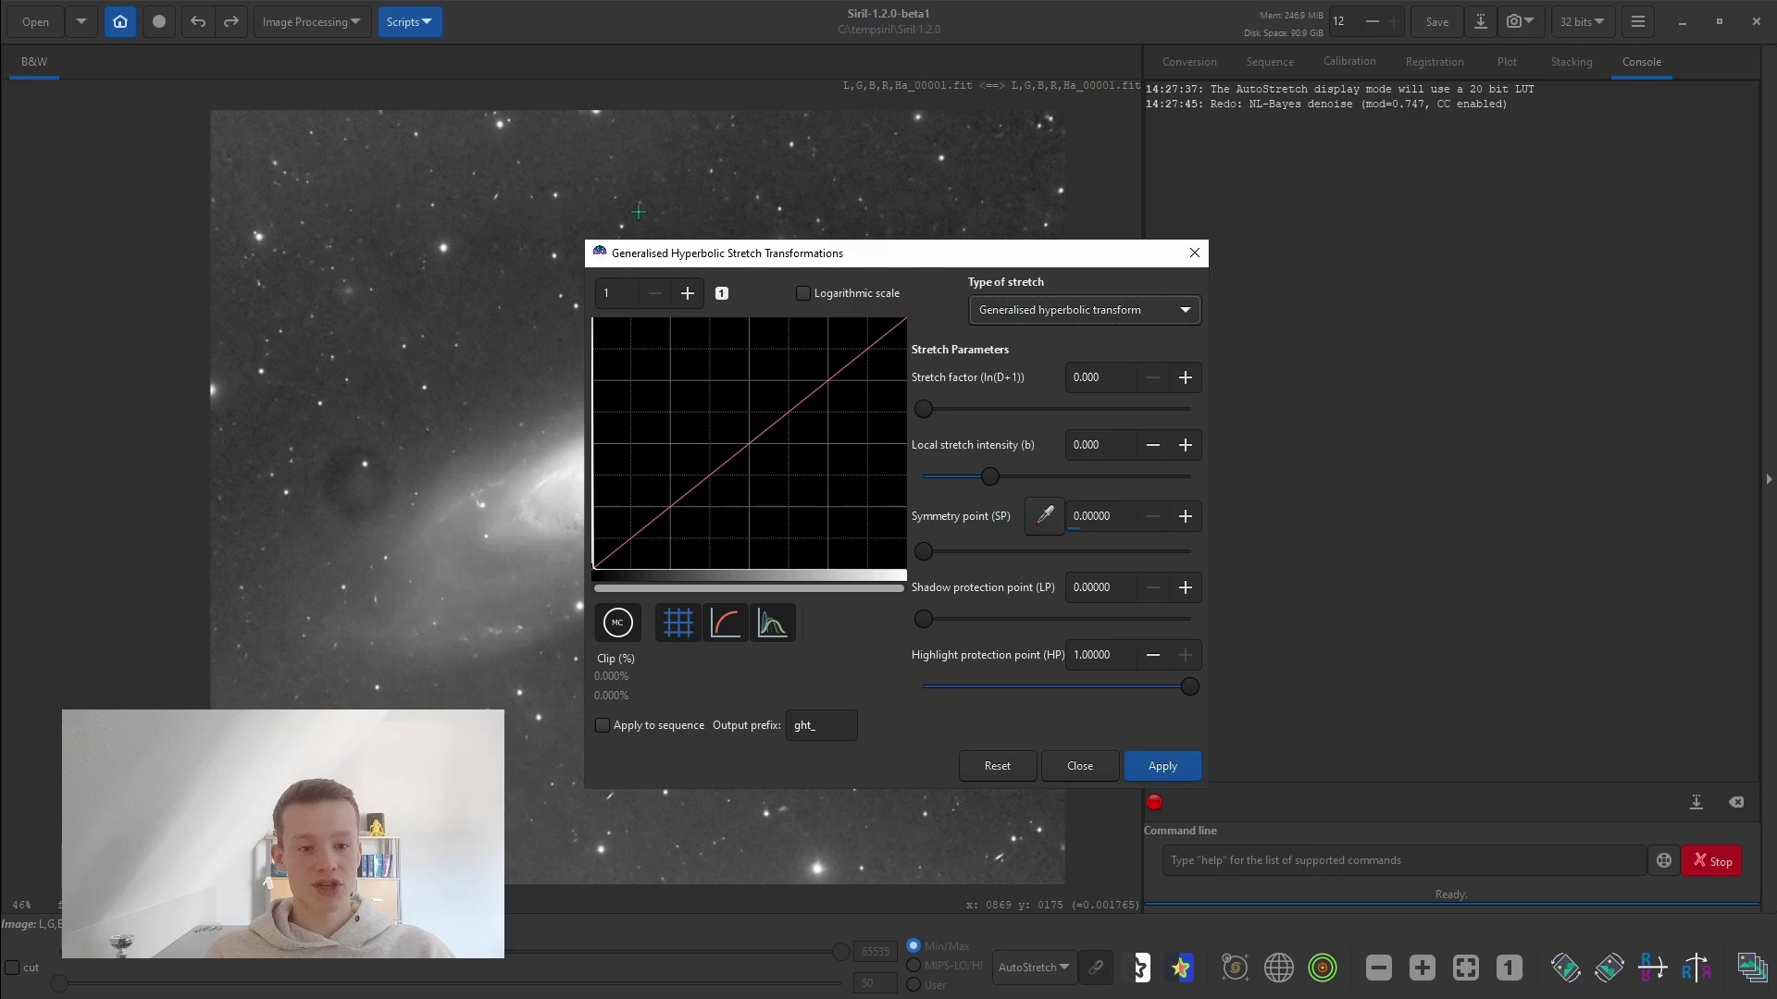
pyautogui.moveTo(731, 261); pyautogui.dragTo(1173, 182)
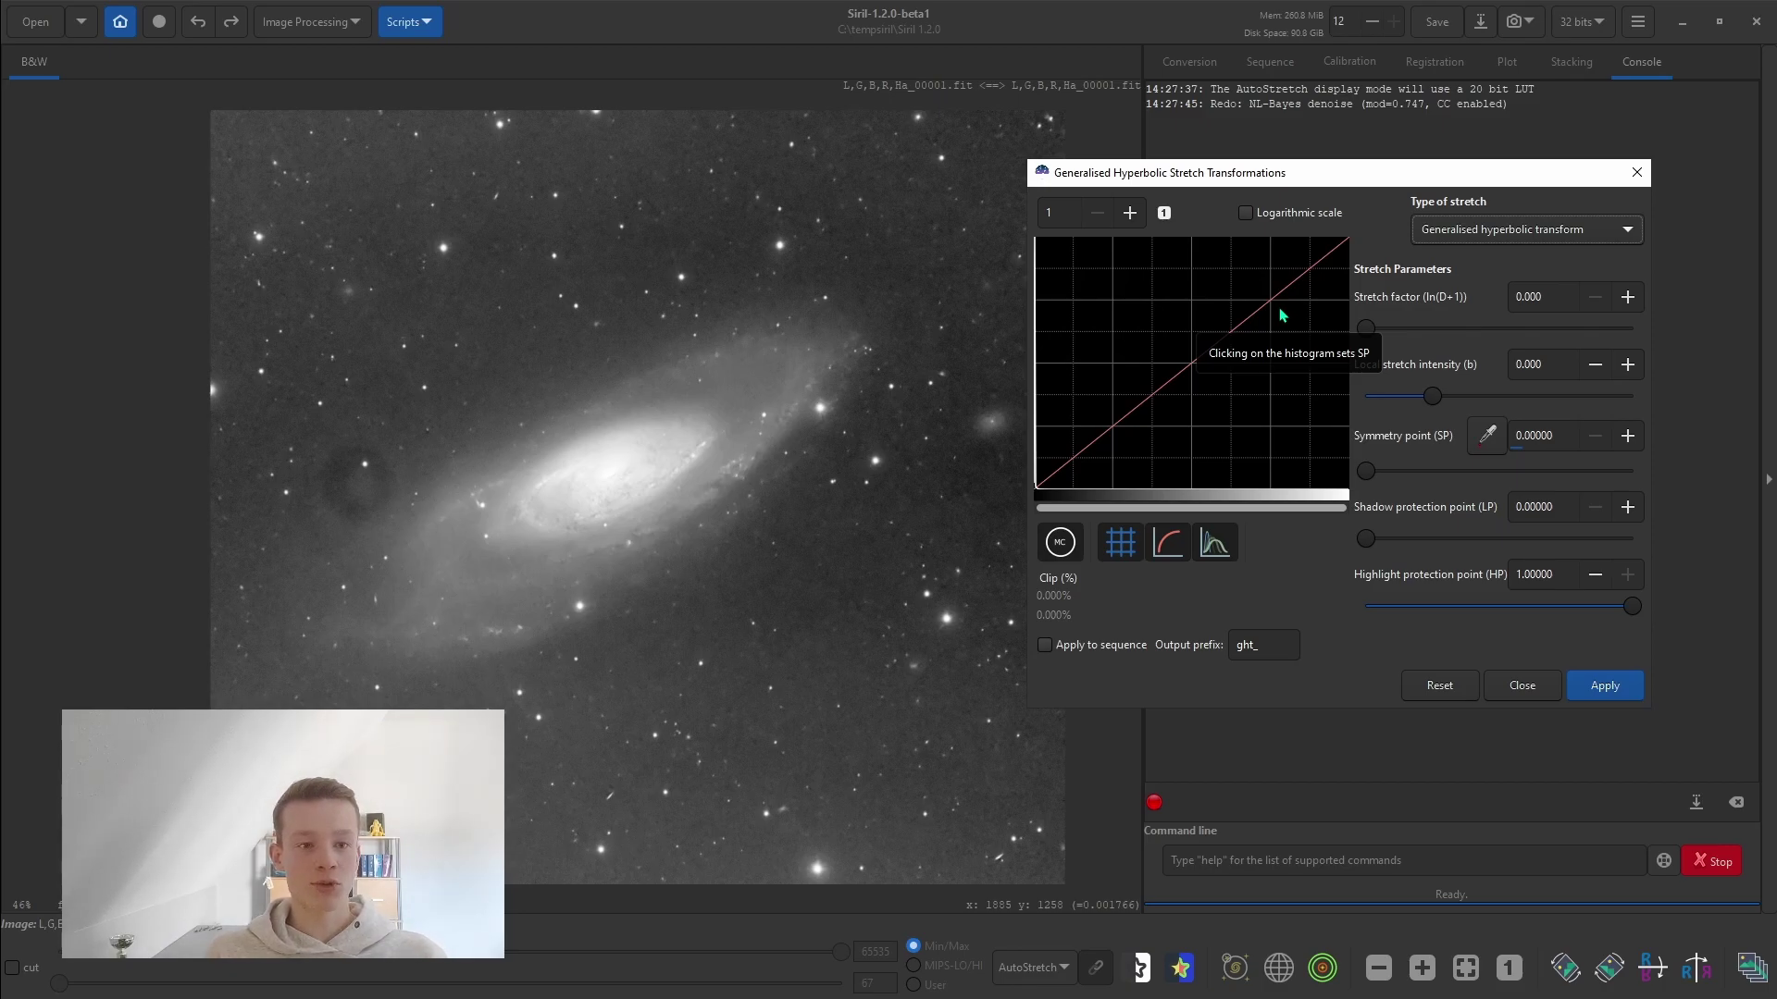
pyautogui.moveTo(1366, 327); pyautogui.dragTo(1436, 335)
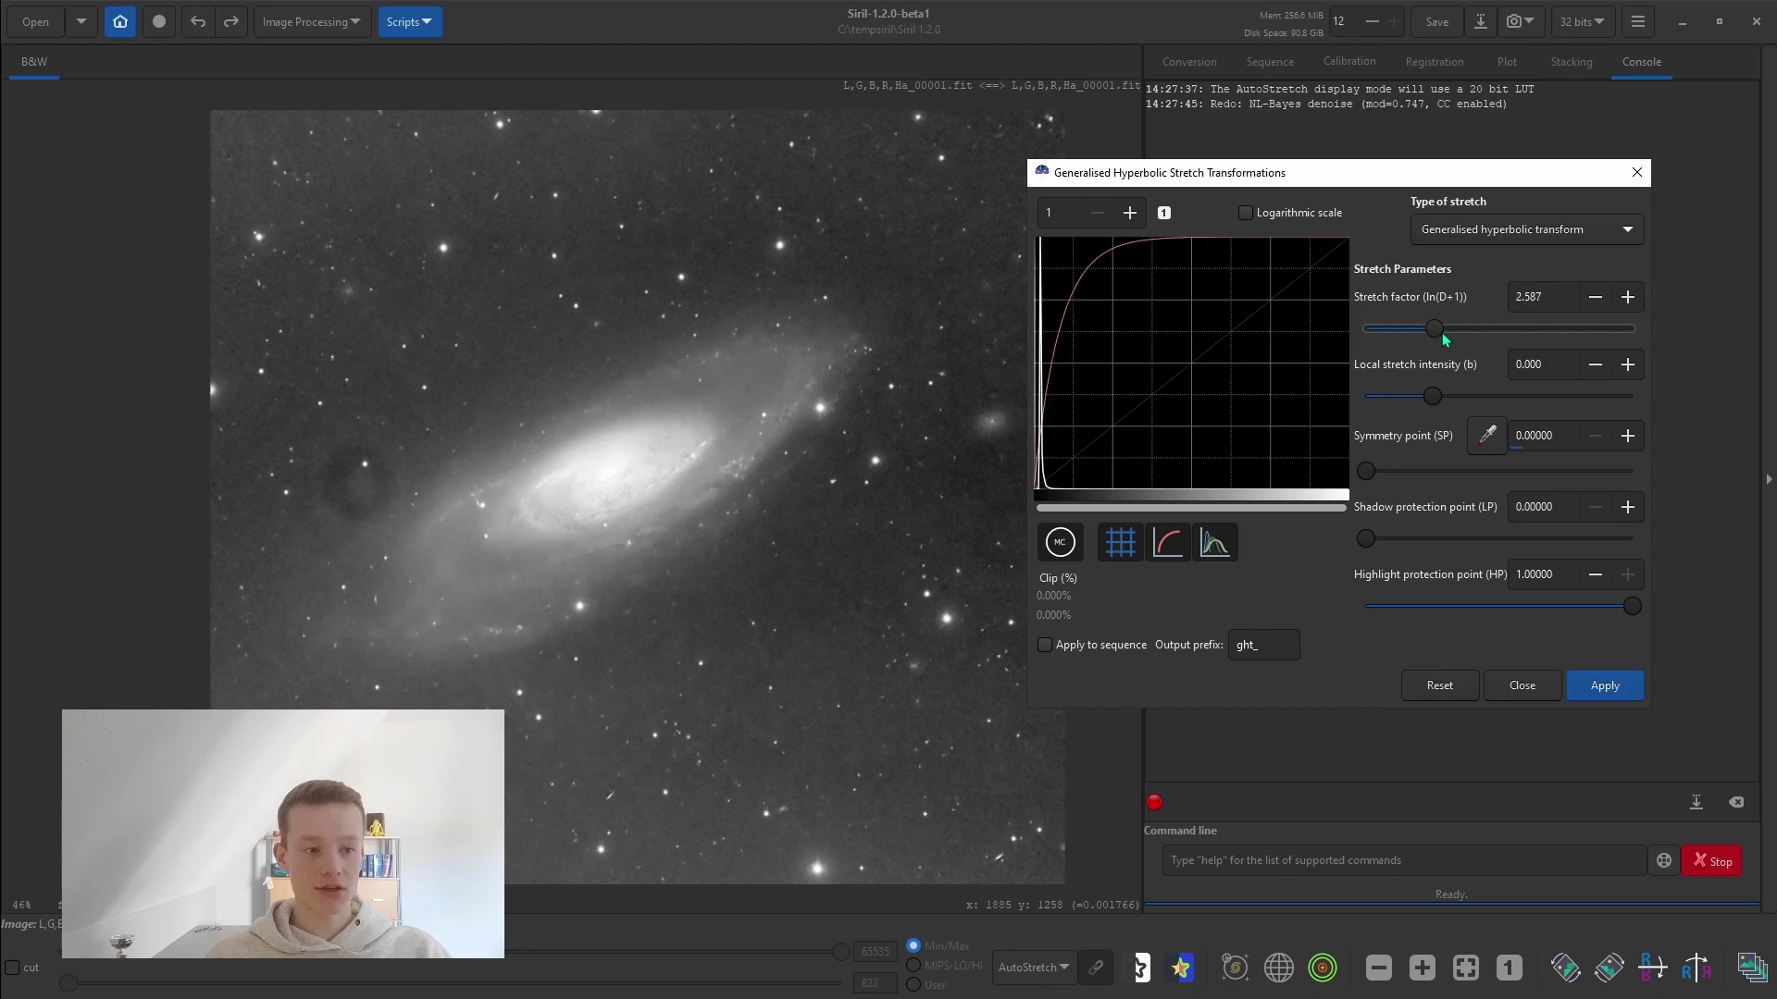
pyautogui.moveTo(1433, 395)
pyautogui.mouseDown()
pyautogui.moveTo(1384, 396)
pyautogui.moveTo(1465, 398)
pyautogui.mouseUp()
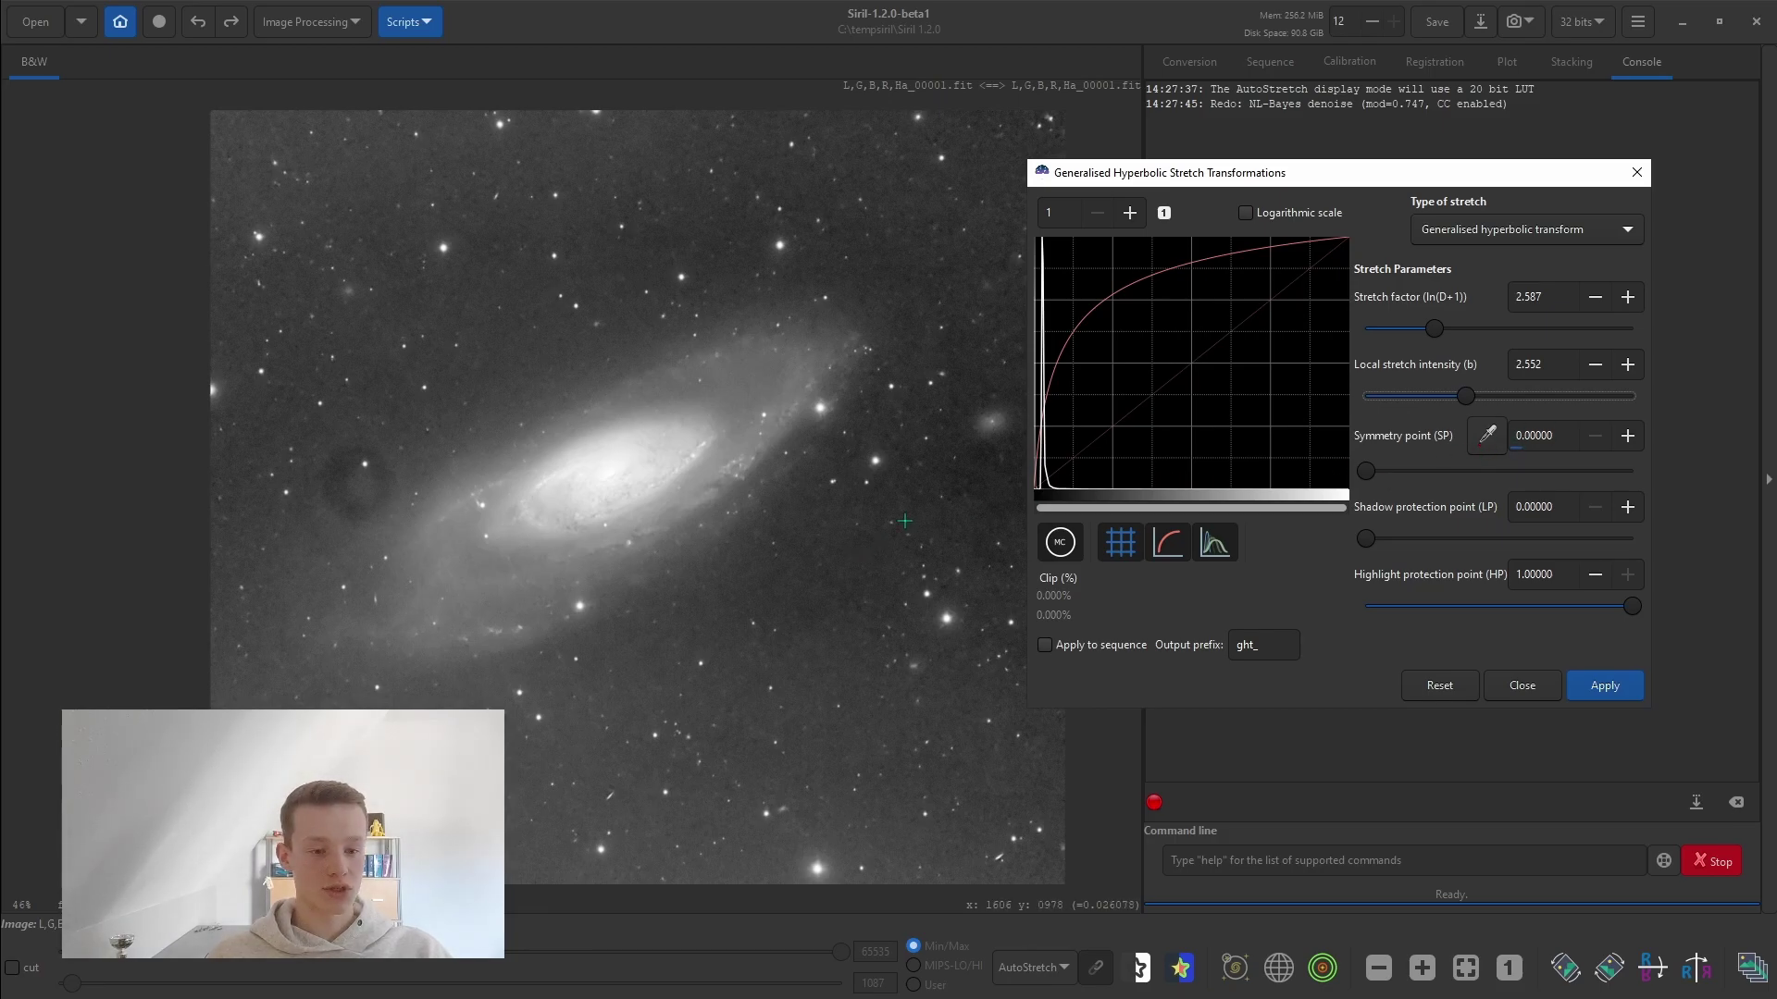
# Step: Select a small star-free background area beside the galaxy and sample the stretch's symmetry point from it
pyautogui.scroll(3, 904, 521)
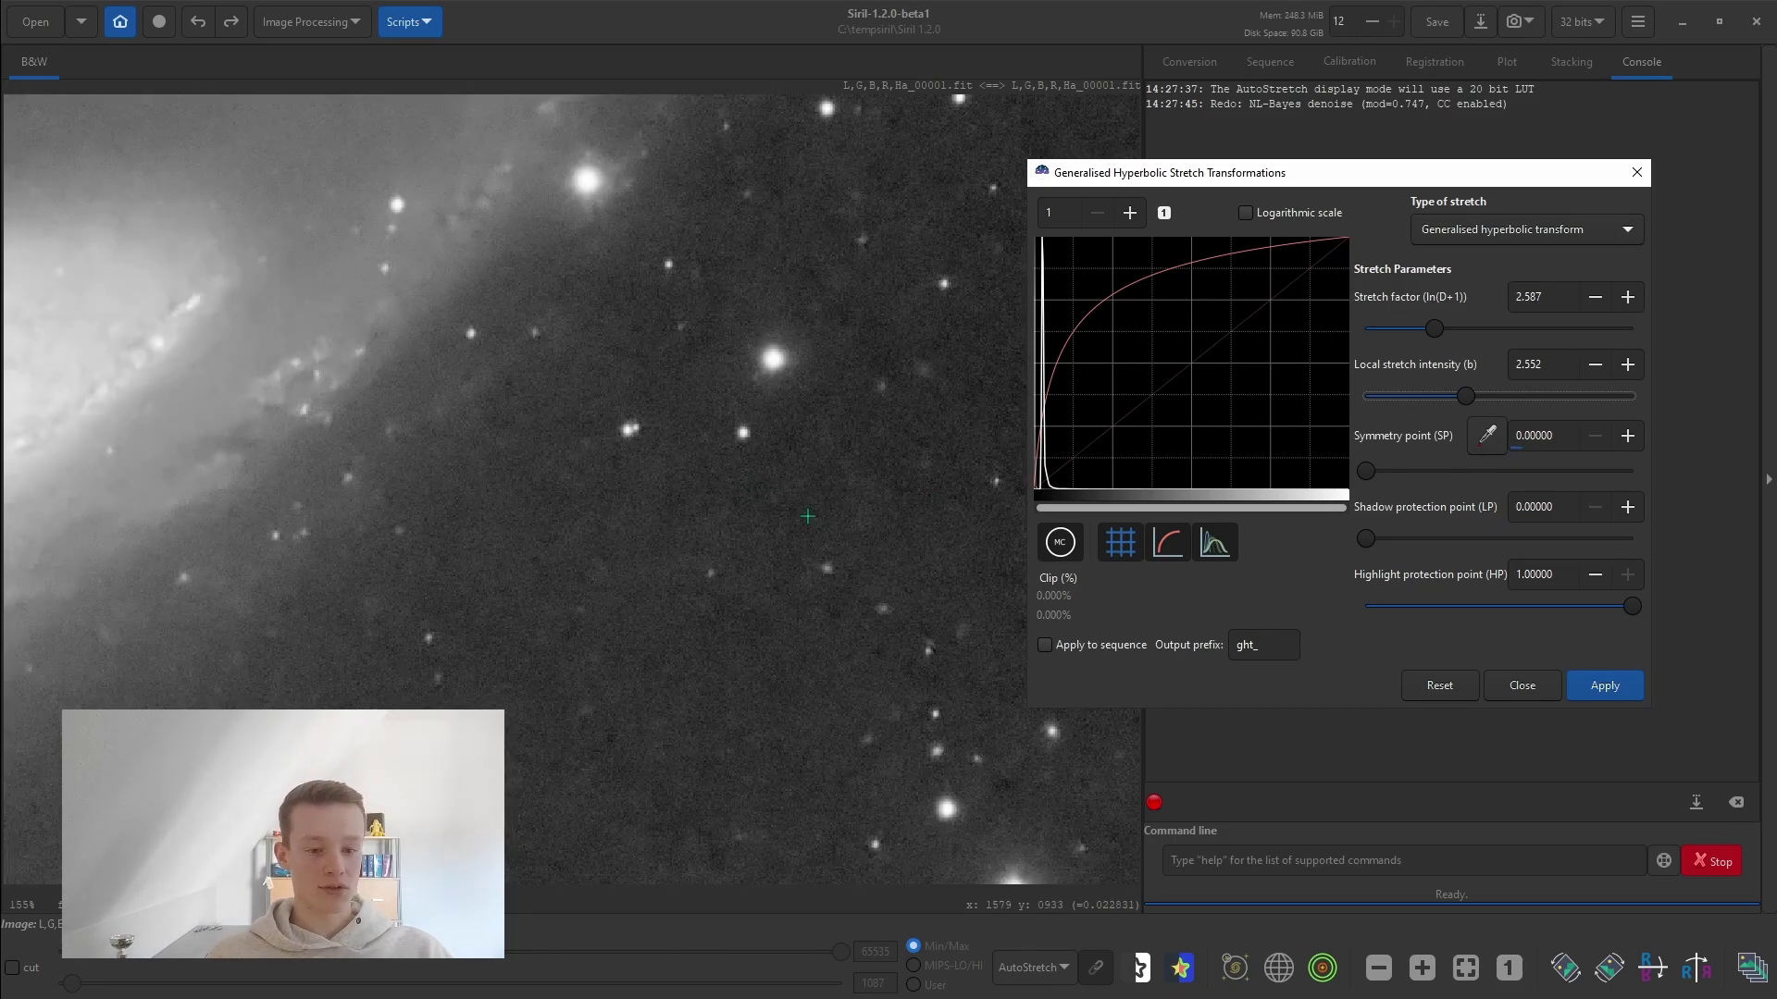
pyautogui.moveTo(773, 465); pyautogui.dragTo(879, 530)
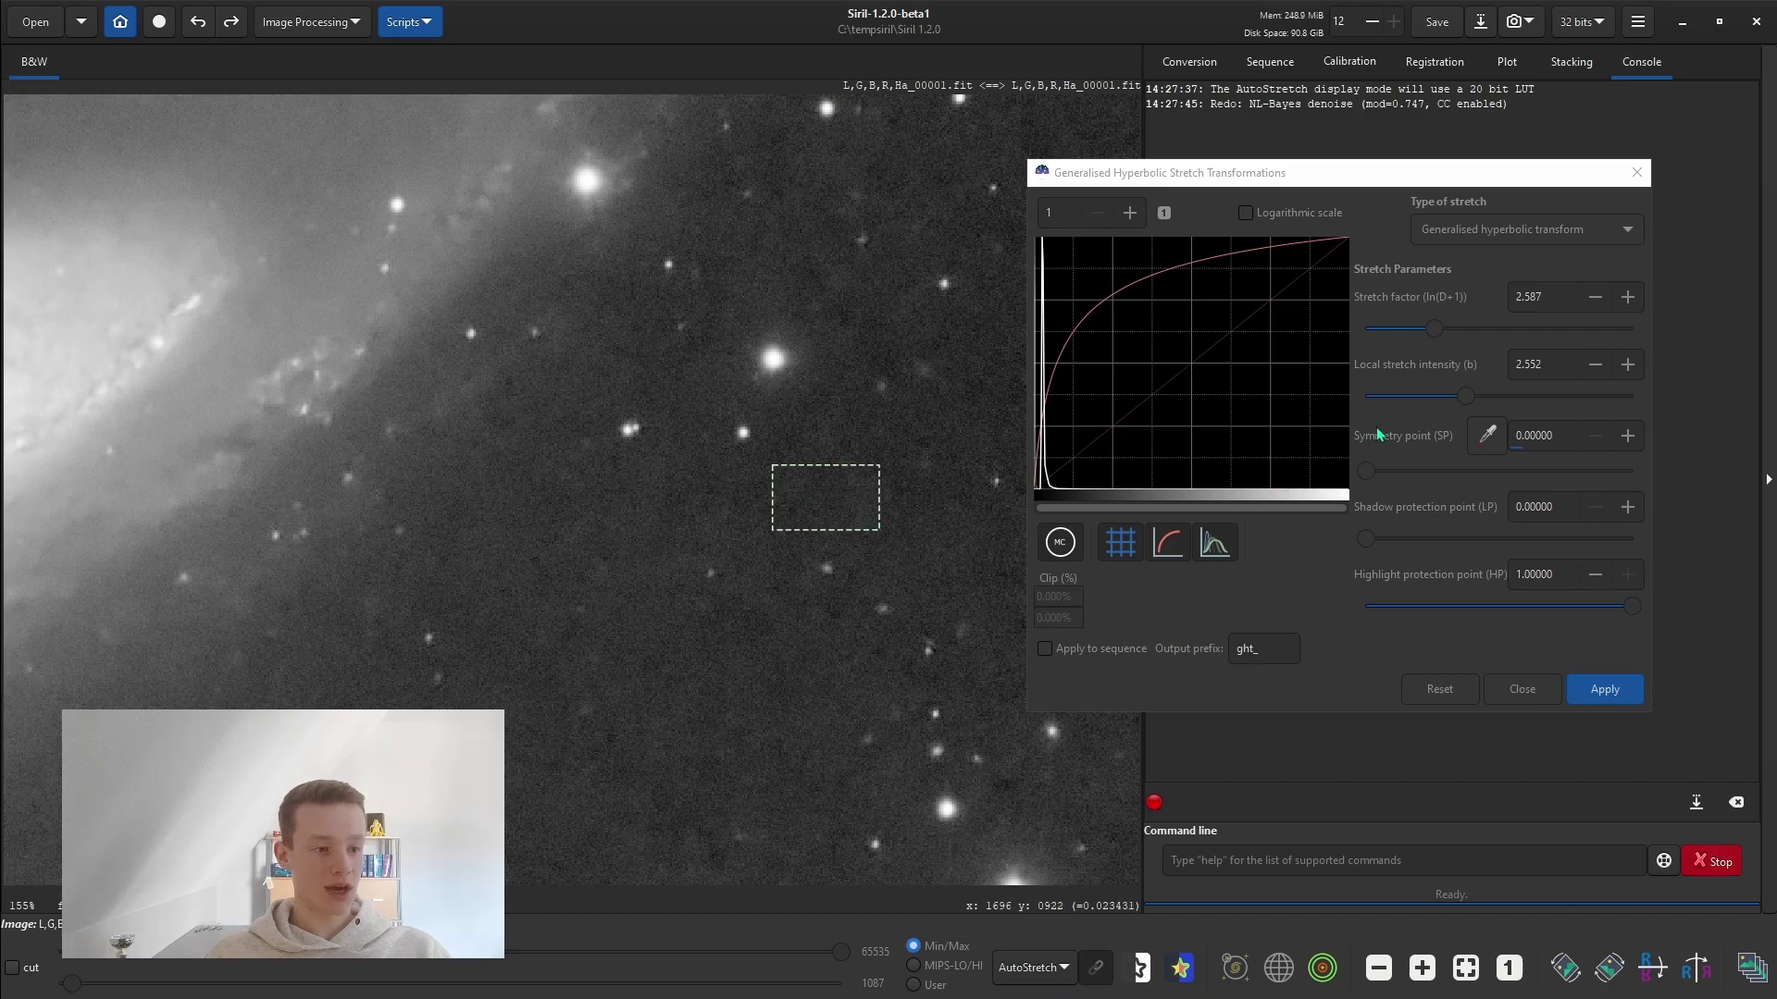
pyautogui.click(1486, 439)
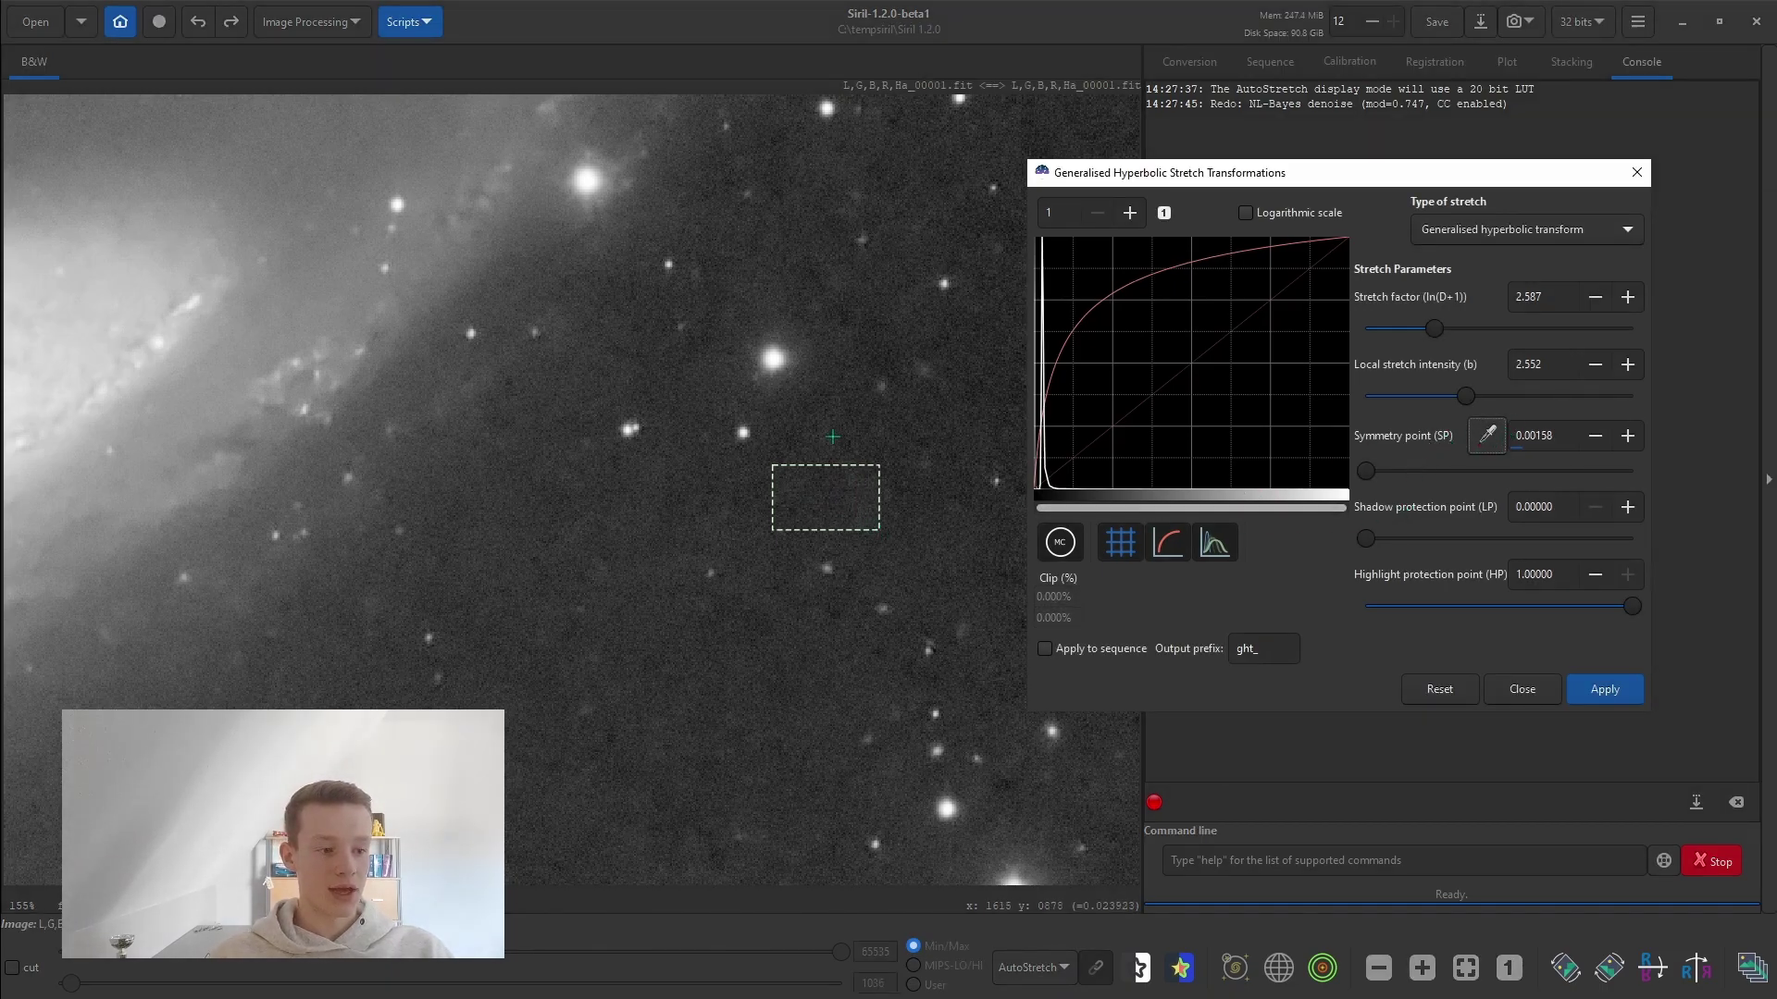
pyautogui.scroll(-5, 832, 436)
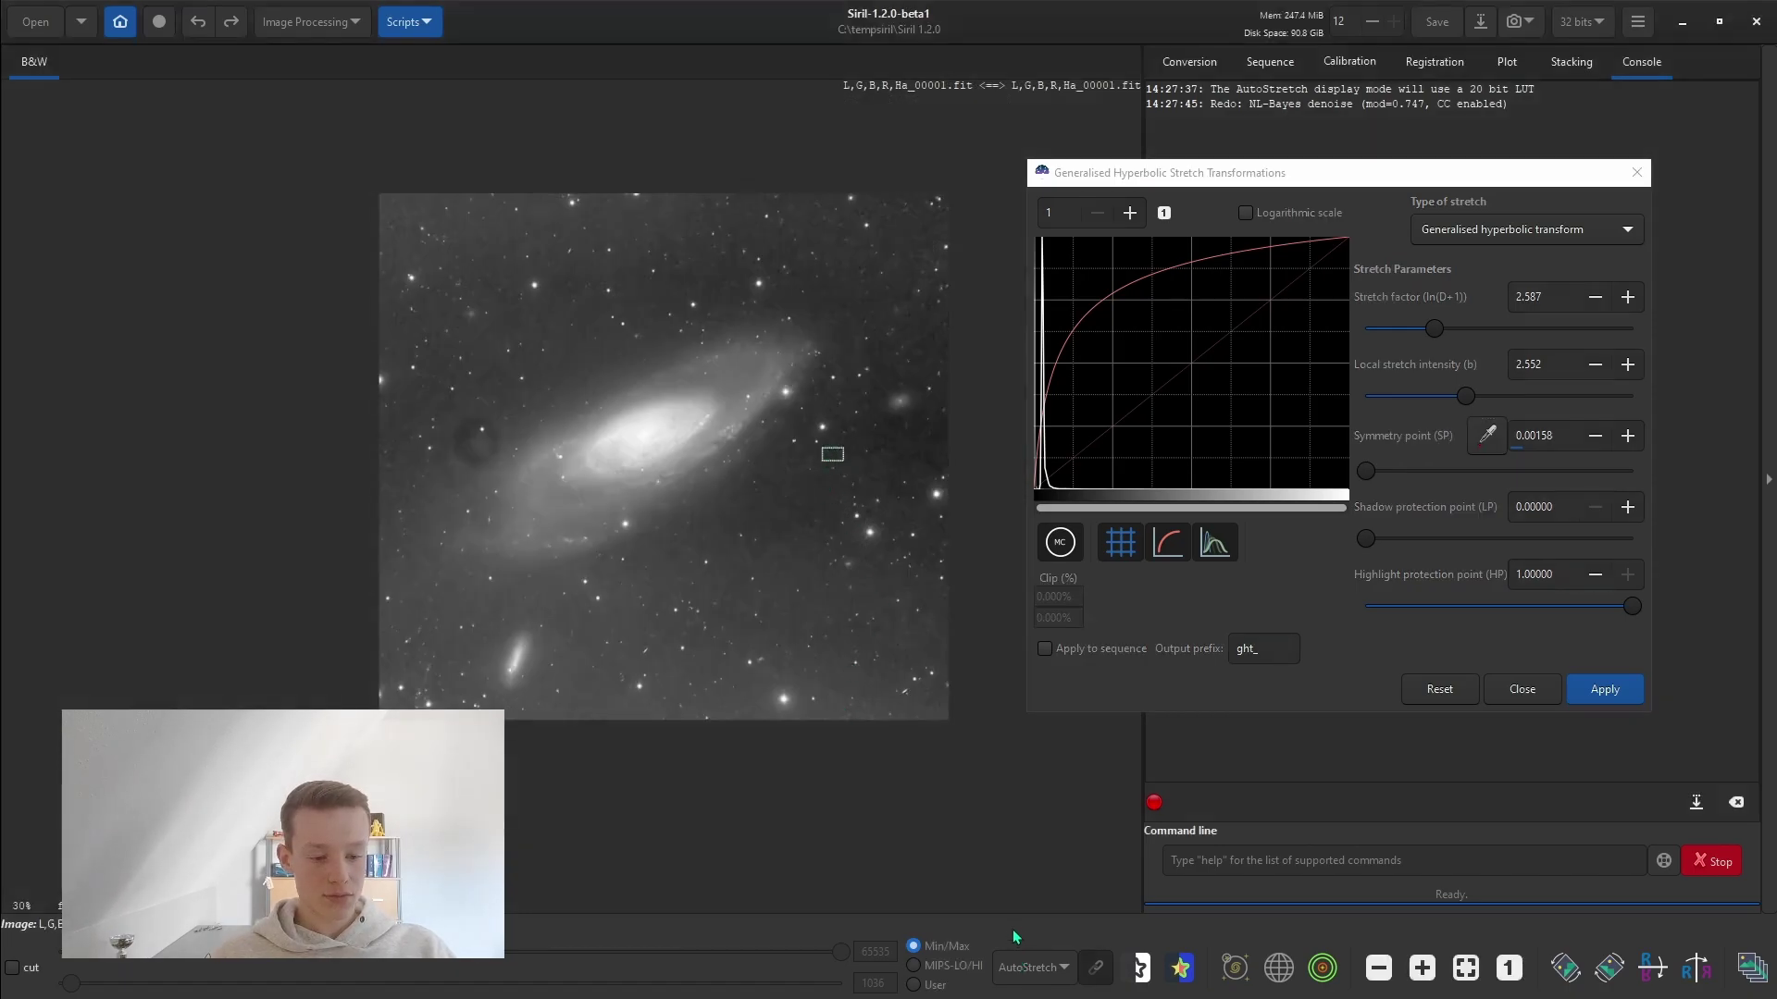
# Step: Switch the image preview to Linear display mode and raise the local stretch intensity to 15.000
pyautogui.click(1034, 967)
pyautogui.click(1026, 773)
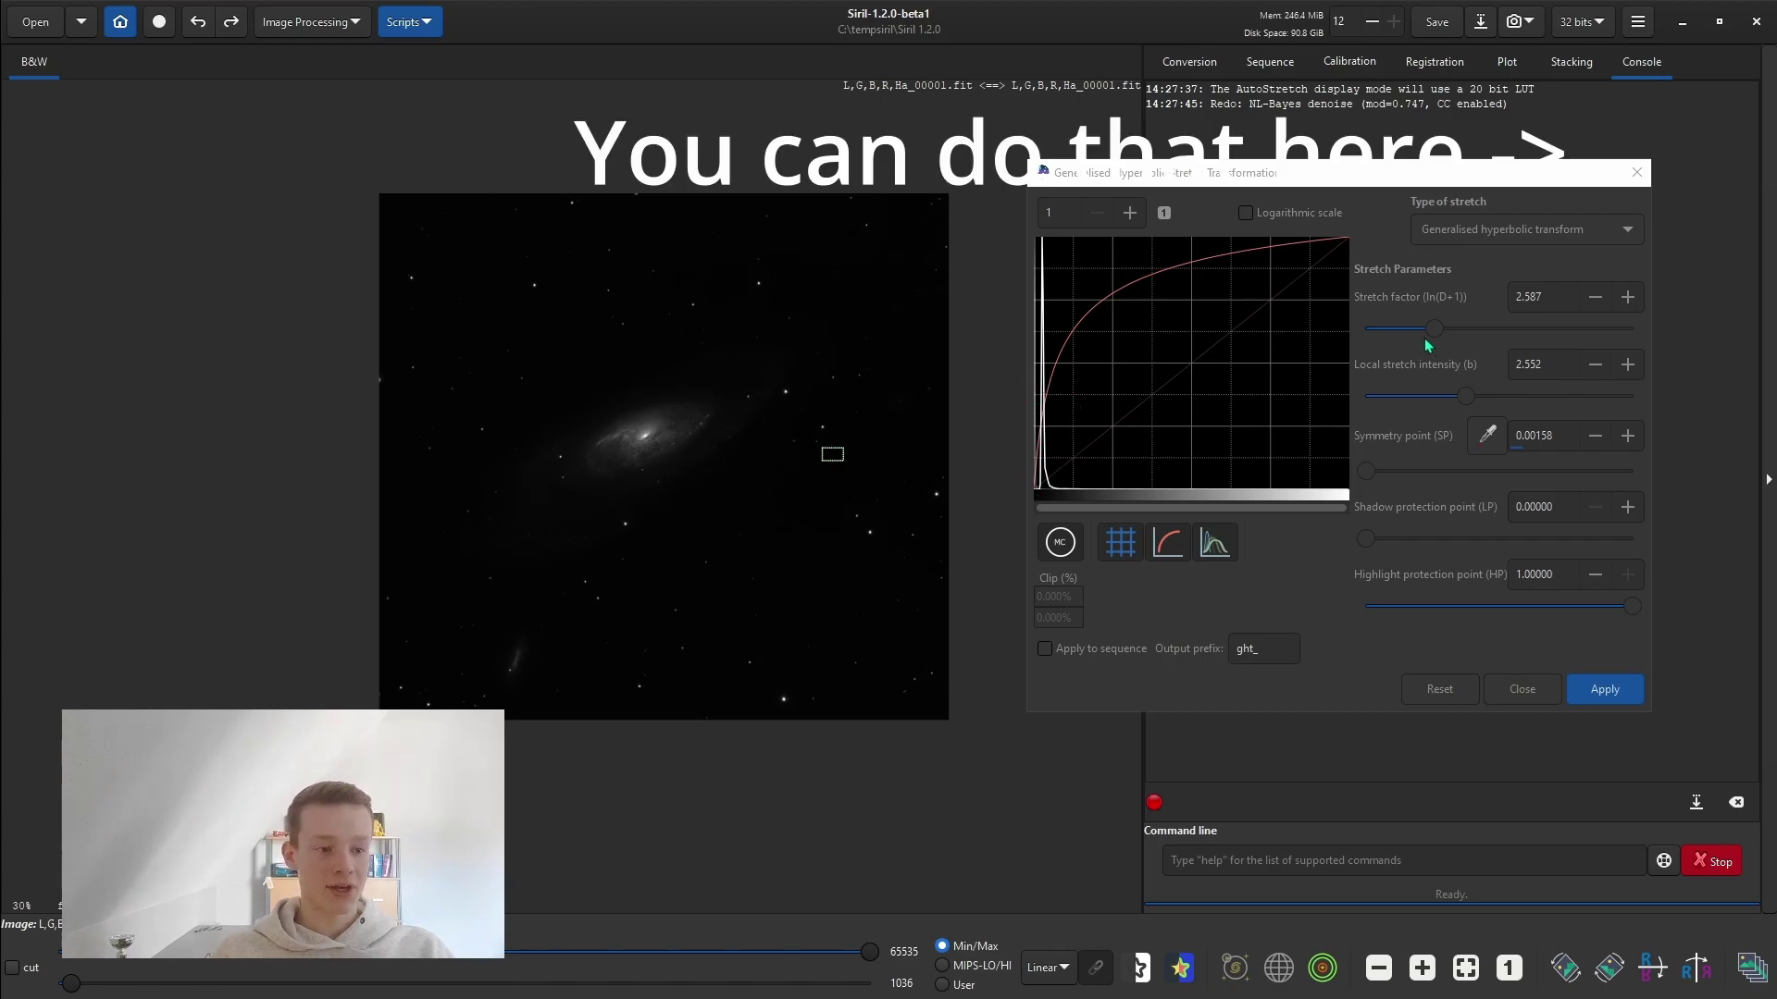
pyautogui.moveTo(1467, 400); pyautogui.dragTo(1627, 397)
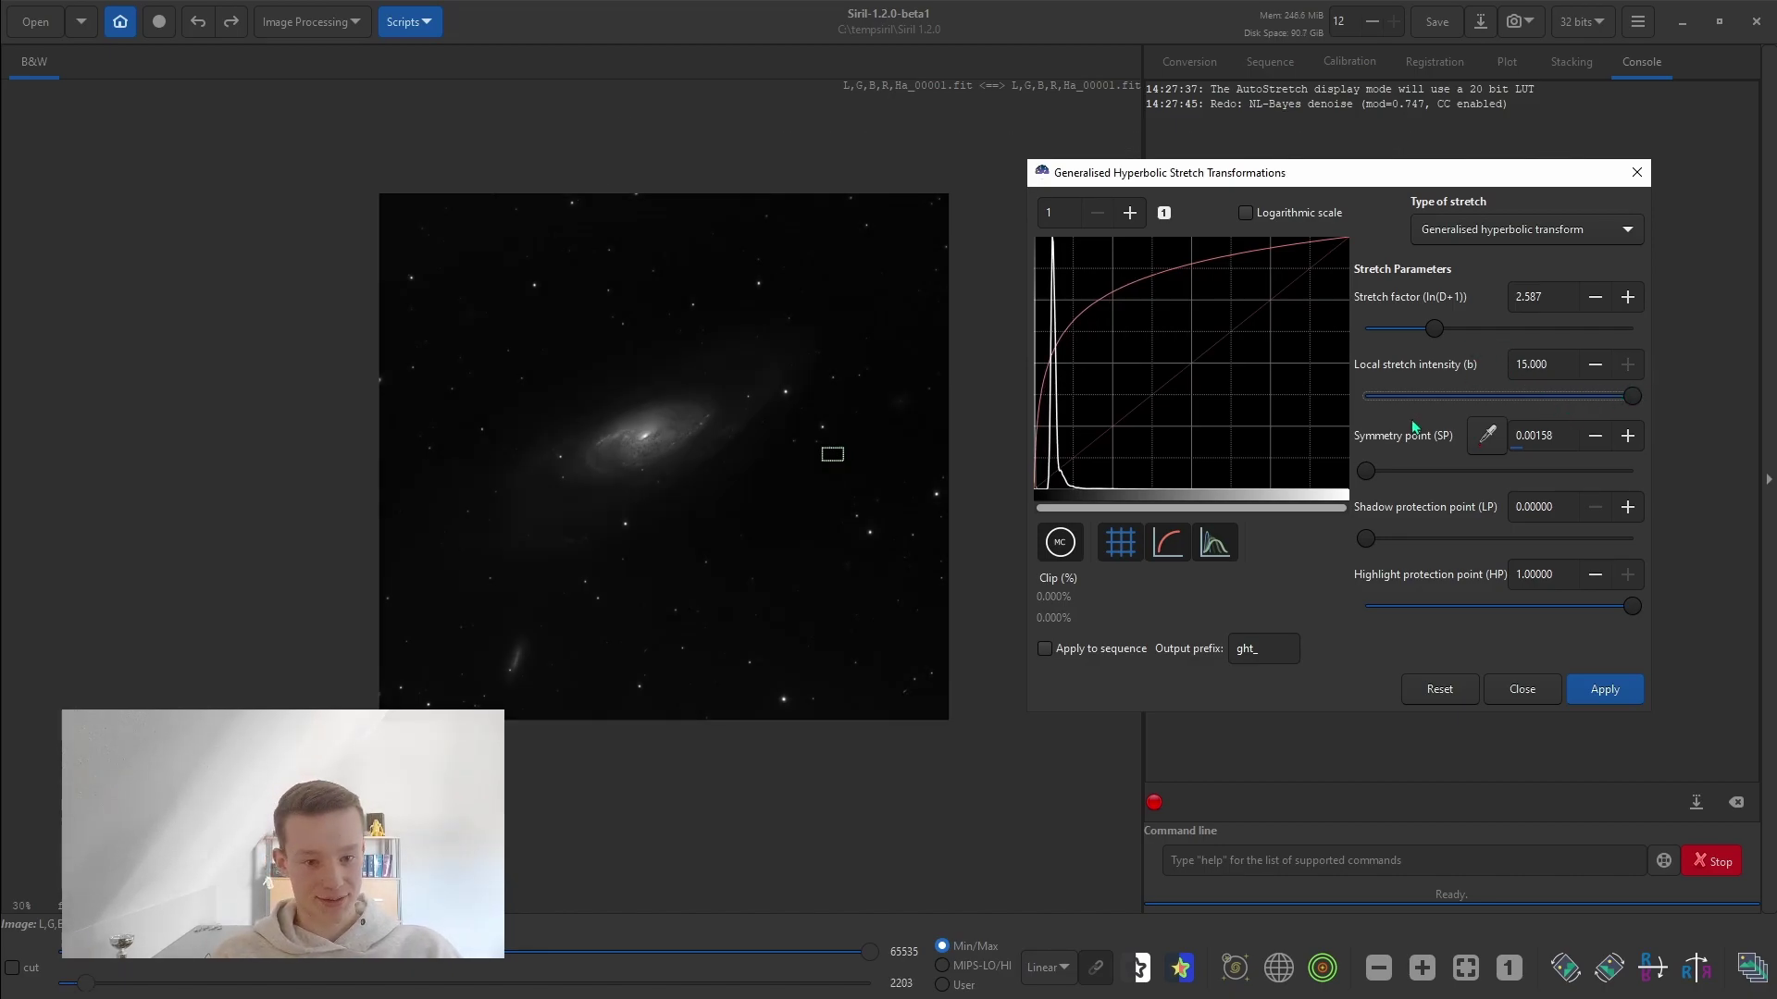
# Step: Set the highlight protection point to 0.61888 and try adjusting the shadow protection point
pyautogui.moveTo(1632, 606); pyautogui.dragTo(1523, 607)
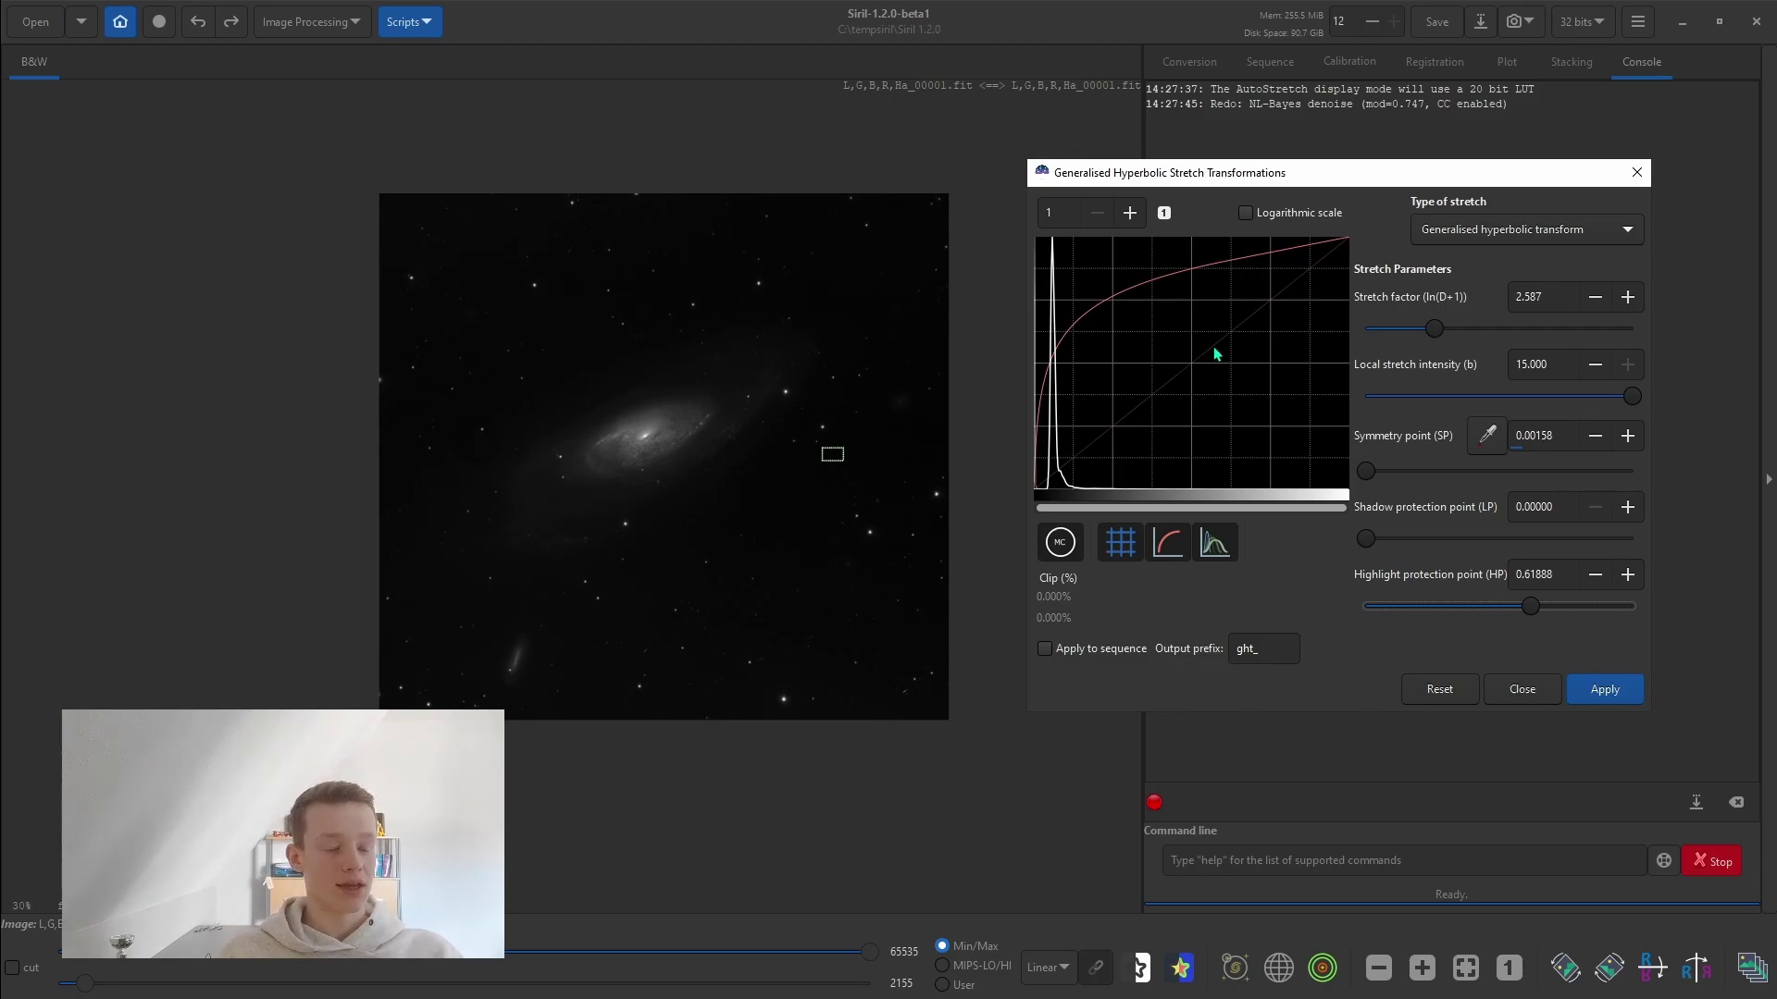
pyautogui.click(1374, 542)
pyautogui.moveTo(1366, 540); pyautogui.dragTo(1345, 539)
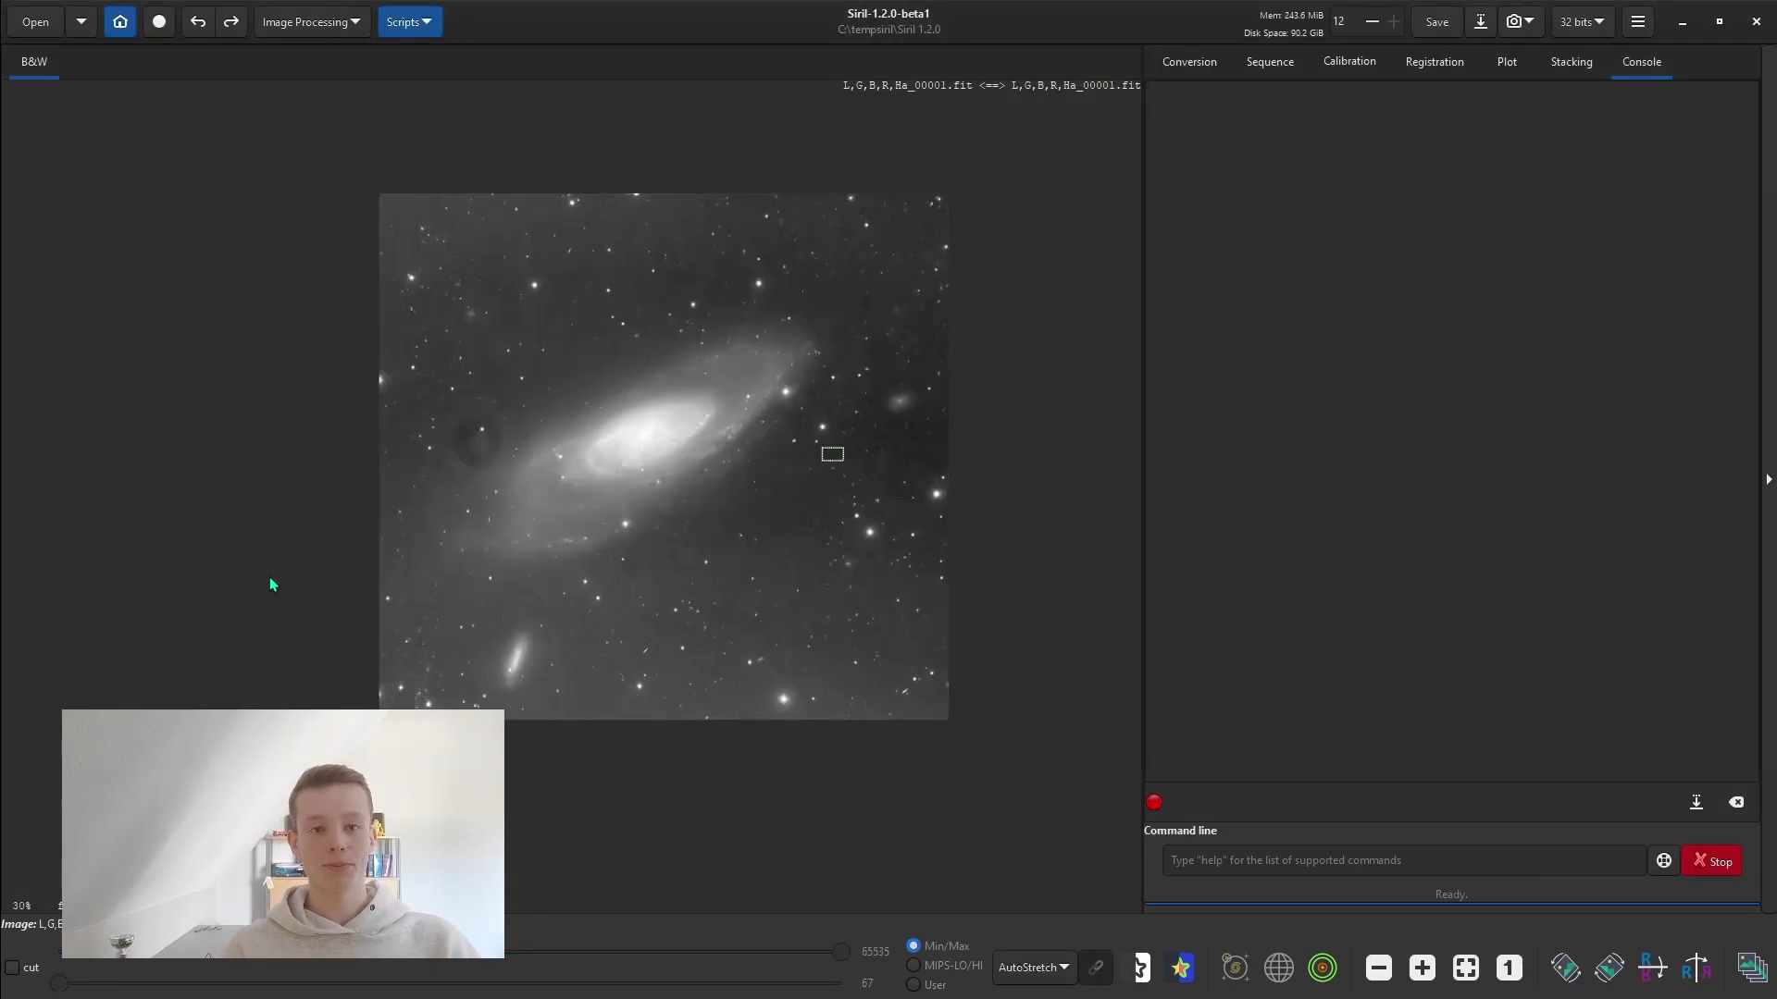
# Step: Open Pixel Math and move its dialog clear of the galaxy image
pyautogui.click(300, 24)
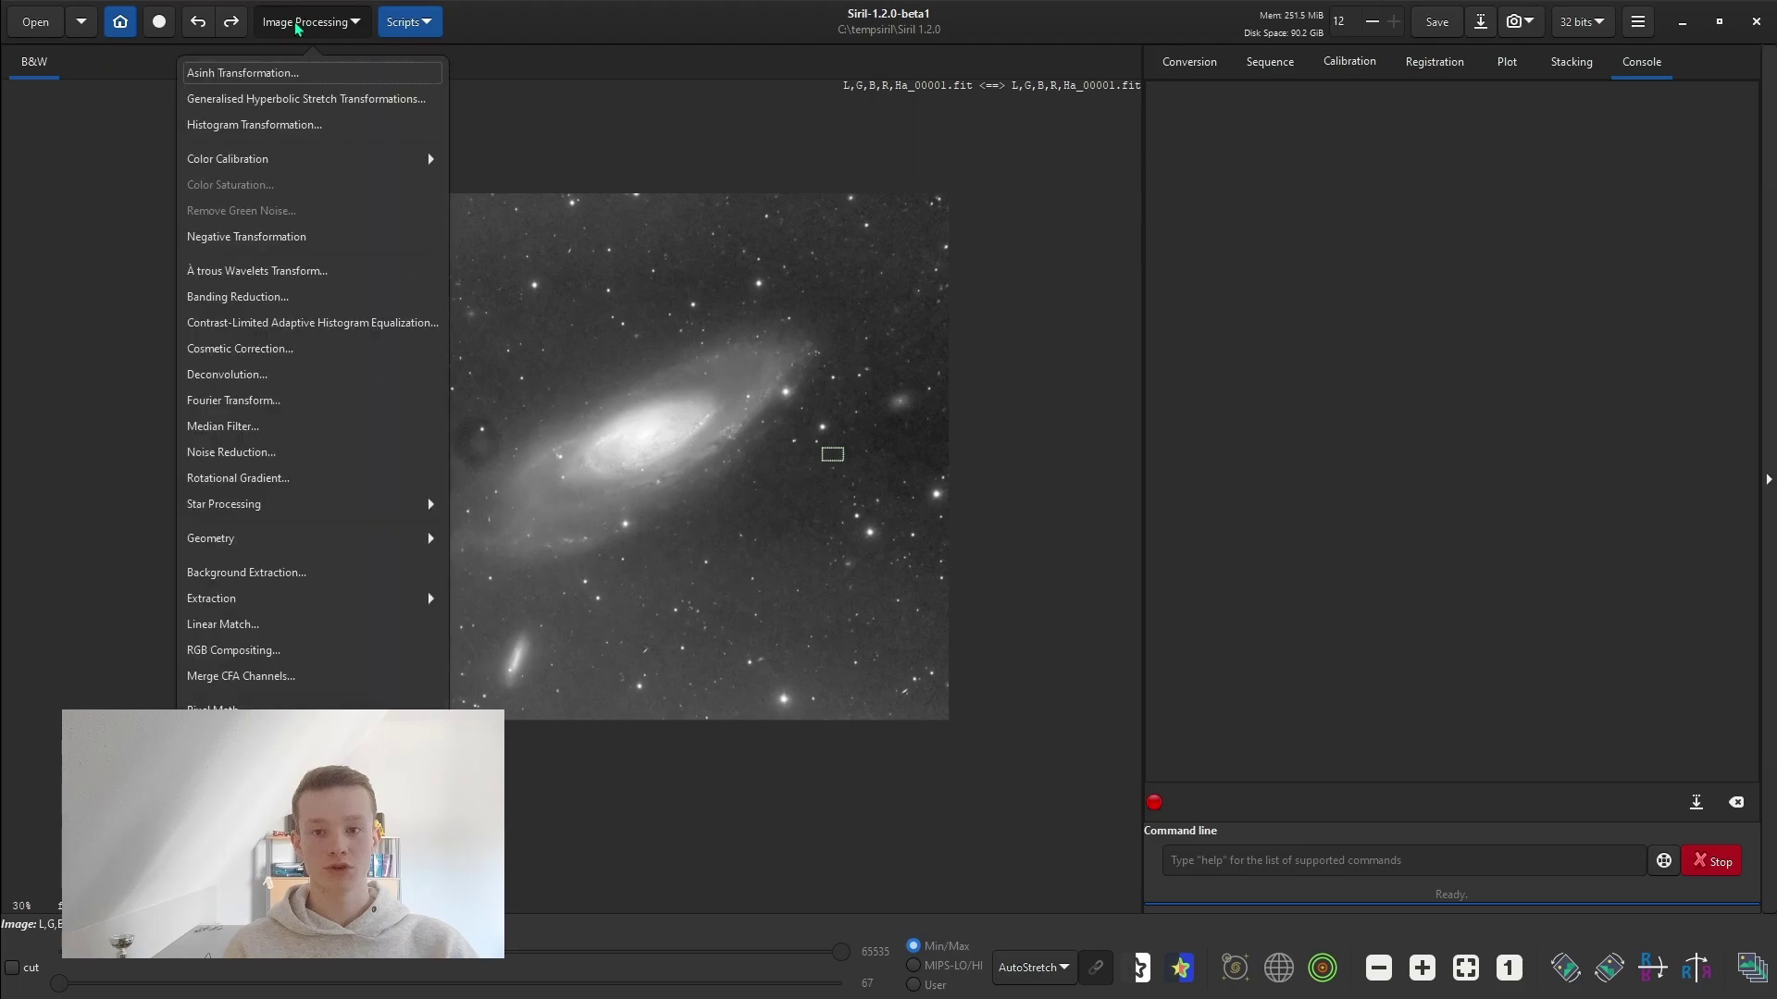
pyautogui.click(222, 705)
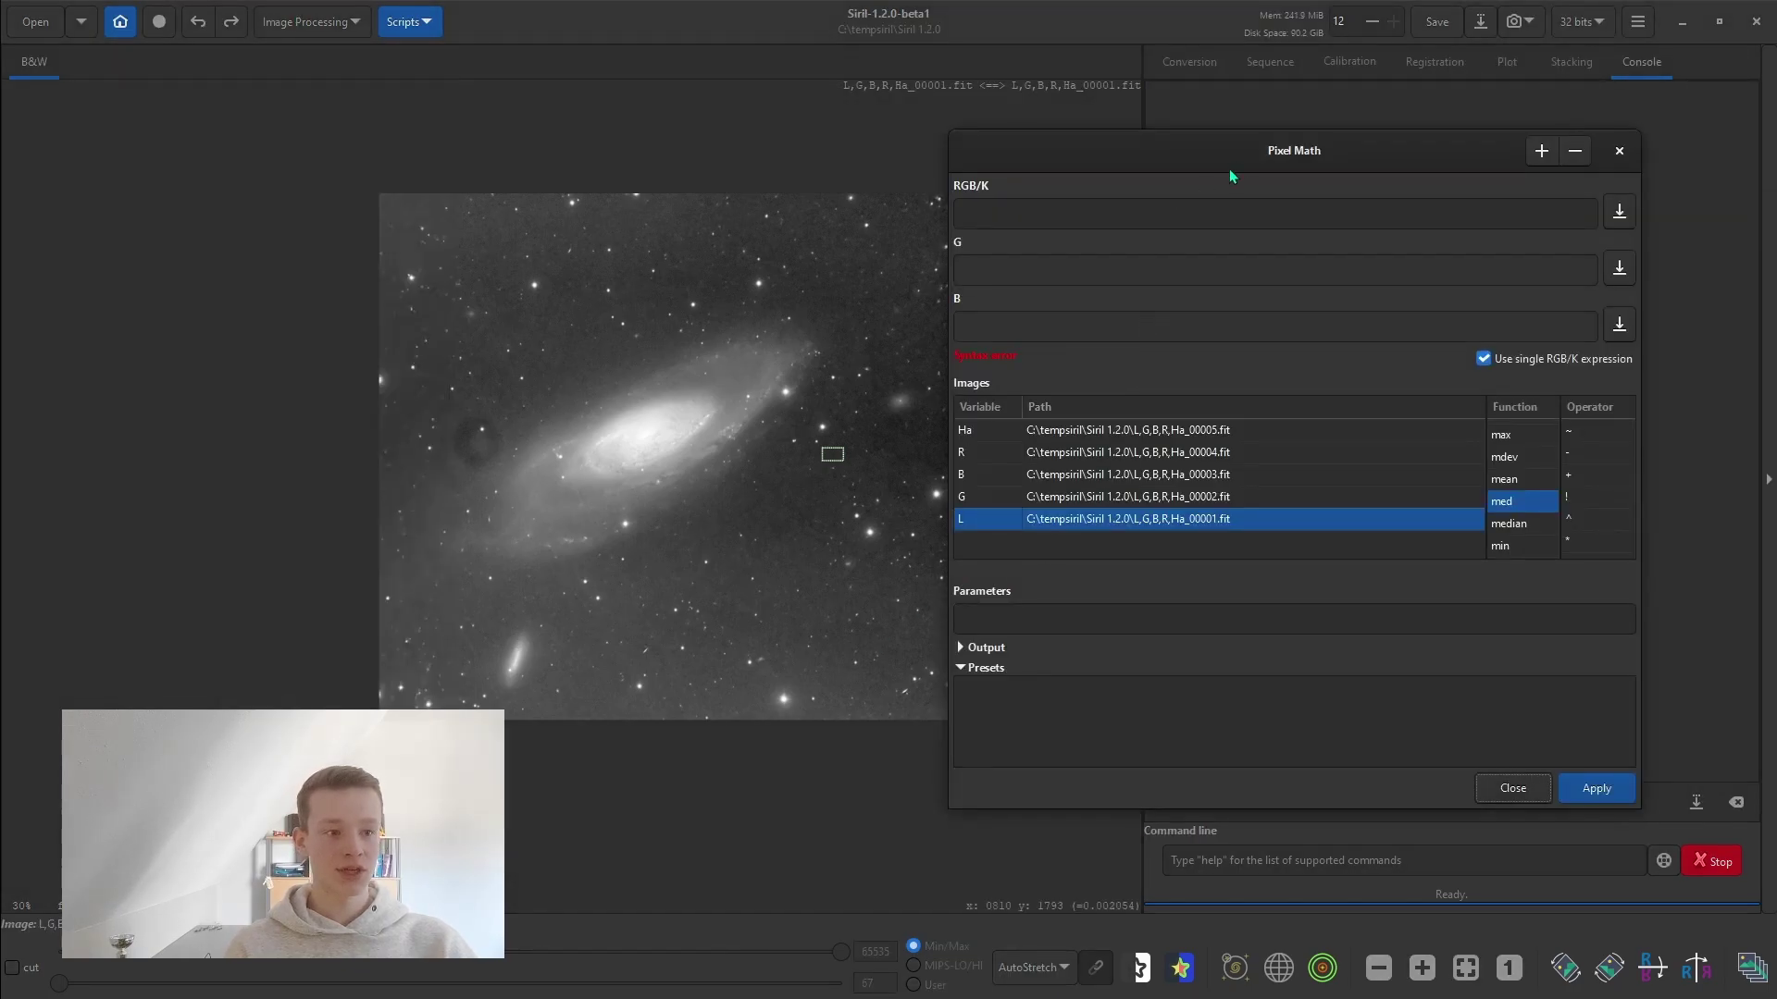
pyautogui.moveTo(1257, 172); pyautogui.dragTo(1327, 171)
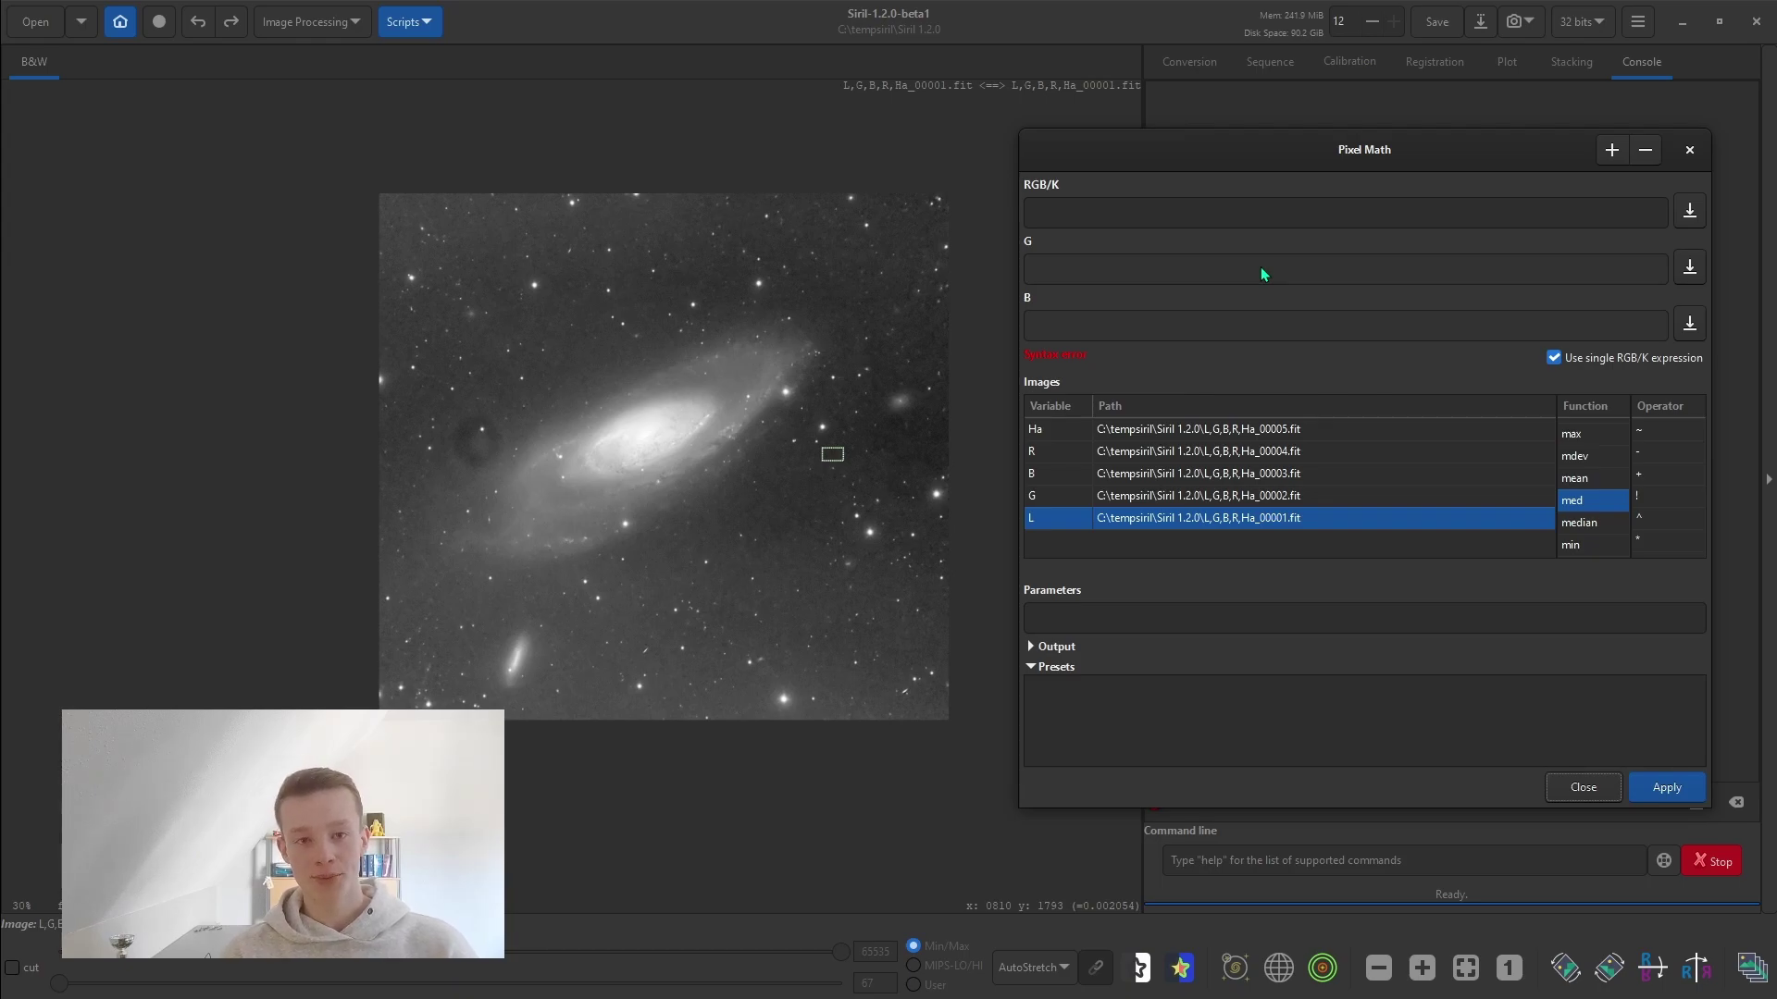
# Step: Enter L+Ha as the RGB/K expression and save it as a preset
pyautogui.click(1185, 222)
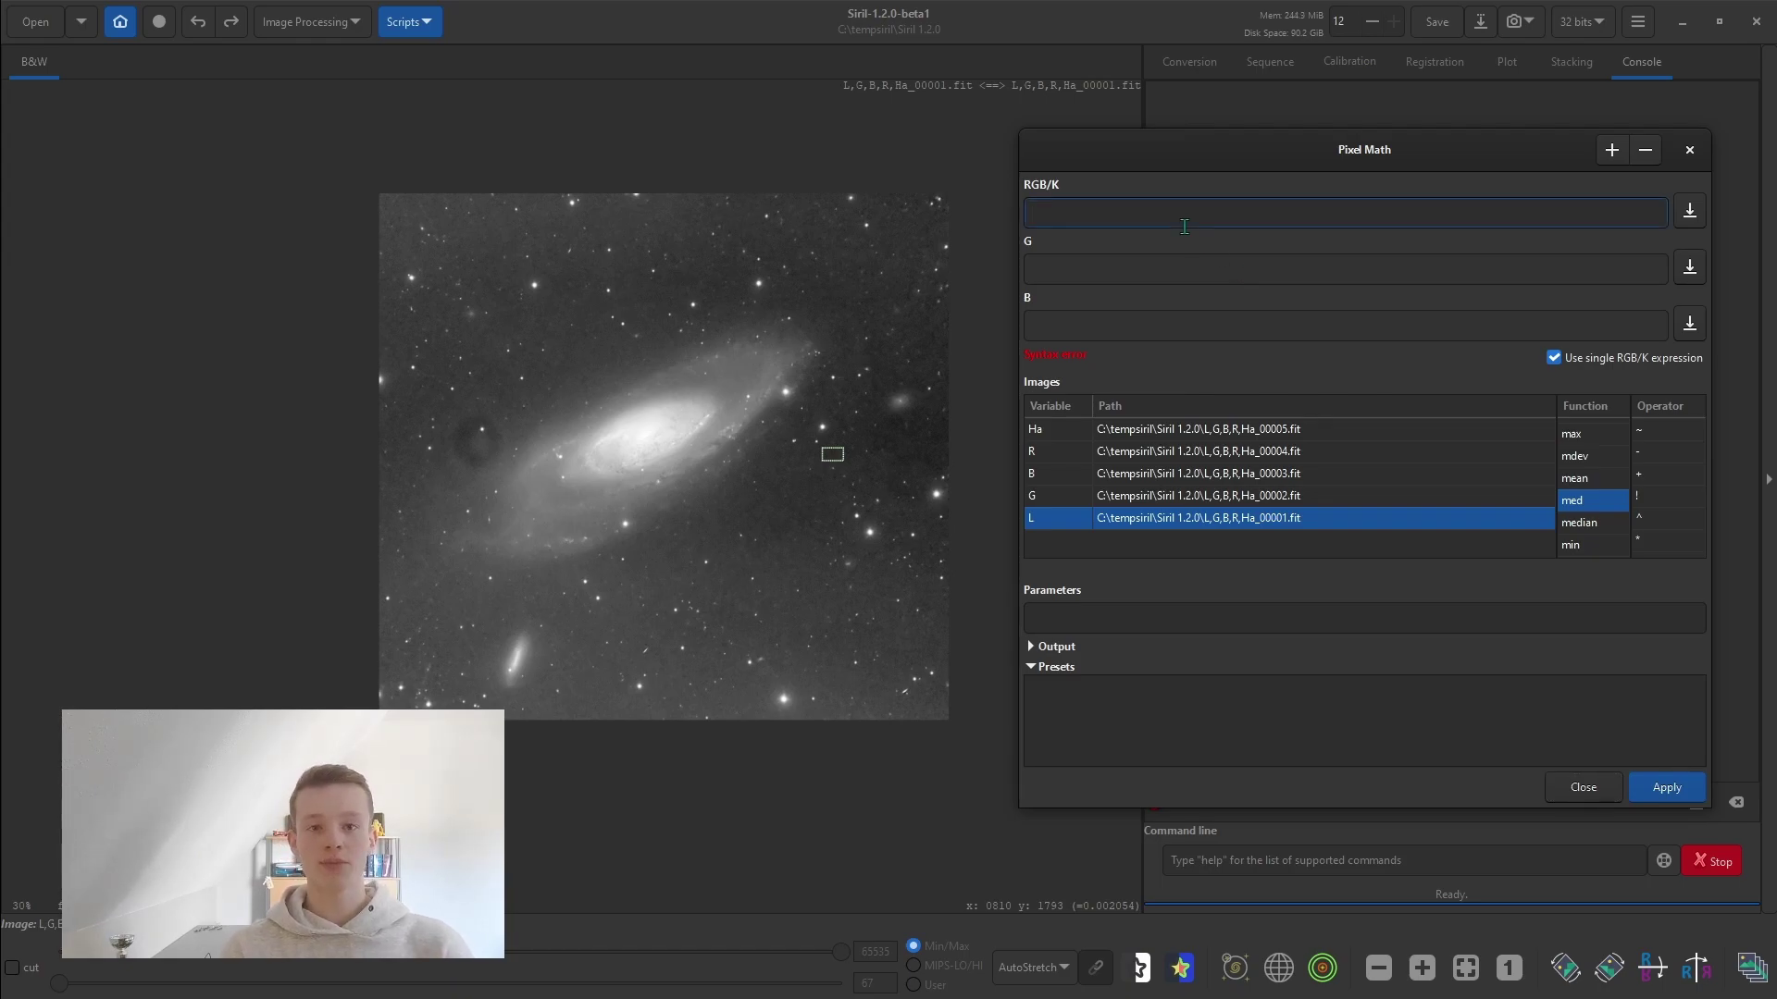
pyautogui.write('L+Ha')
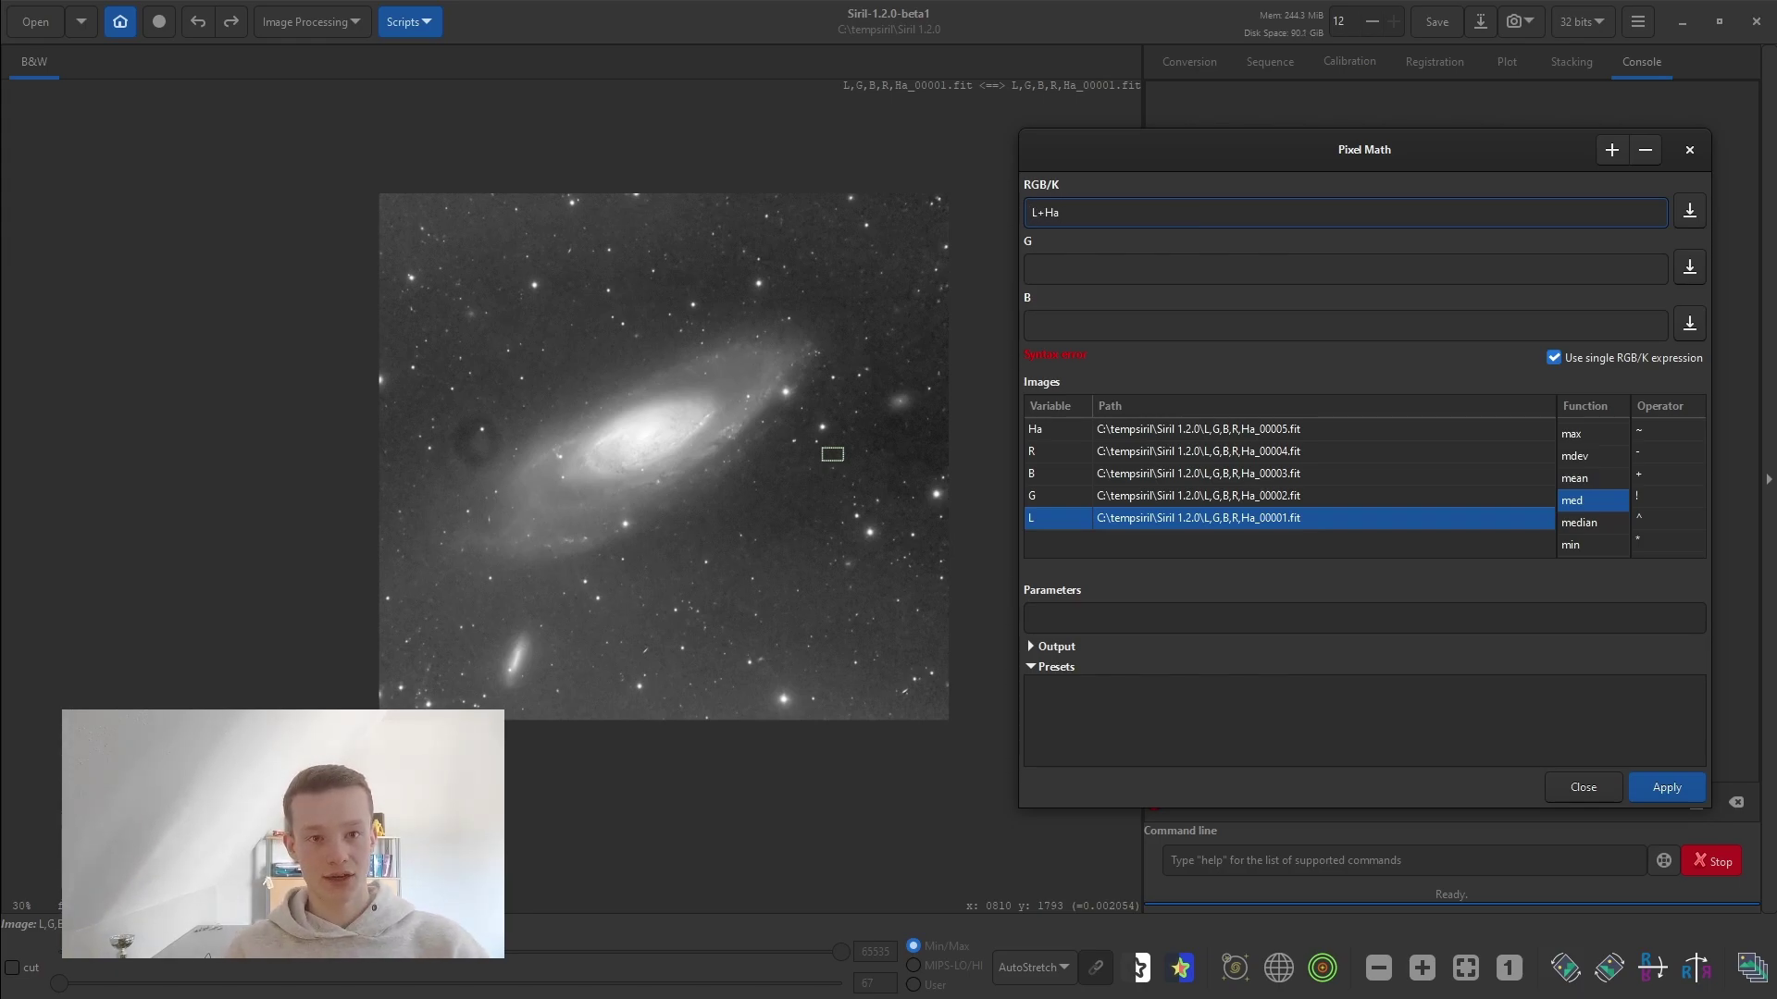
pyautogui.click(1688, 219)
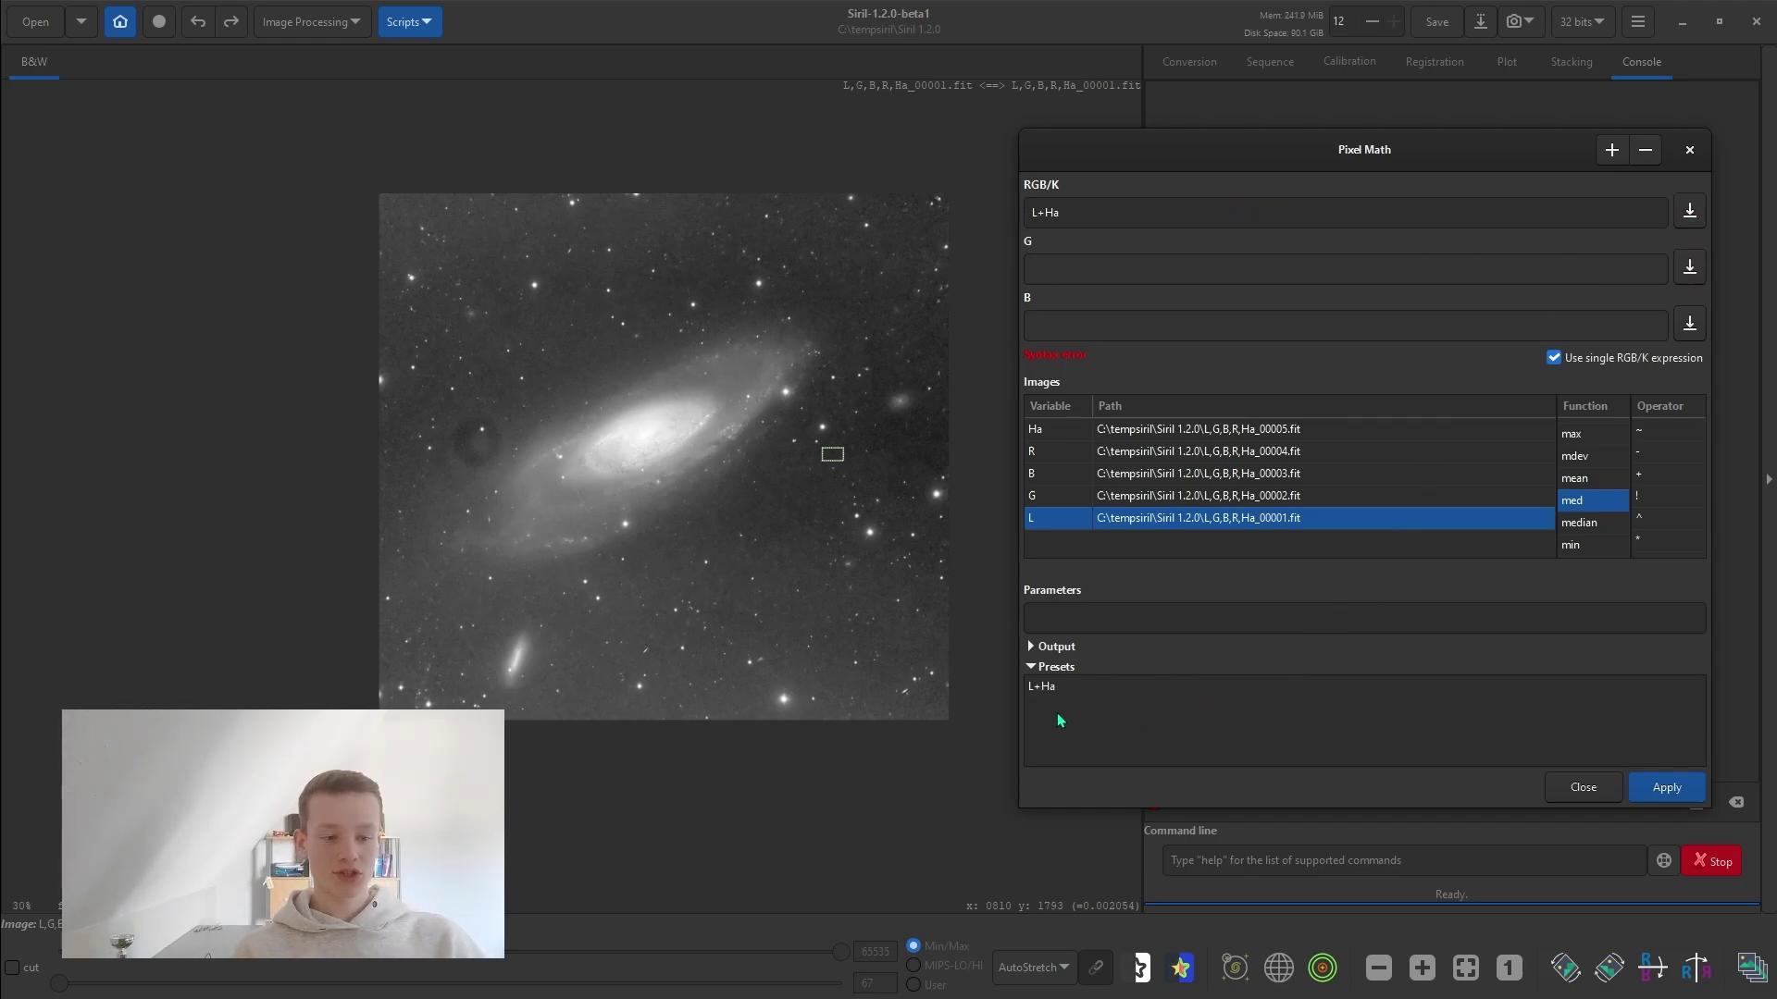
# Step: Clear the RGB/K expression and refill it from the saved L+Ha preset
pyautogui.doubleClick(1077, 686)
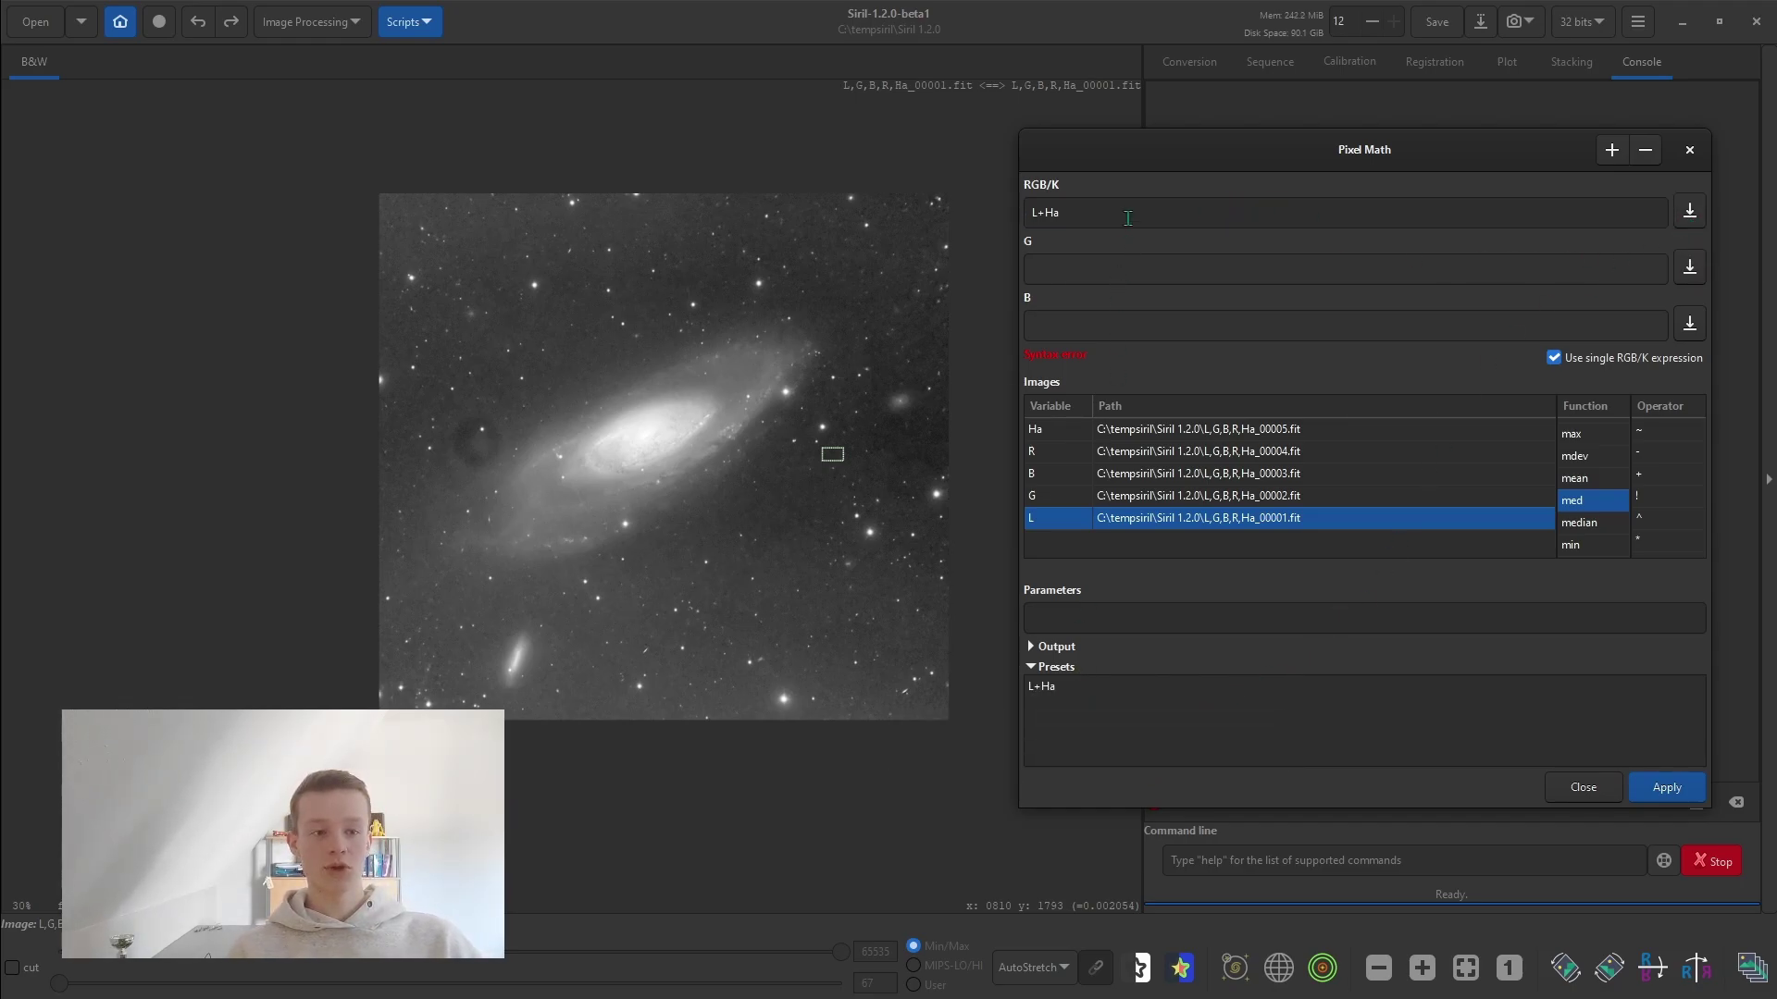
pyautogui.press('BackSpace')
pyautogui.click(1142, 687)
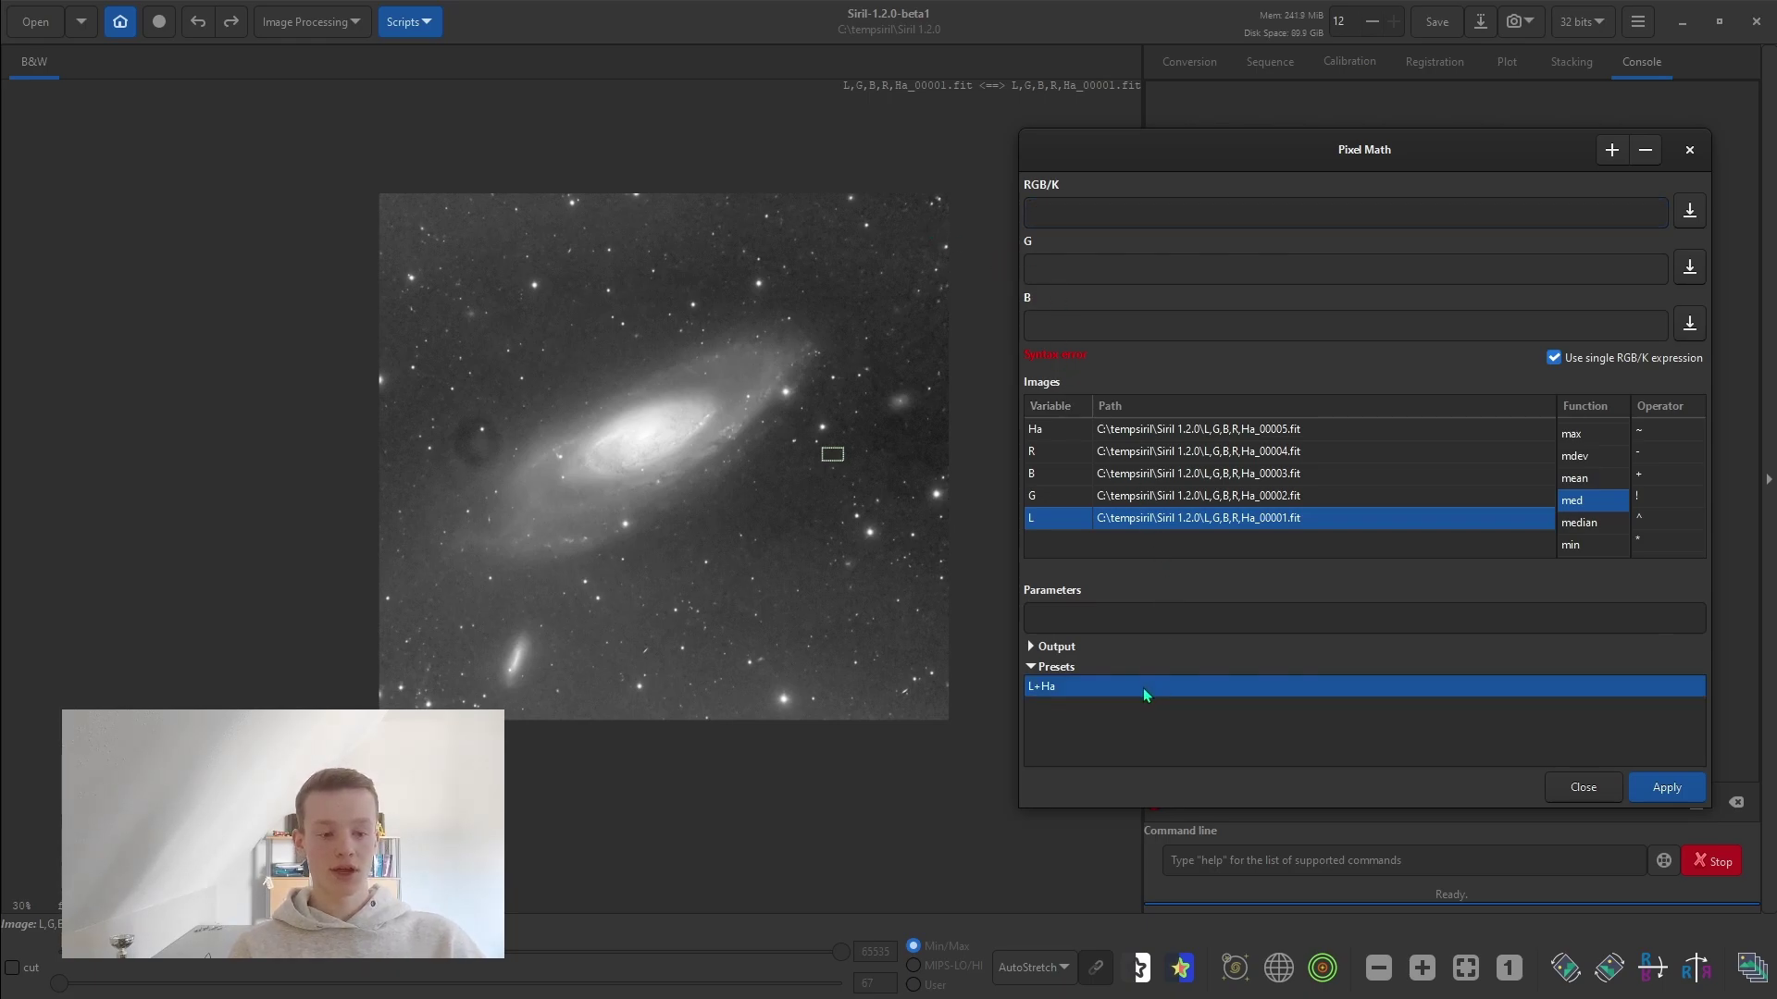
pyautogui.doubleClick(1136, 685)
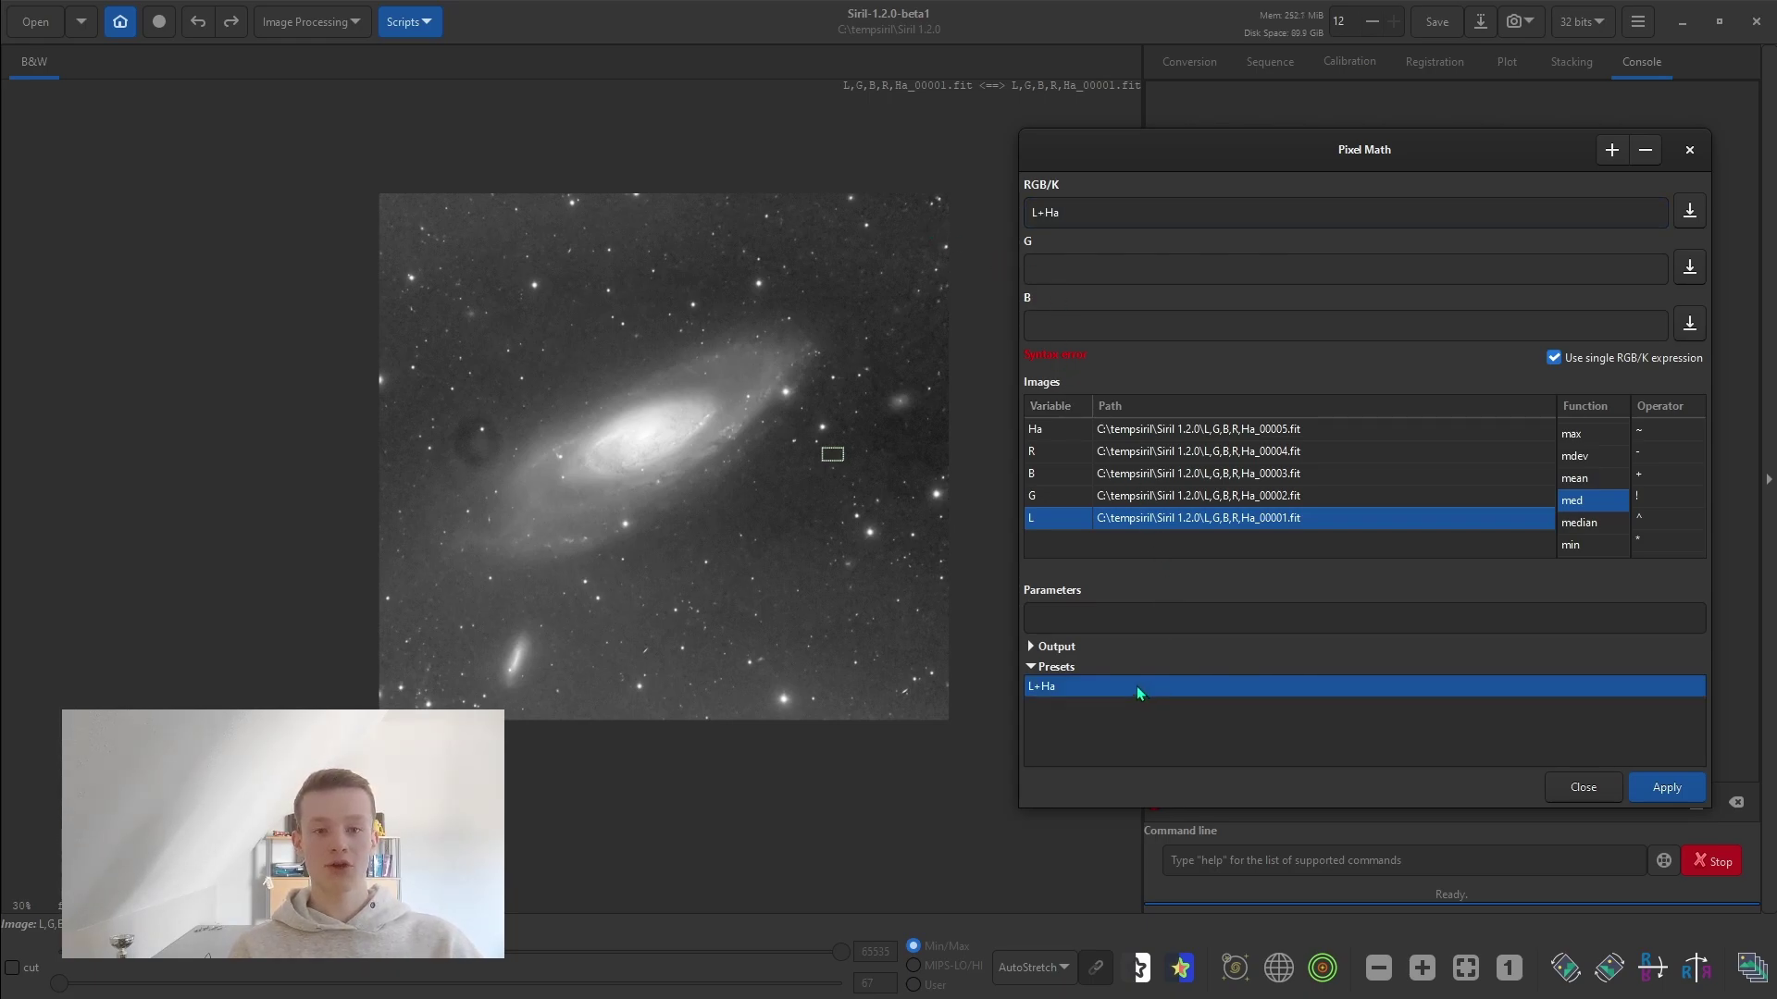
# Step: Insert the L+Ha preset a second time, clear the whole RGB/K expression, and close Pixel Math
pyautogui.doubleClick(1137, 686)
pyautogui.hotkey('shift', 'F10')
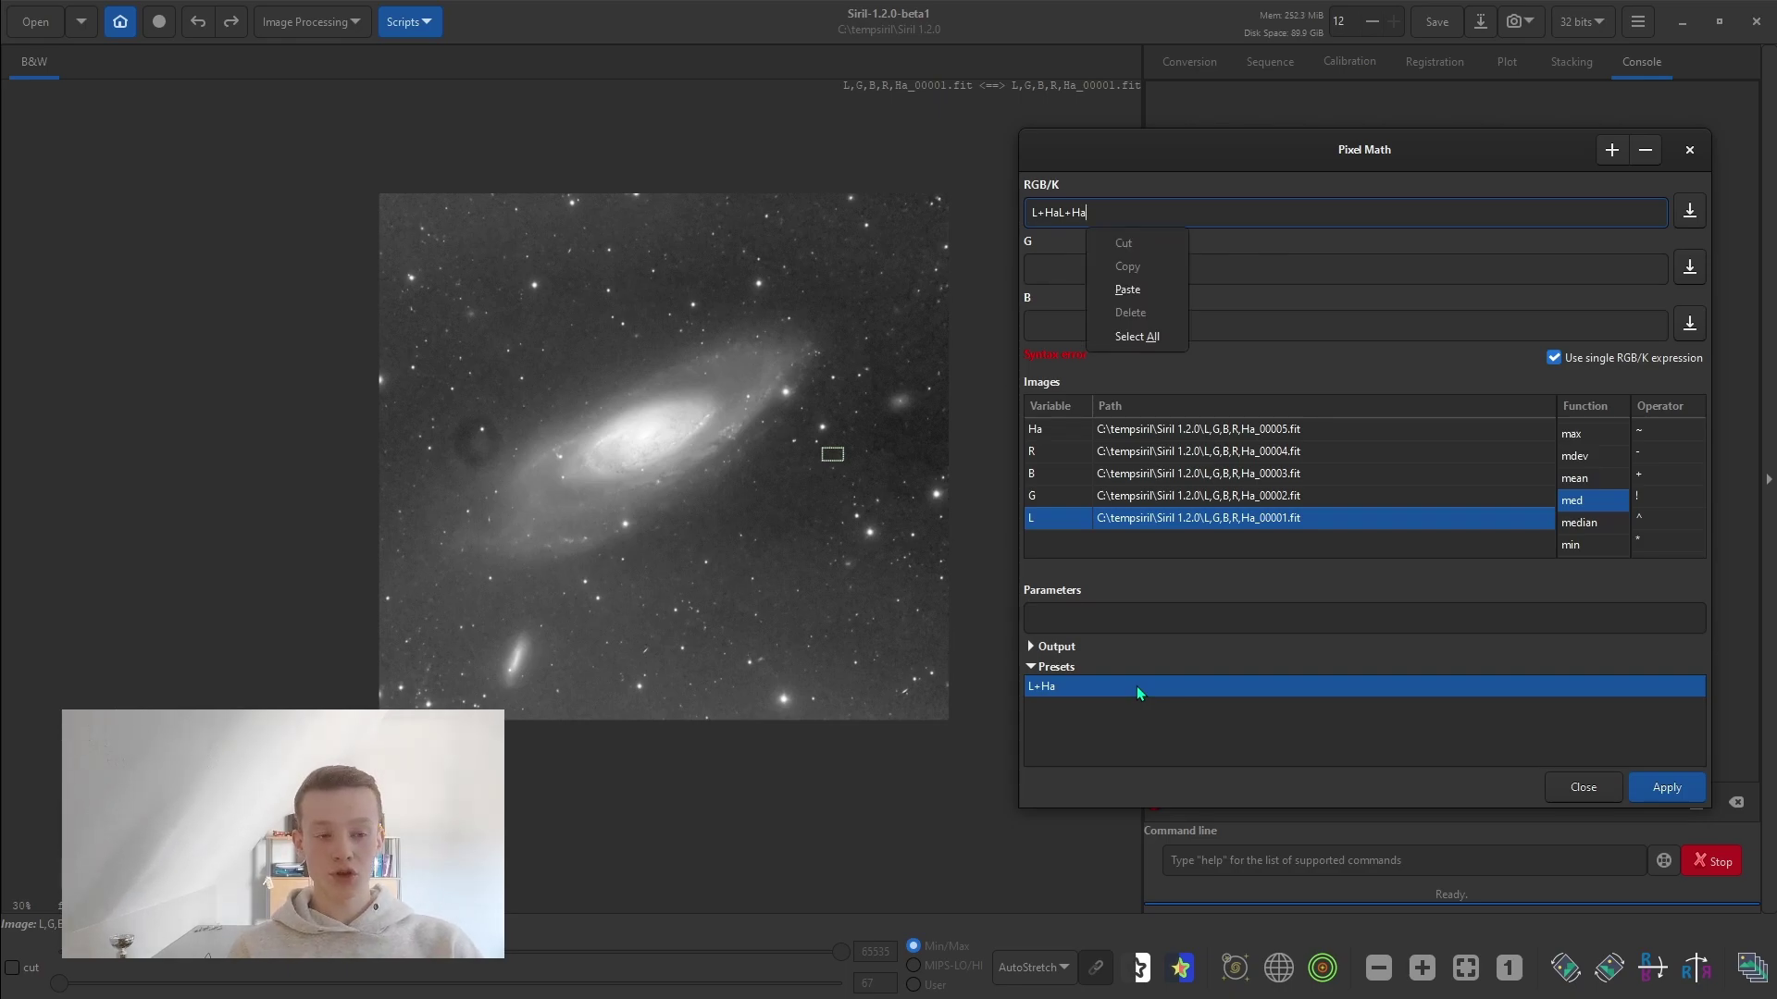
pyautogui.click(1136, 336)
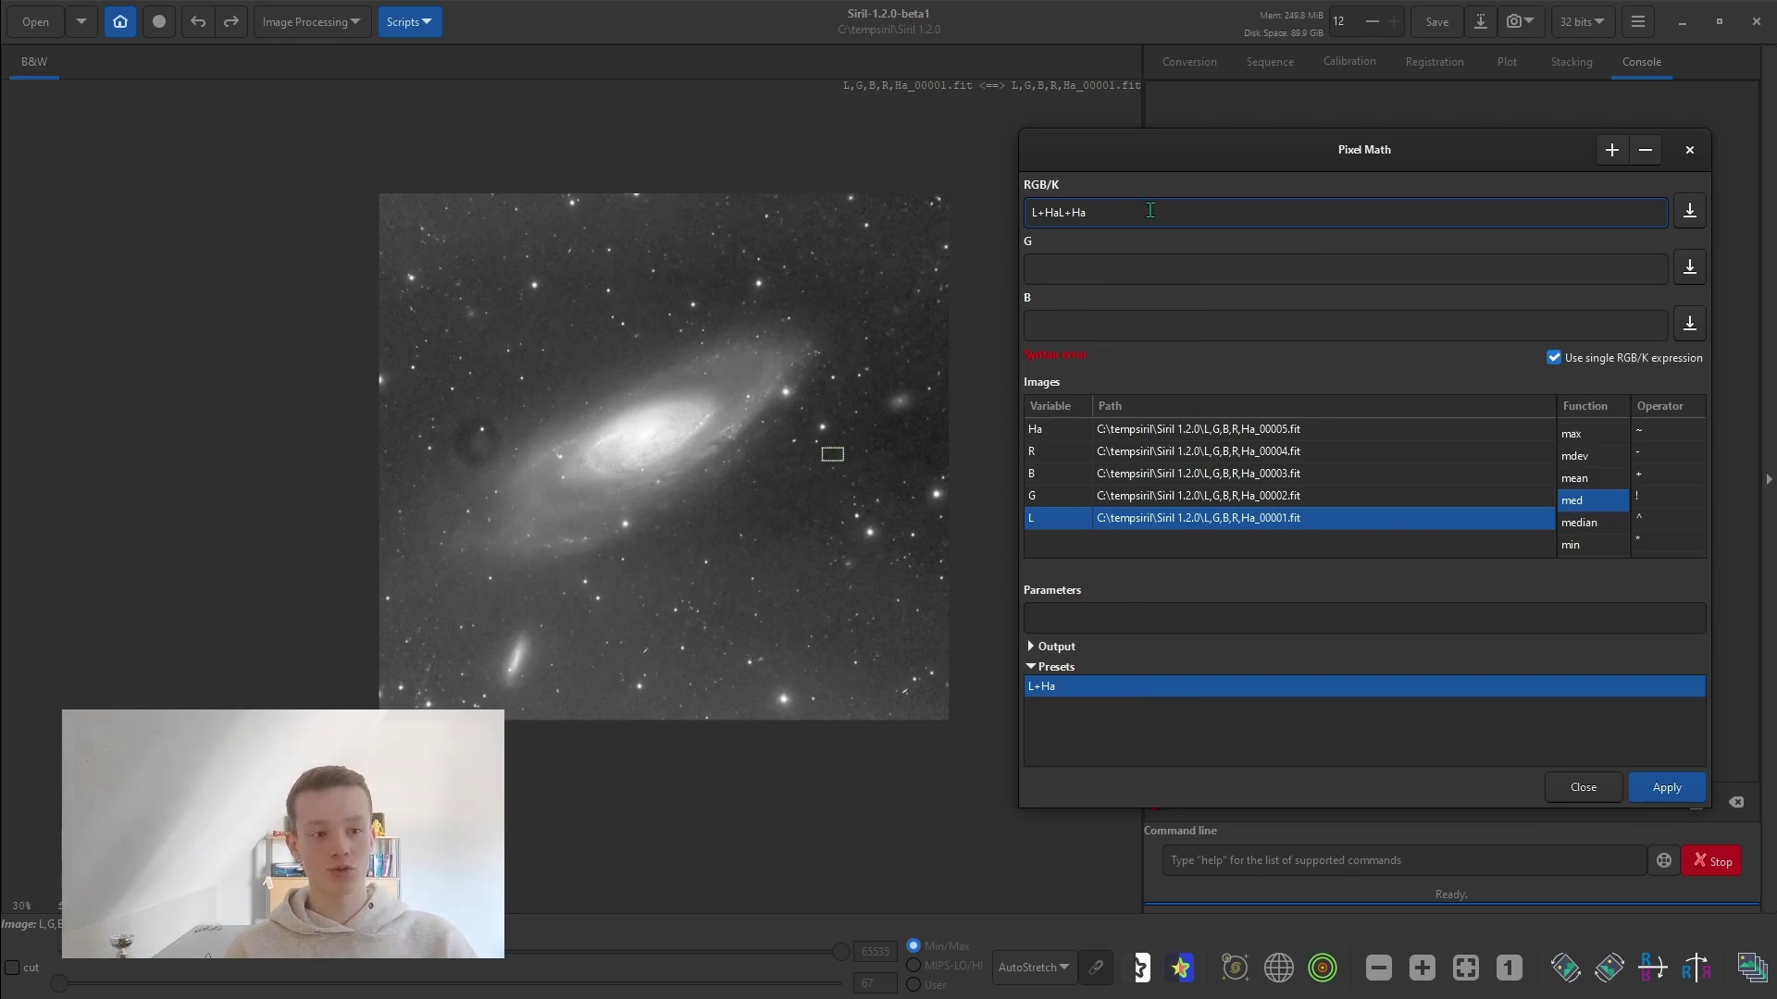
pyautogui.press('BackSpace')
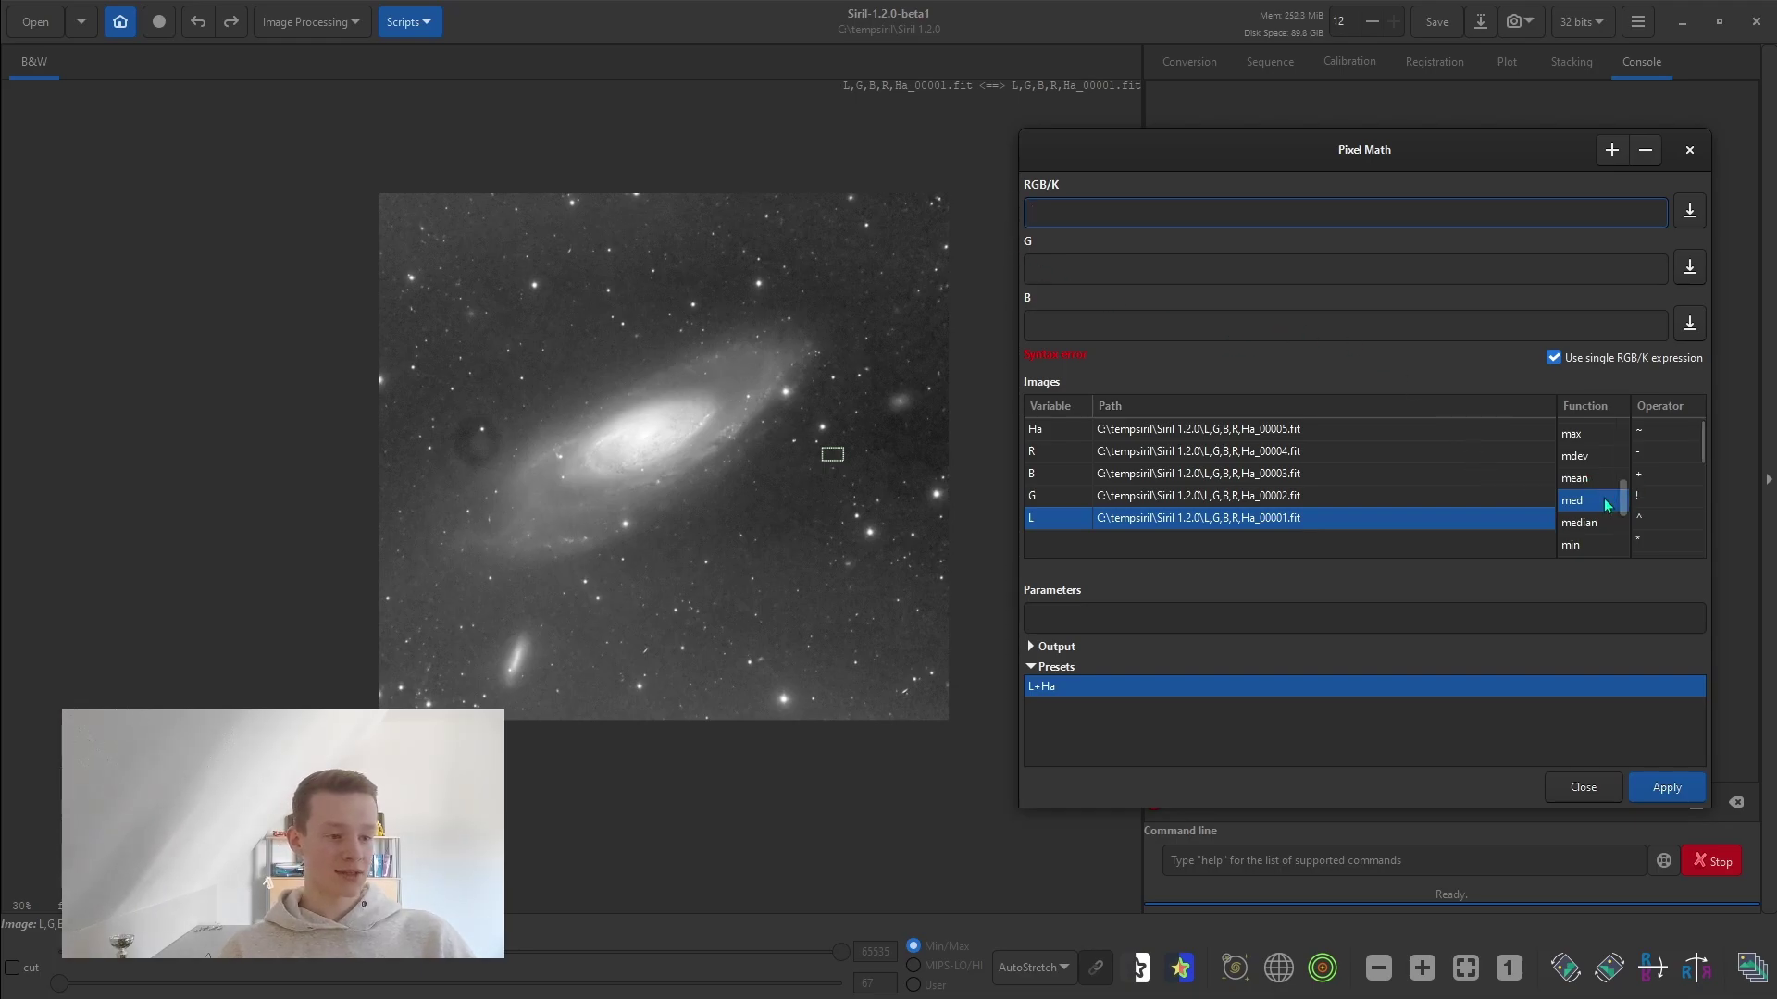
pyautogui.moveTo(1604, 506)
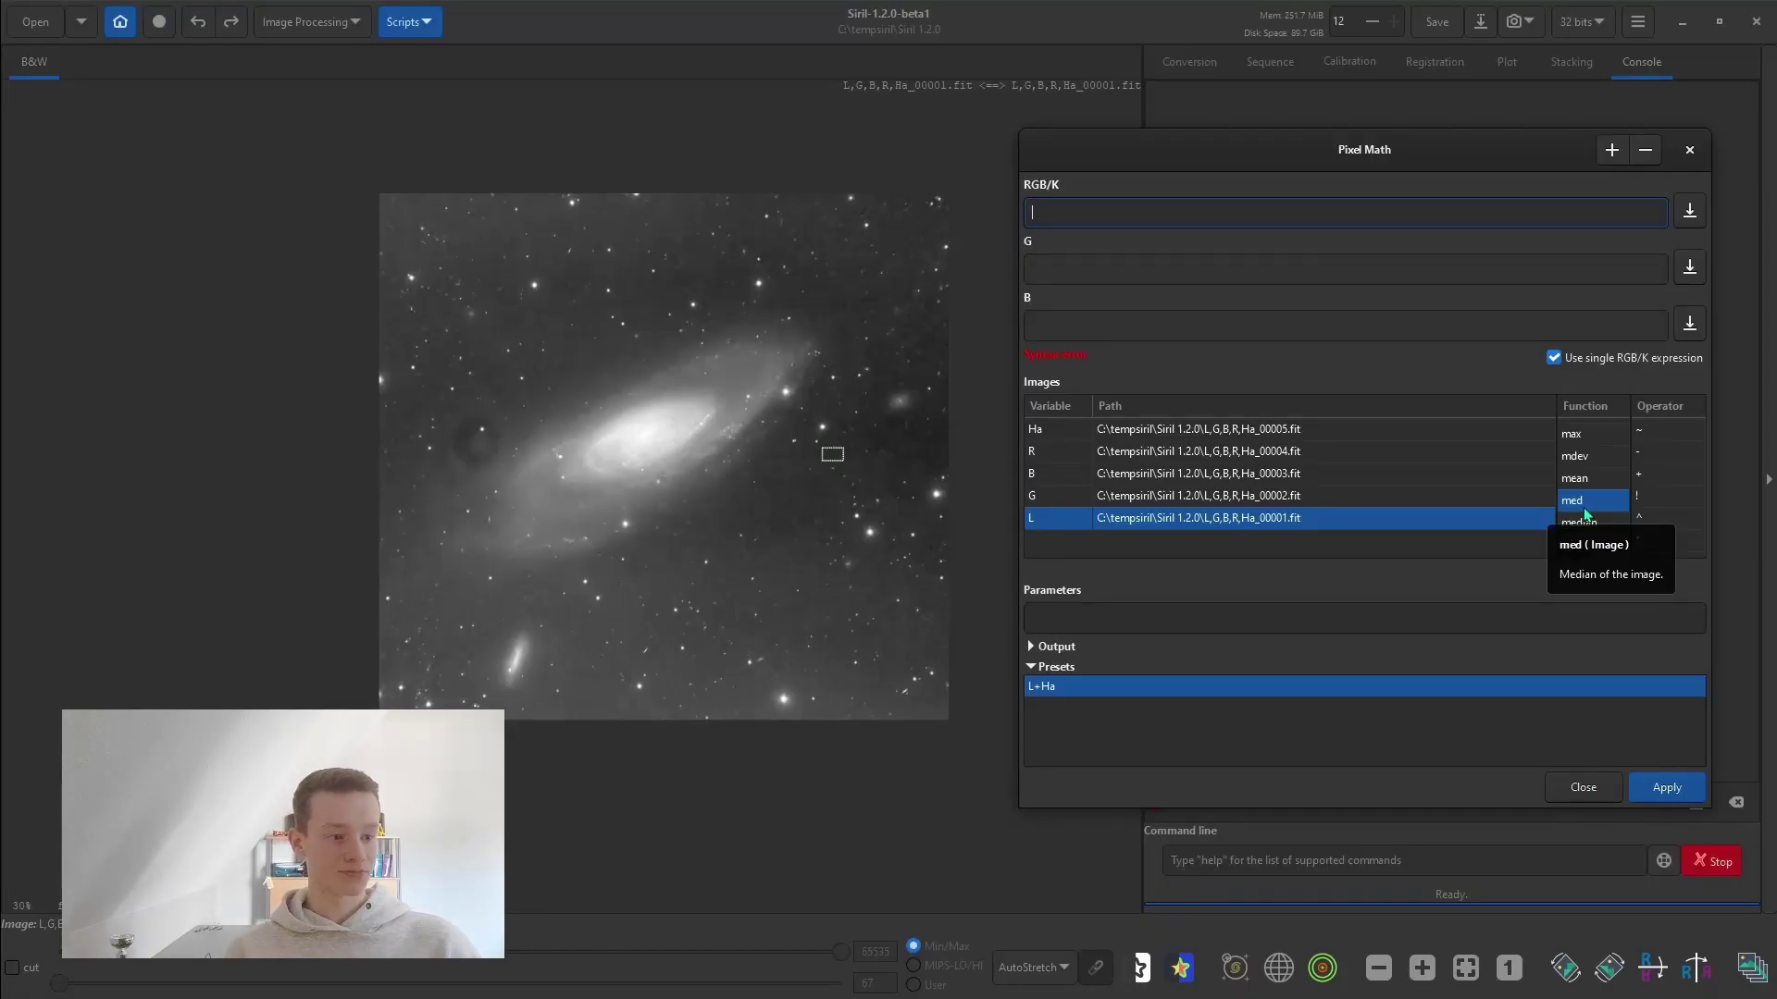
pyautogui.click(1690, 150)
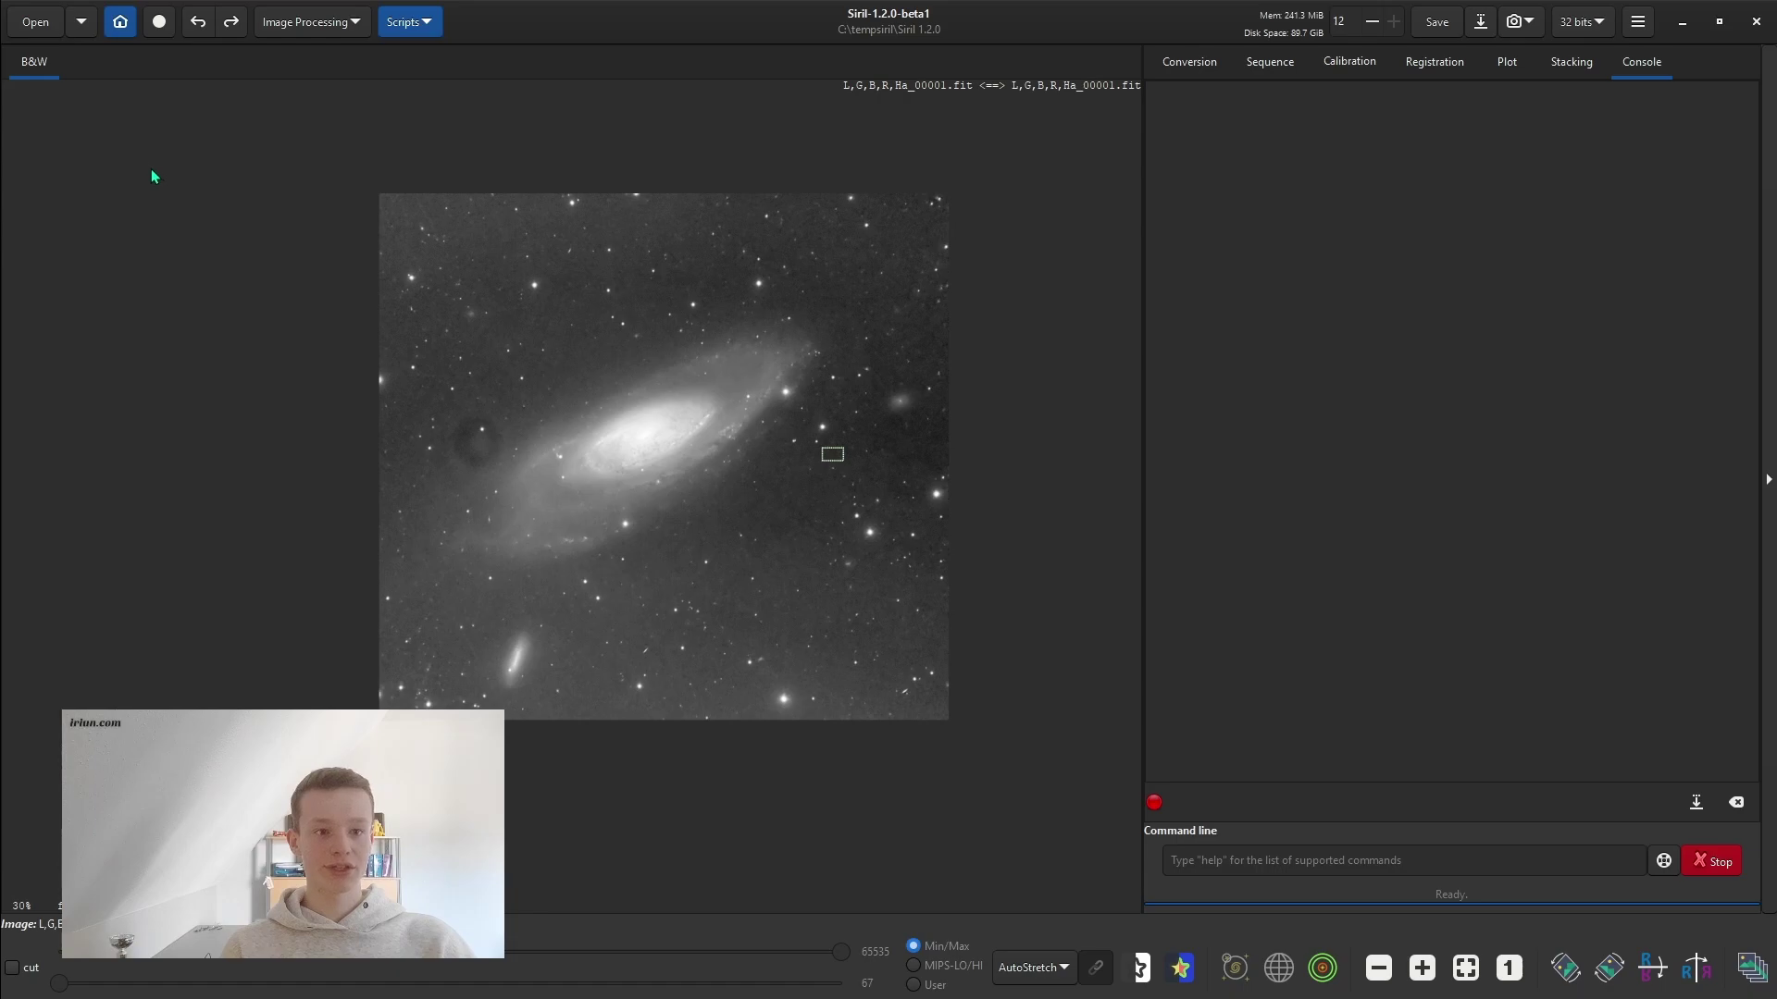
# Step: Open Live Stacking, move its window away from the galaxy's centre, and start a live stacking session
pyautogui.click(159, 21)
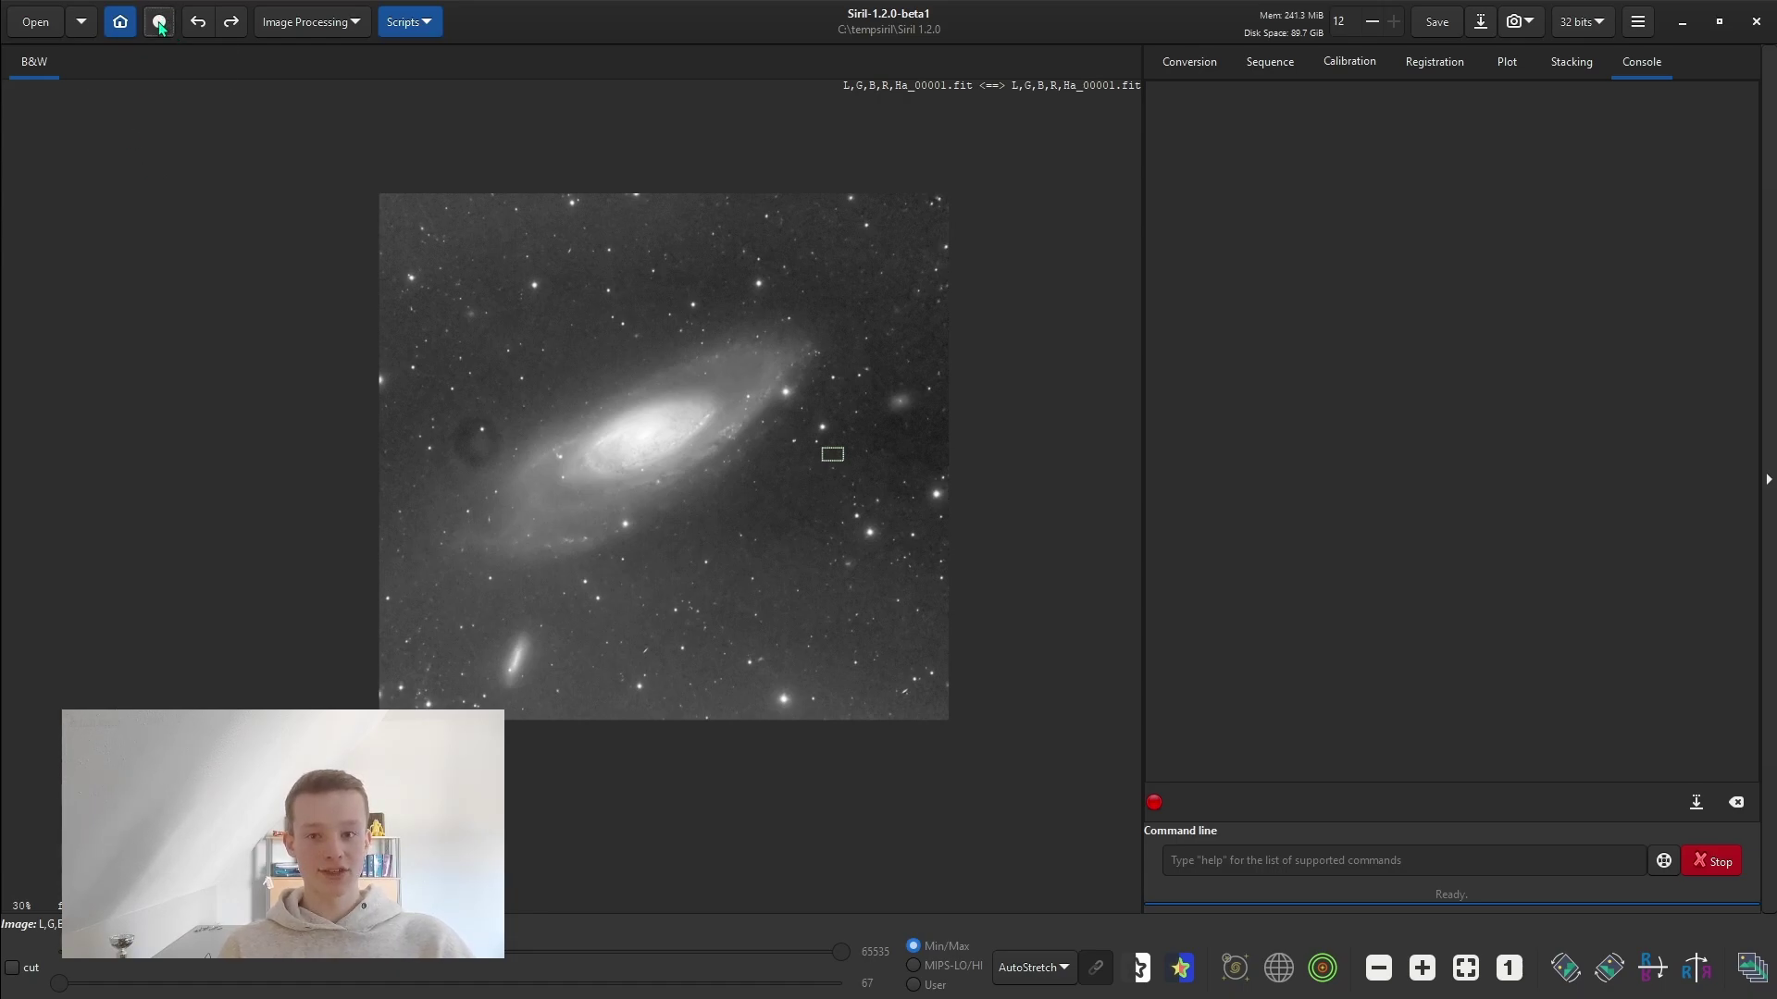
pyautogui.moveTo(203, 86); pyautogui.dragTo(1078, 163)
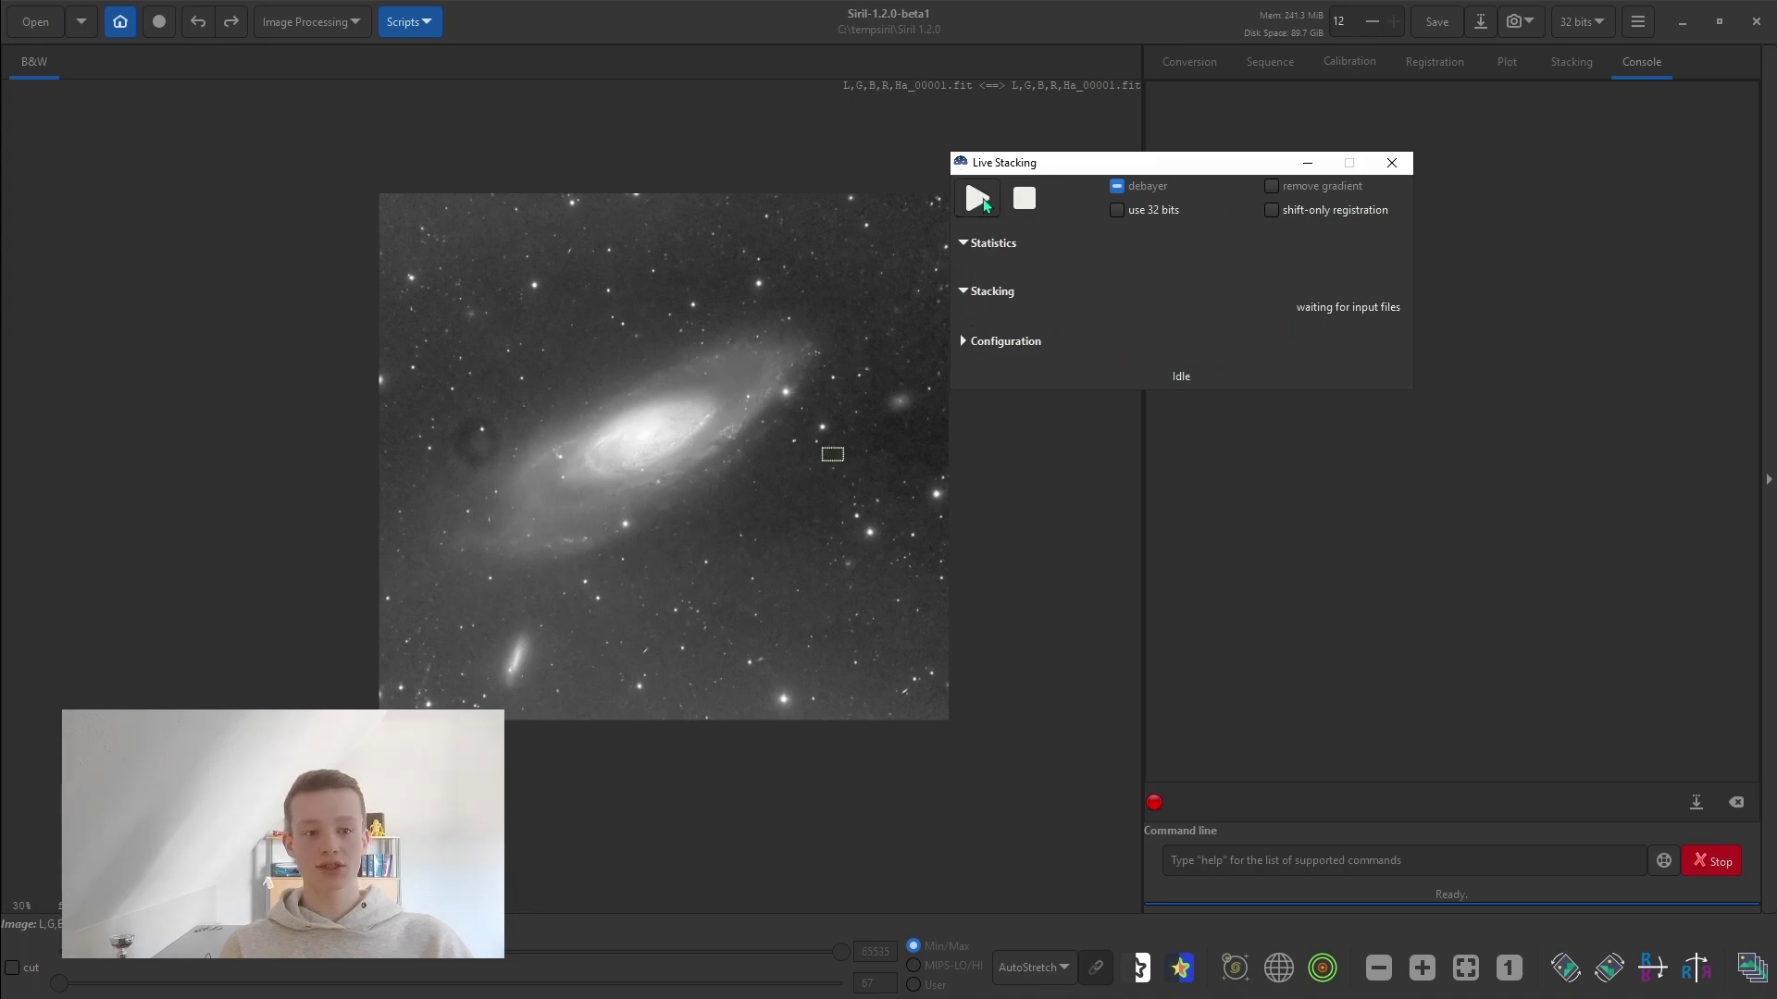
pyautogui.click(981, 201)
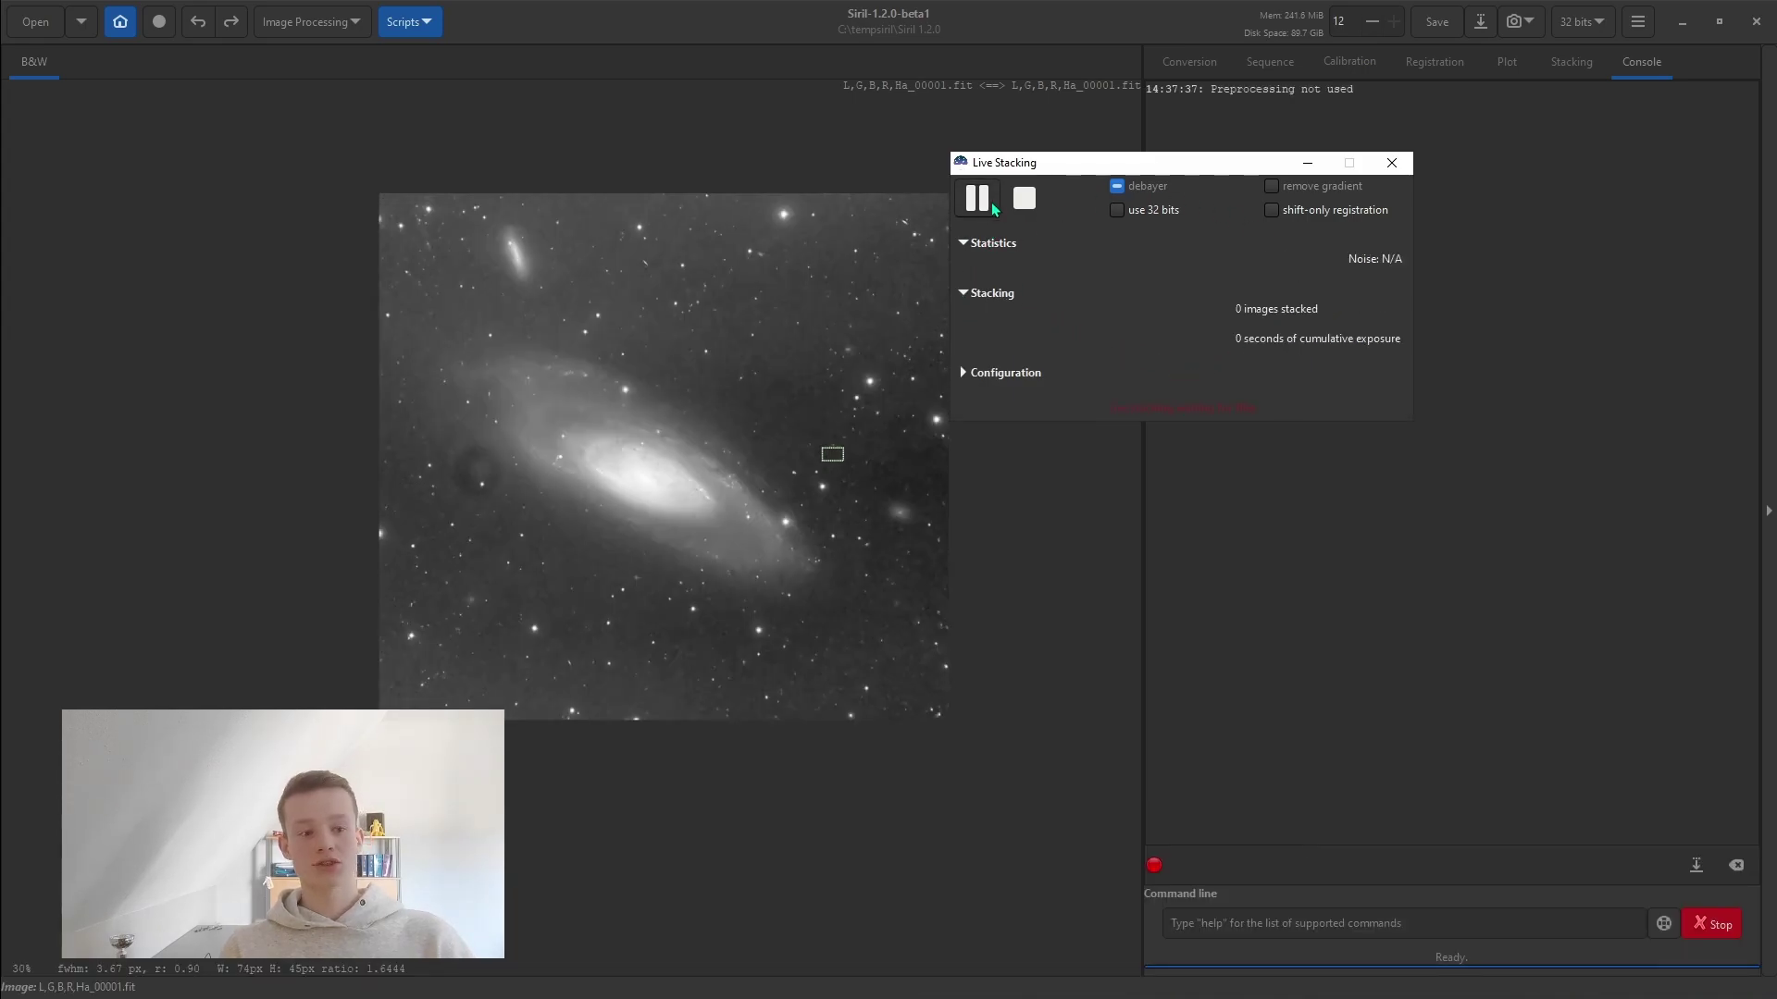